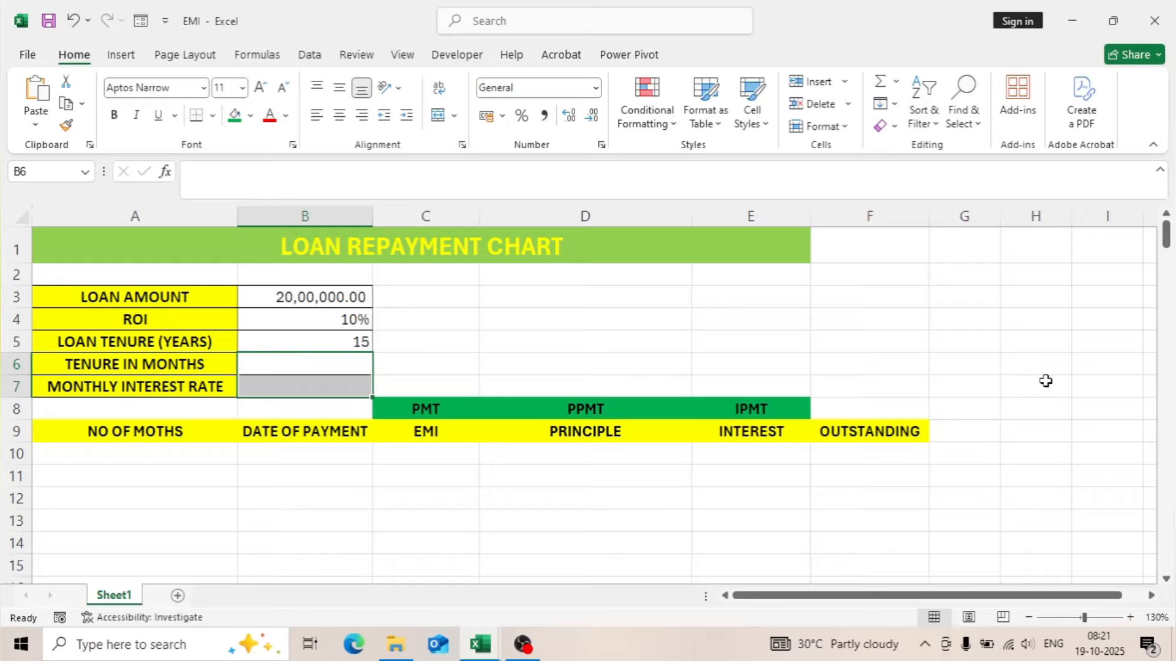
Step: Calculate the tenure in months in B6 by multiplying the loan tenure in years by 12 (=B5*12)
click(343, 364)
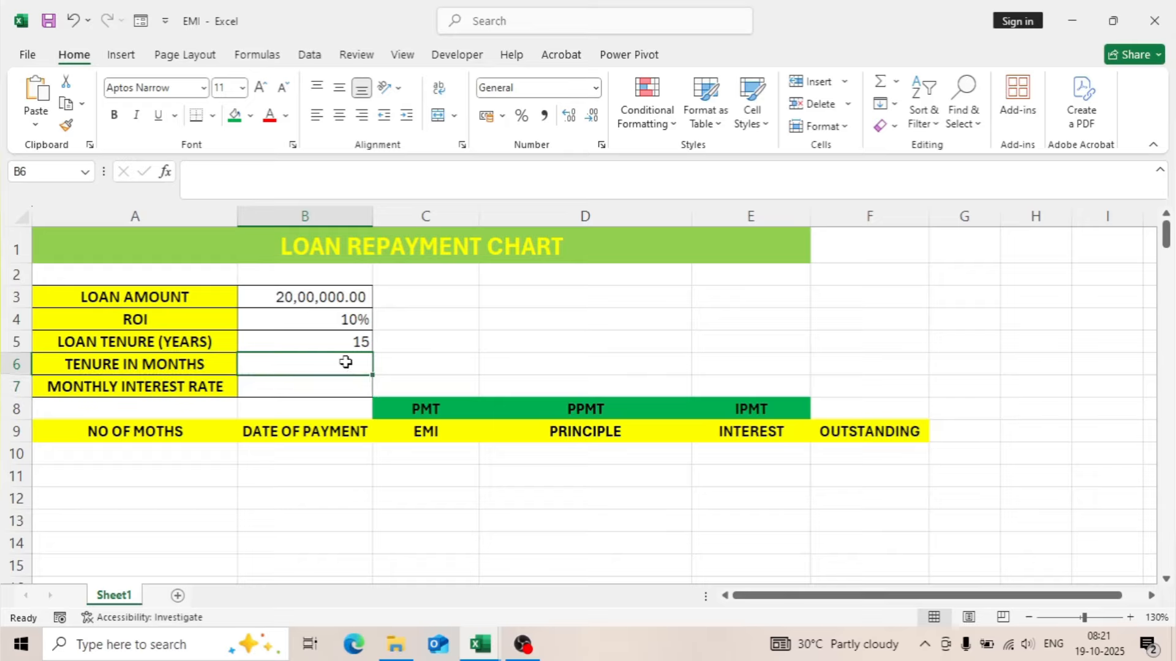
click(315, 293)
click(348, 320)
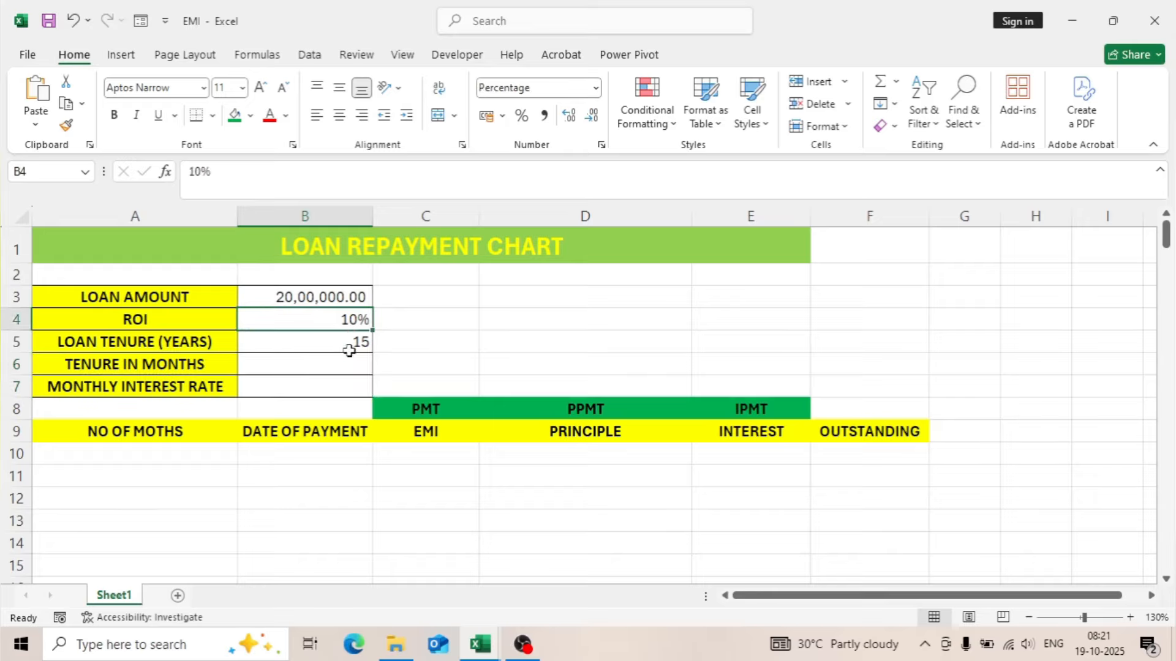
click(349, 344)
click(349, 366)
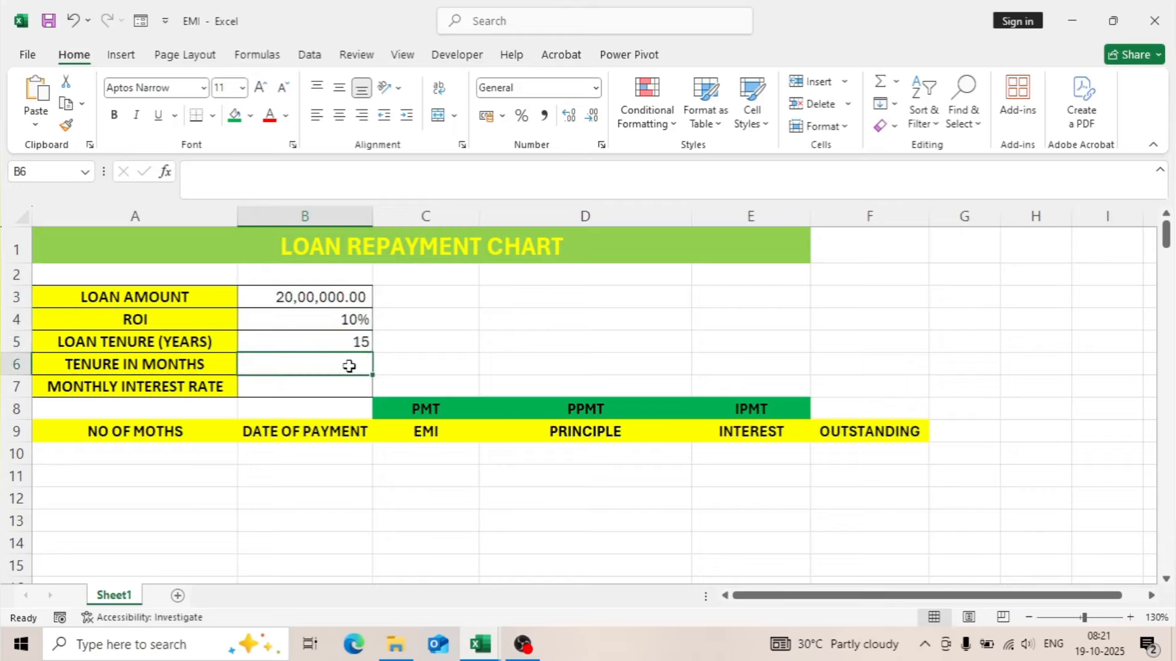
text(=)
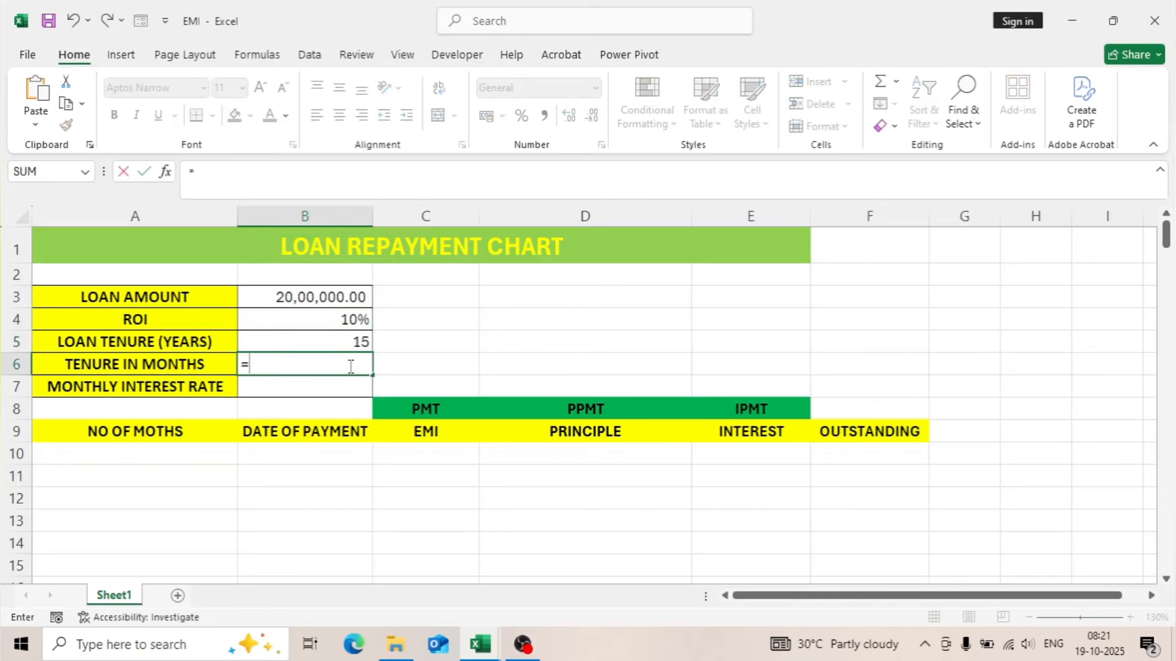
click(322, 345)
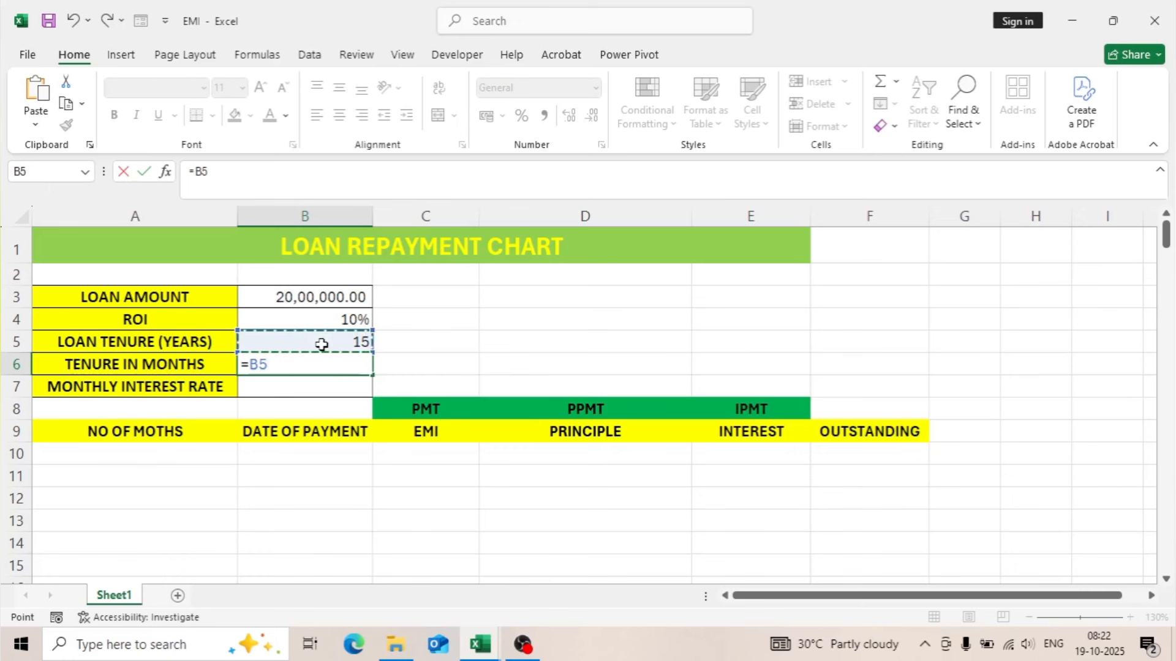
text(*12)
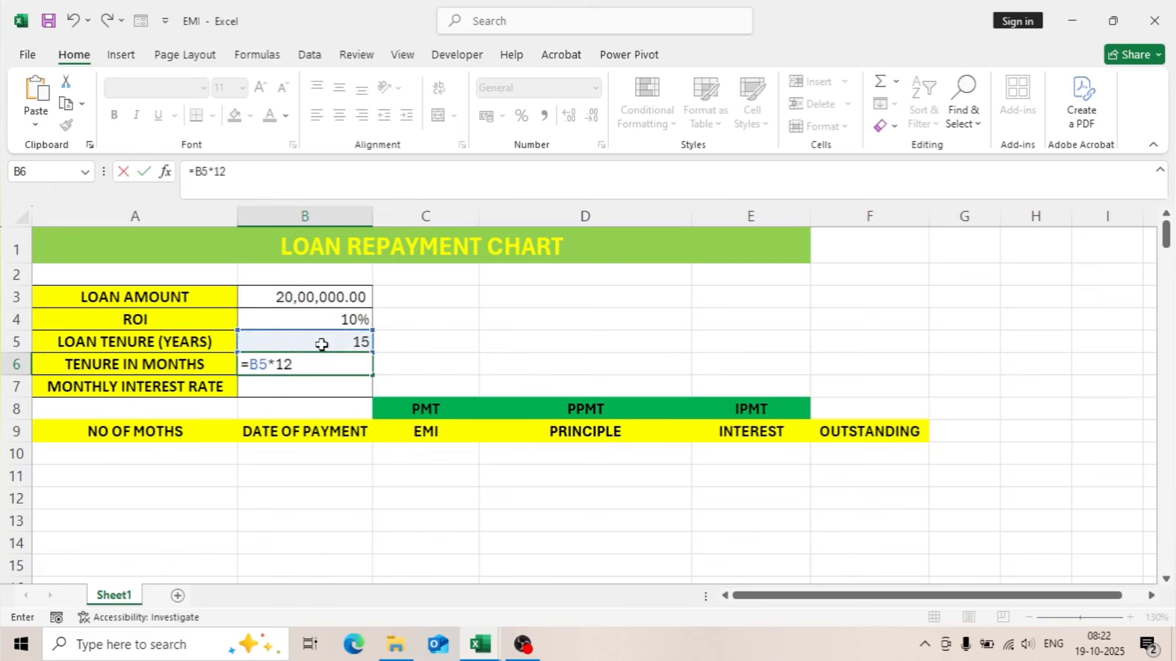
key(Return)
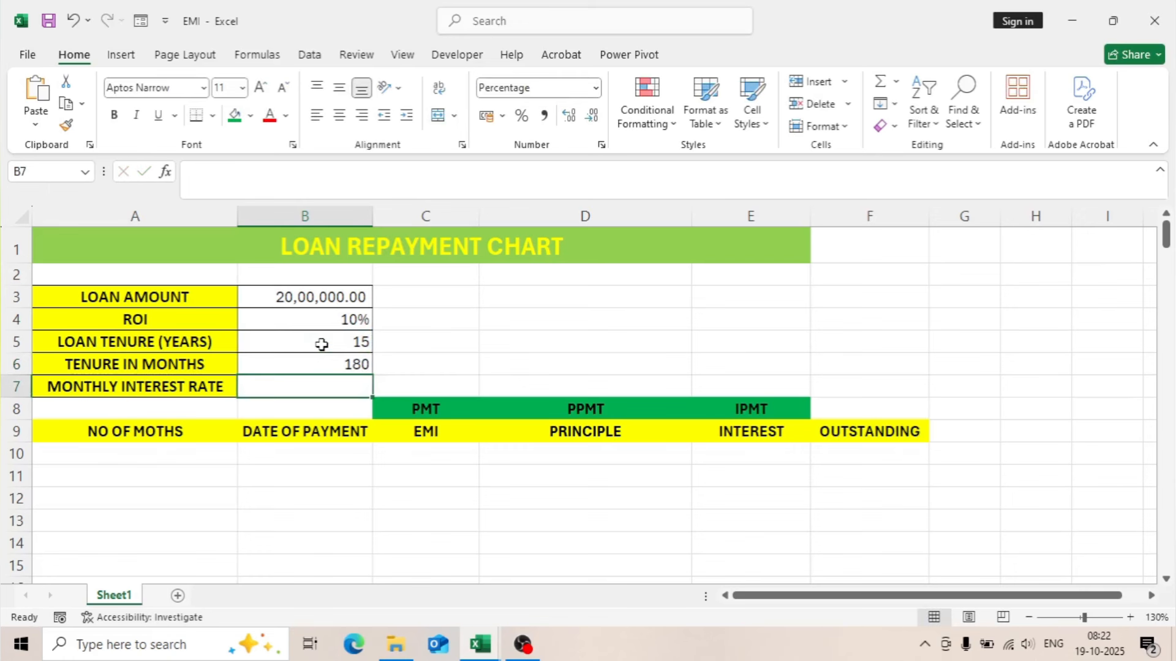
Step: Calculate the monthly interest rate in B7 by dividing the ROI by 12 (=B4/12)
text(=)
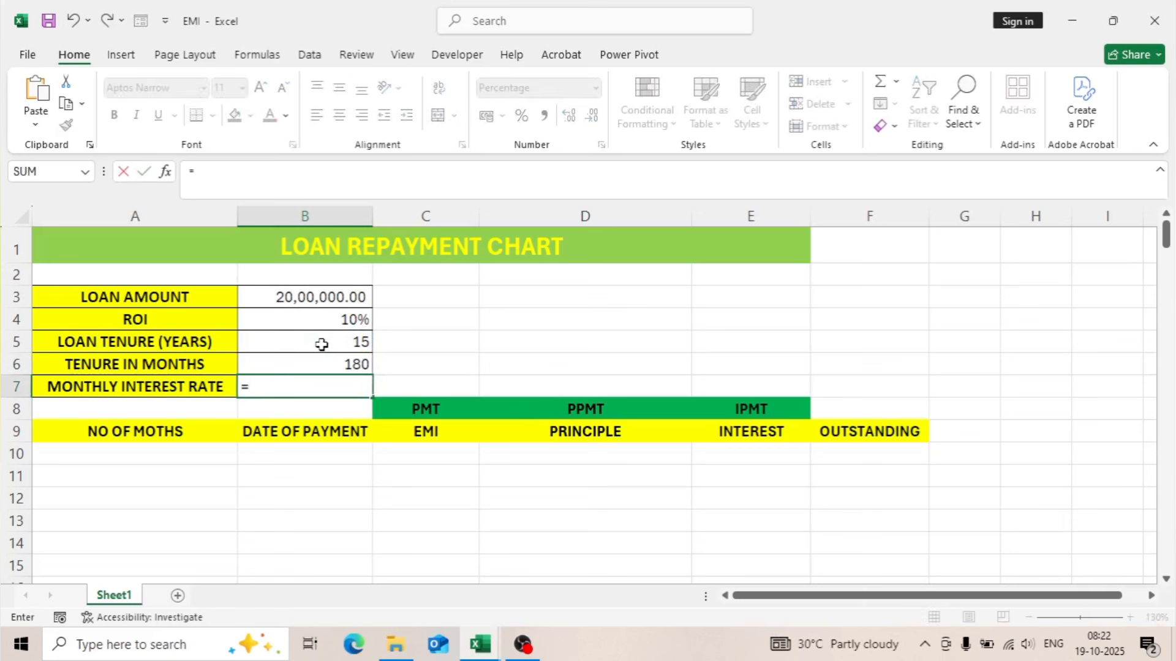
click(325, 320)
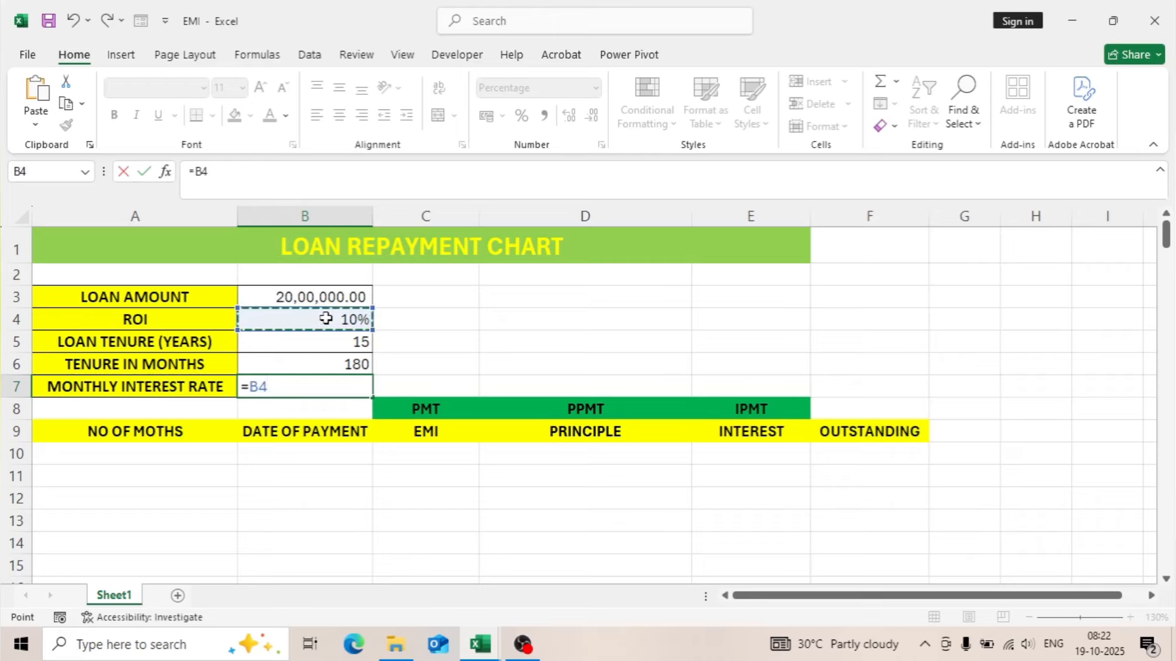
text(/12)
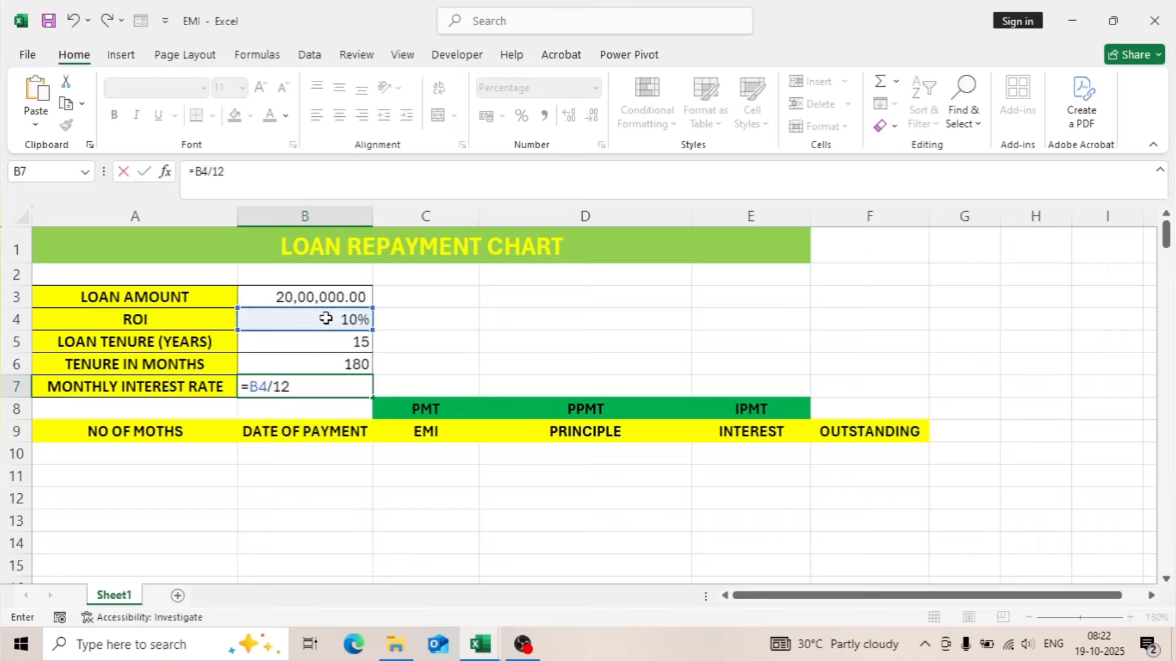
key(Return)
drag(325, 318, 328, 392)
click(483, 316)
click(417, 362)
Step: Generate the month numbers from A10 downward with a SEQUENCE formula that takes its row count from B6
click(200, 448)
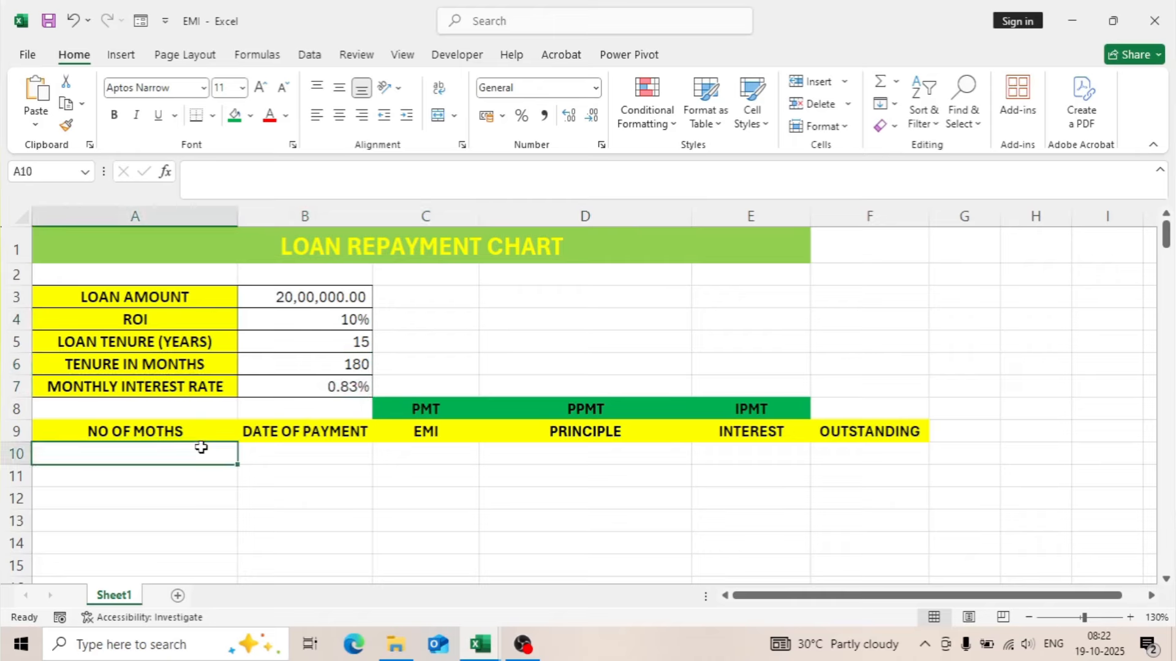
text(=SEQ)
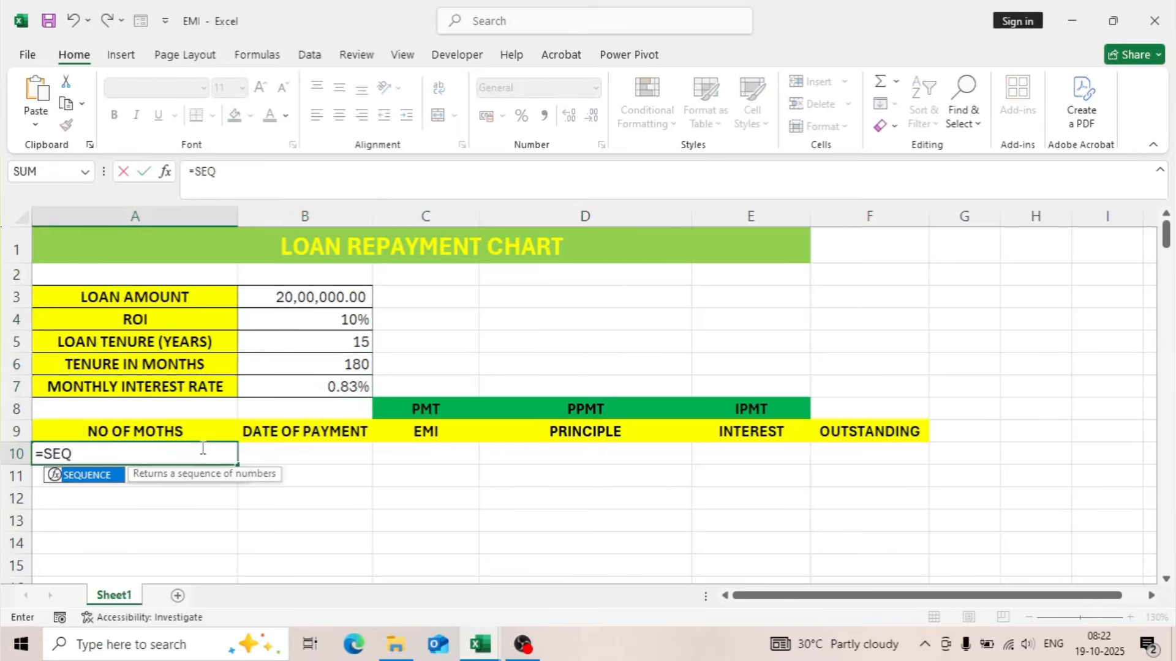
key(Tab)
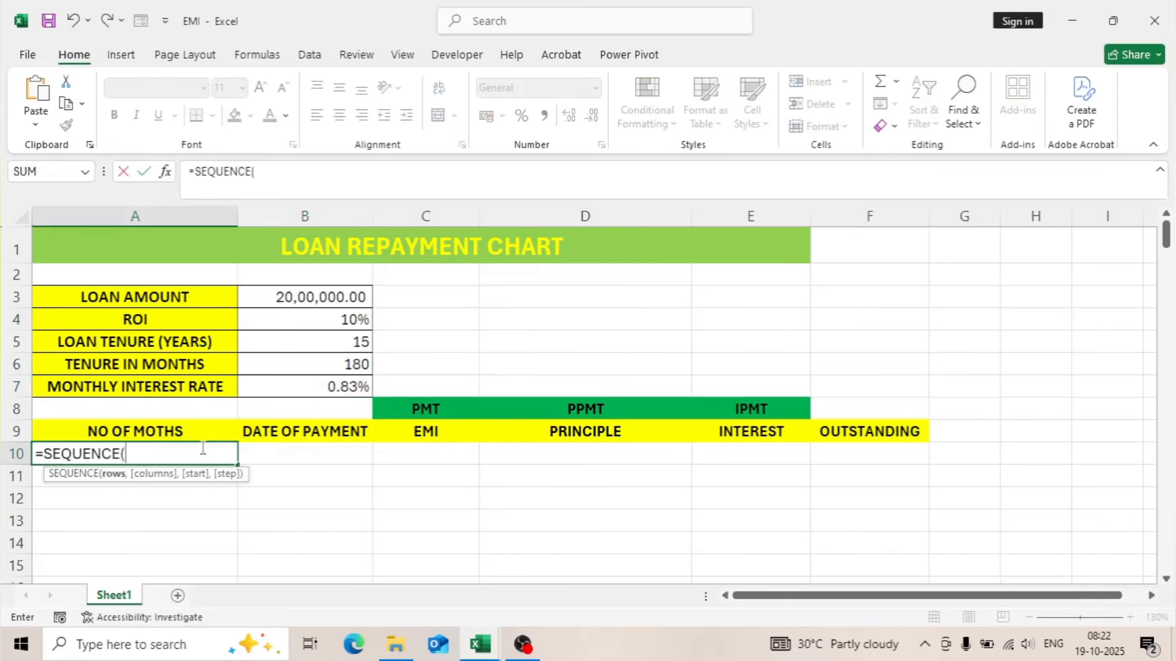
click(345, 364)
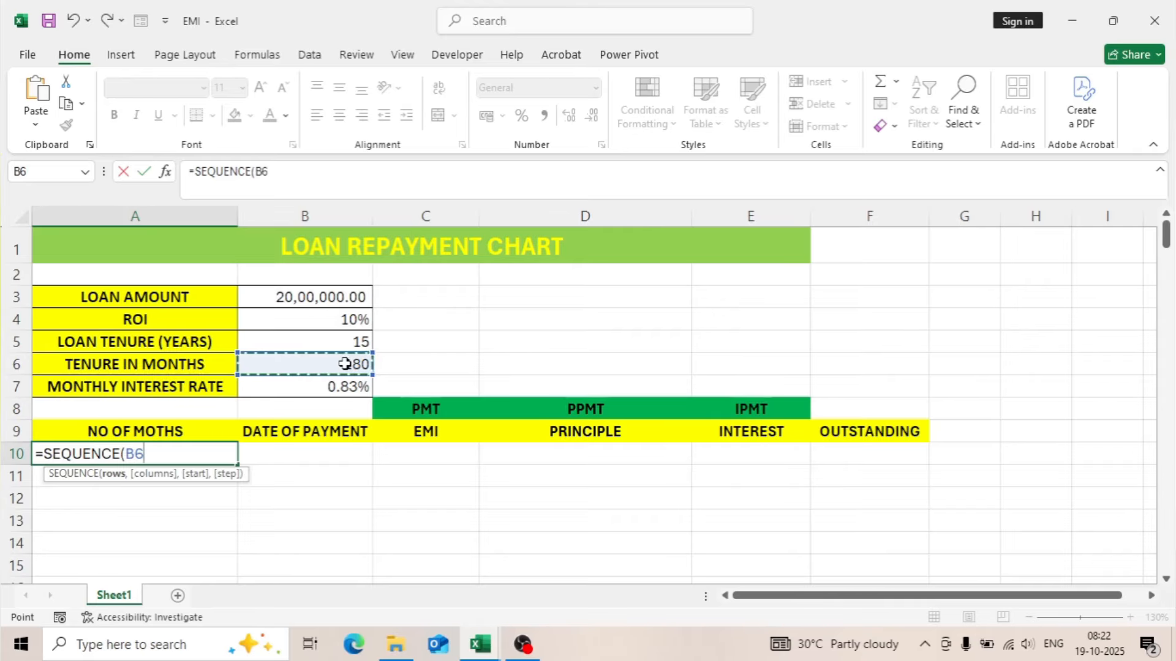
key(Return)
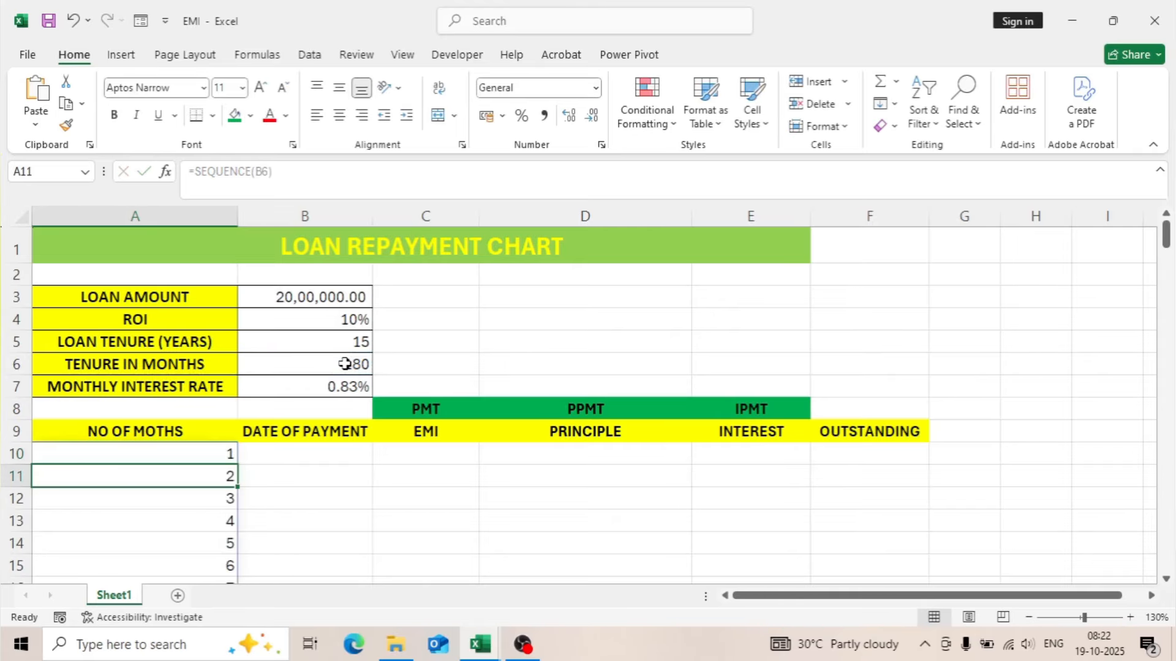
scroll(288, 439, down, 10)
scroll(232, 437, up, 10)
Step: Enter 25/10/2025 as the first date of payment in B10 and fill it down alongside all the month numbers
click(265, 457)
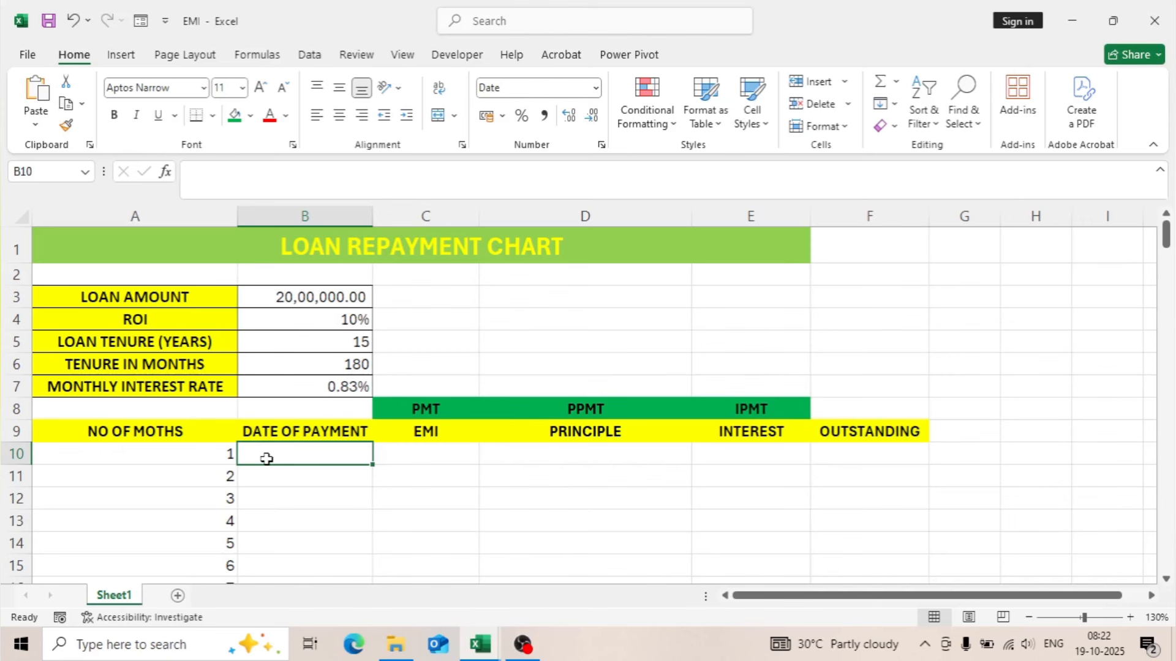
text(25/)
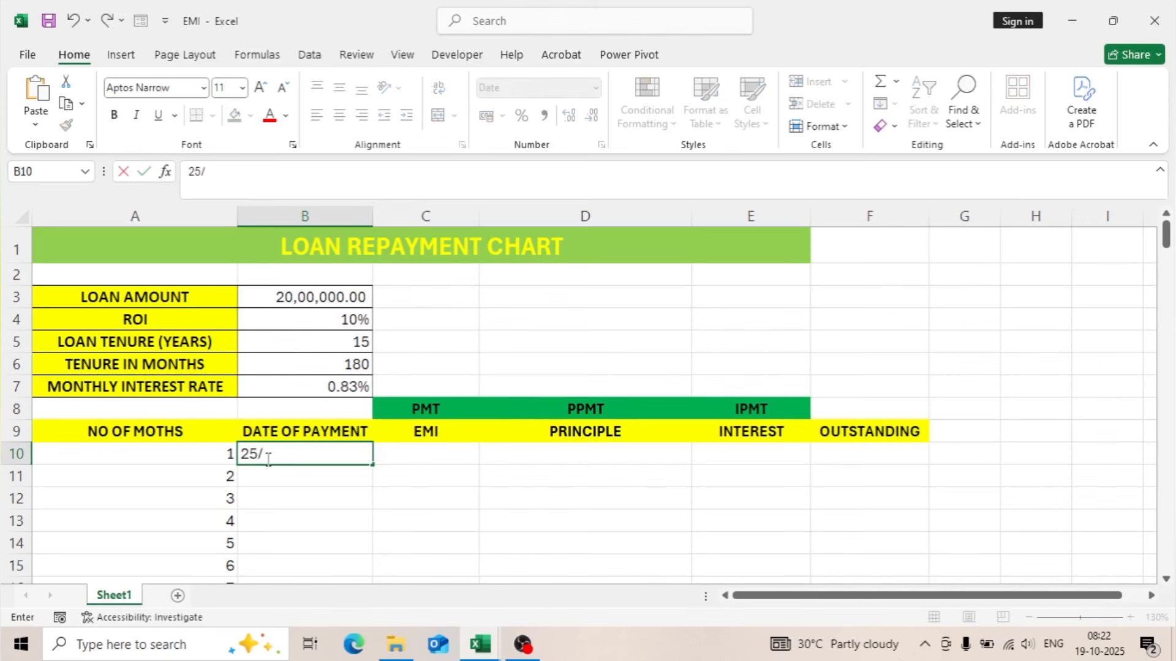
text(10/2025)
key(Return)
click(267, 459)
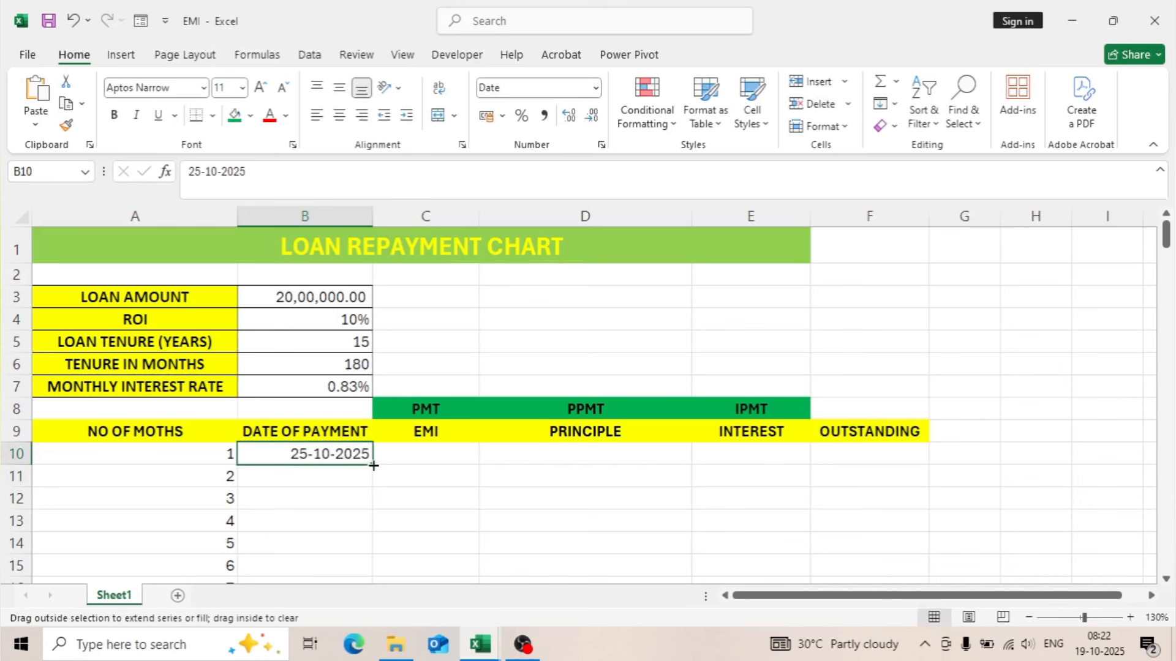
double_click(373, 465)
scroll(374, 467, down, 3)
scroll(367, 453, up, 3)
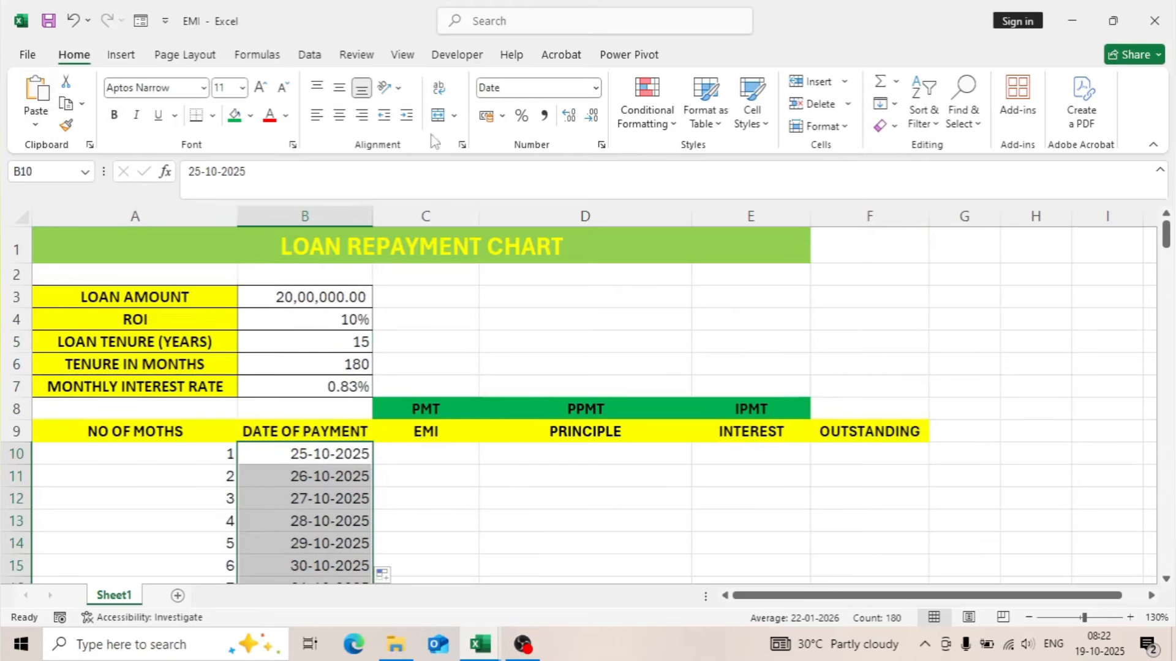
Step: Refill the selected payment dates as a date series down the column with Month as the date unit
click(886, 103)
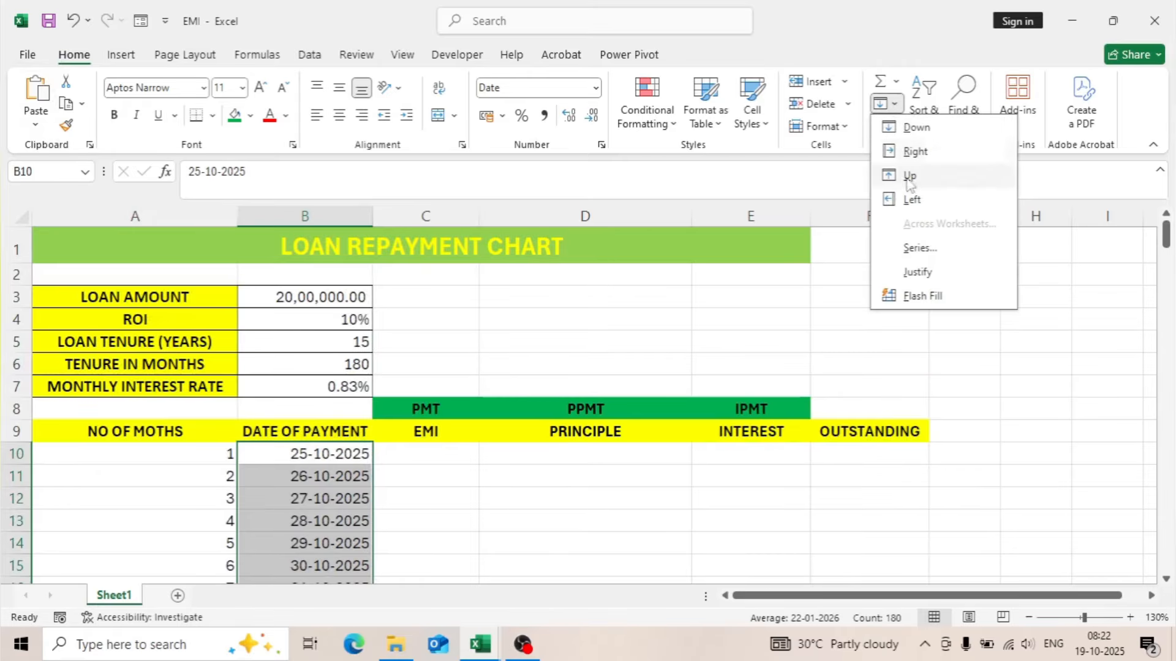
click(914, 244)
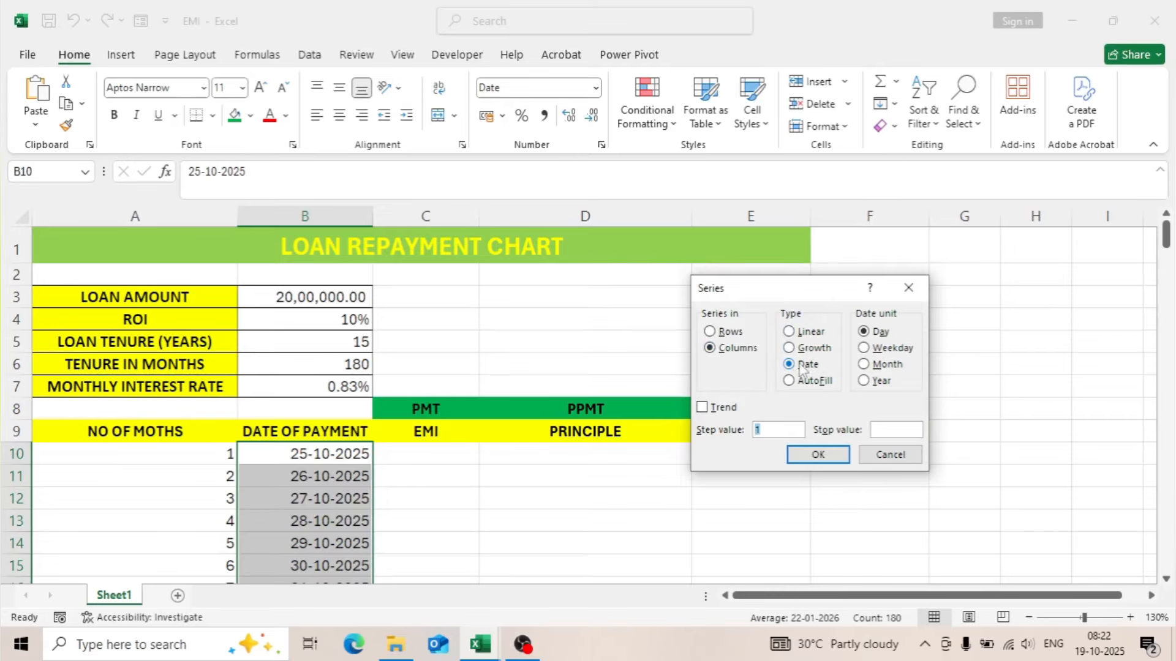
click(863, 365)
click(818, 454)
scroll(312, 450, down, 4)
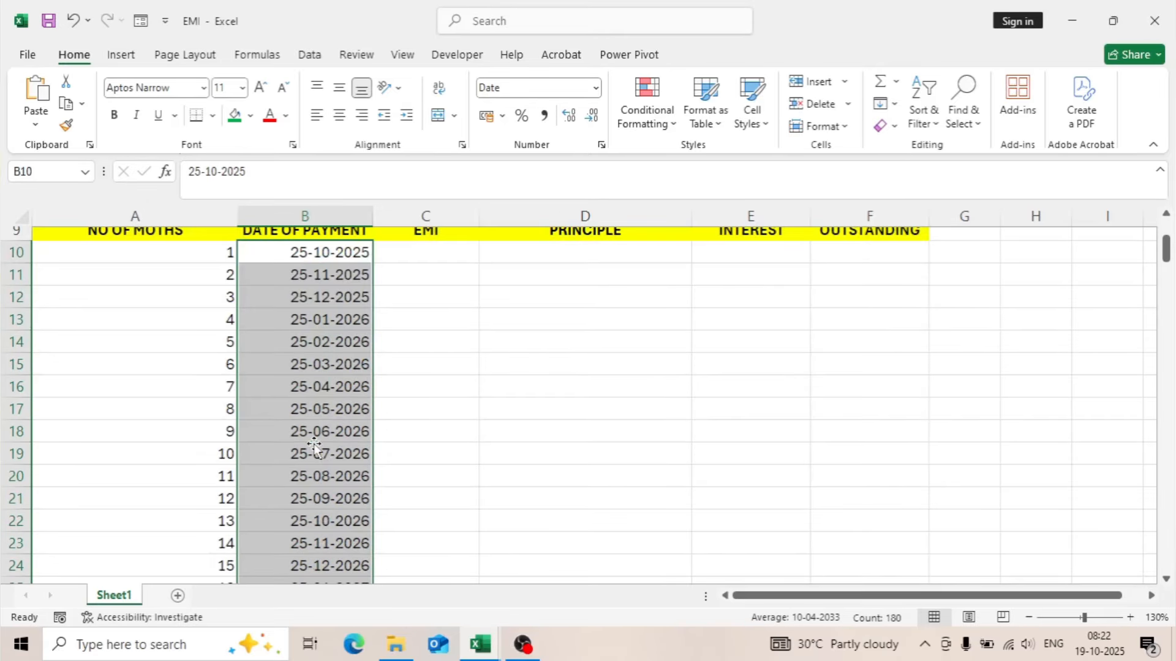
scroll(312, 450, down, 5)
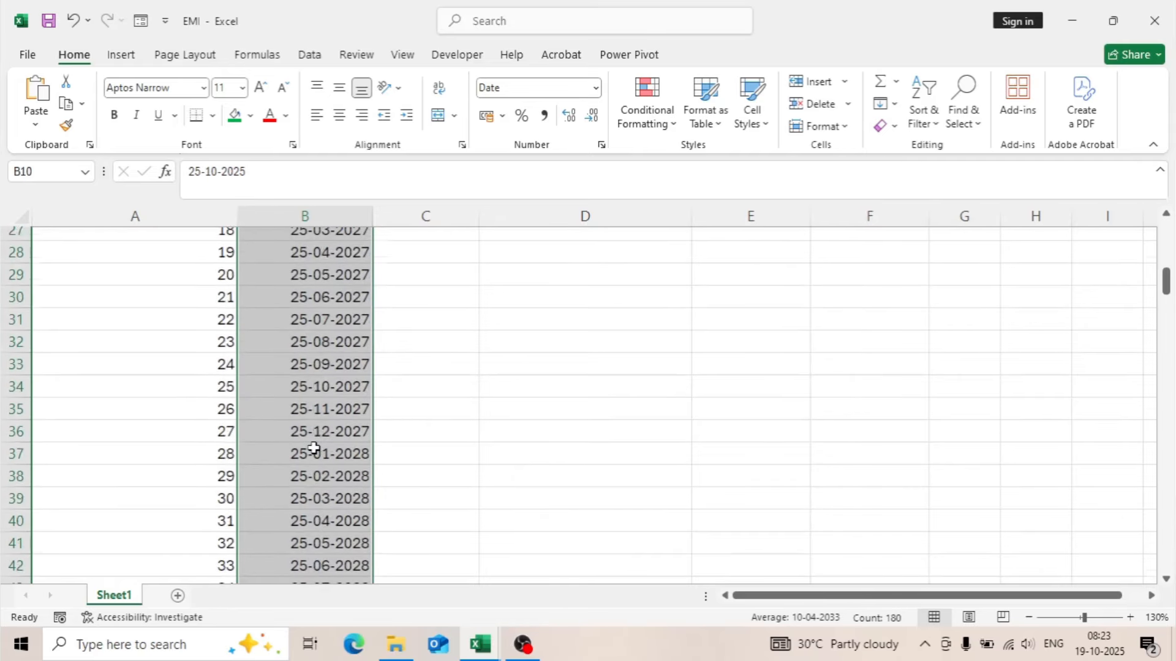
scroll(312, 451, up, 9)
Step: Begin a PMT formula in the first EMI cell, C10, with $B$7 as the rate and $B$6 as the number of periods
click(414, 459)
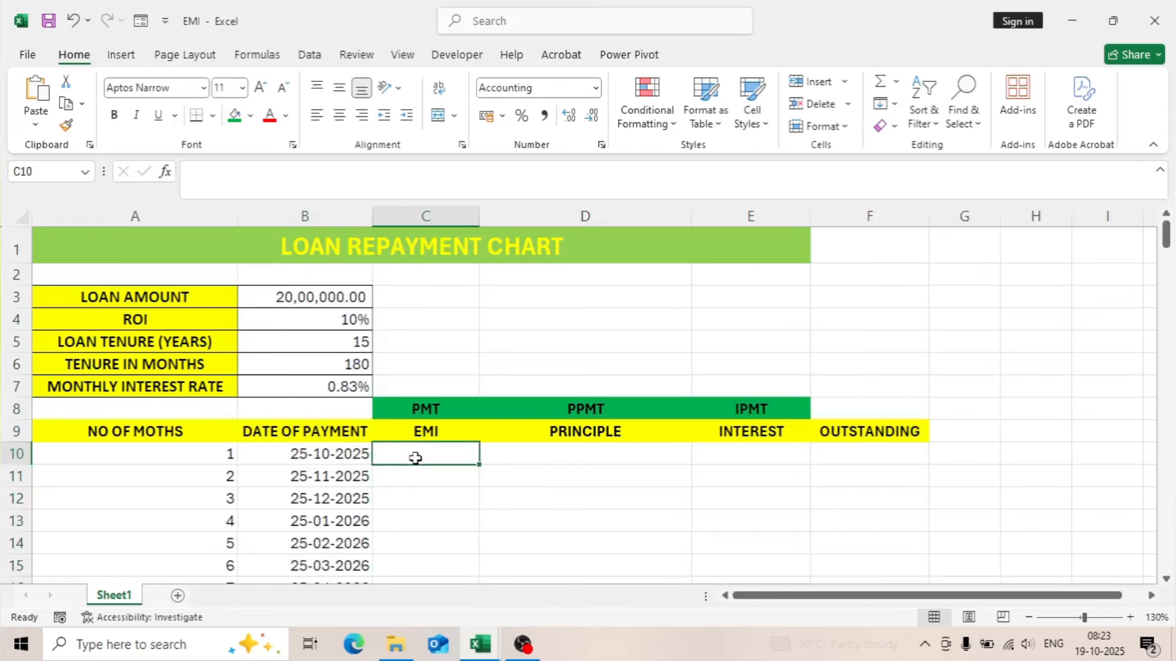
text(=PMT()
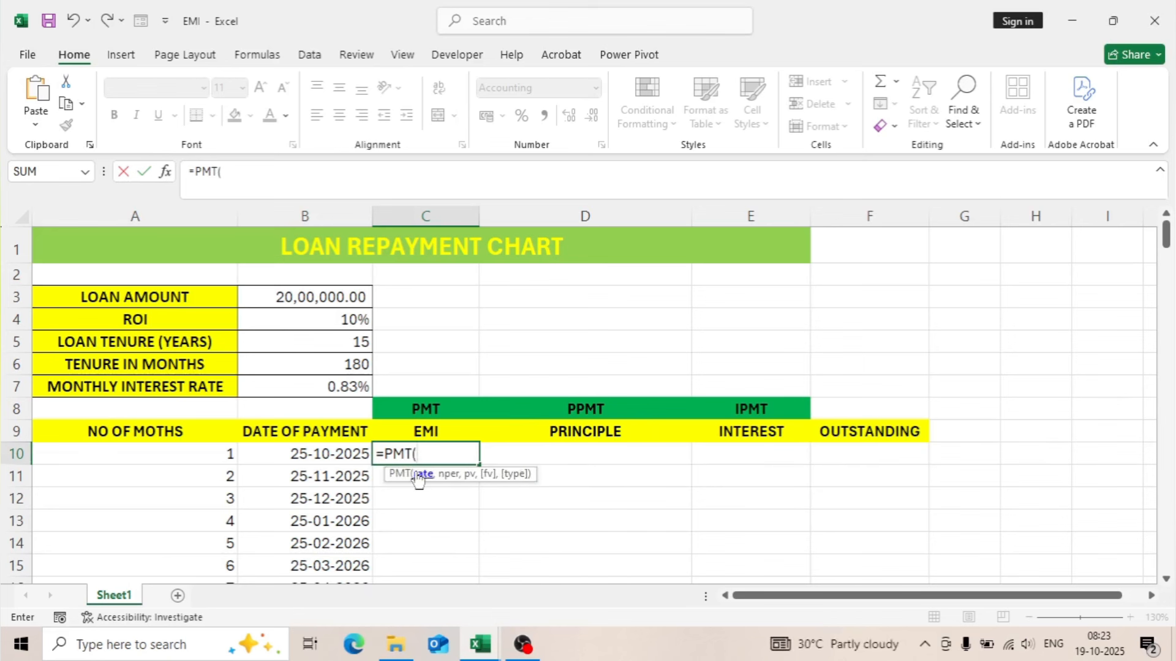
click(311, 384)
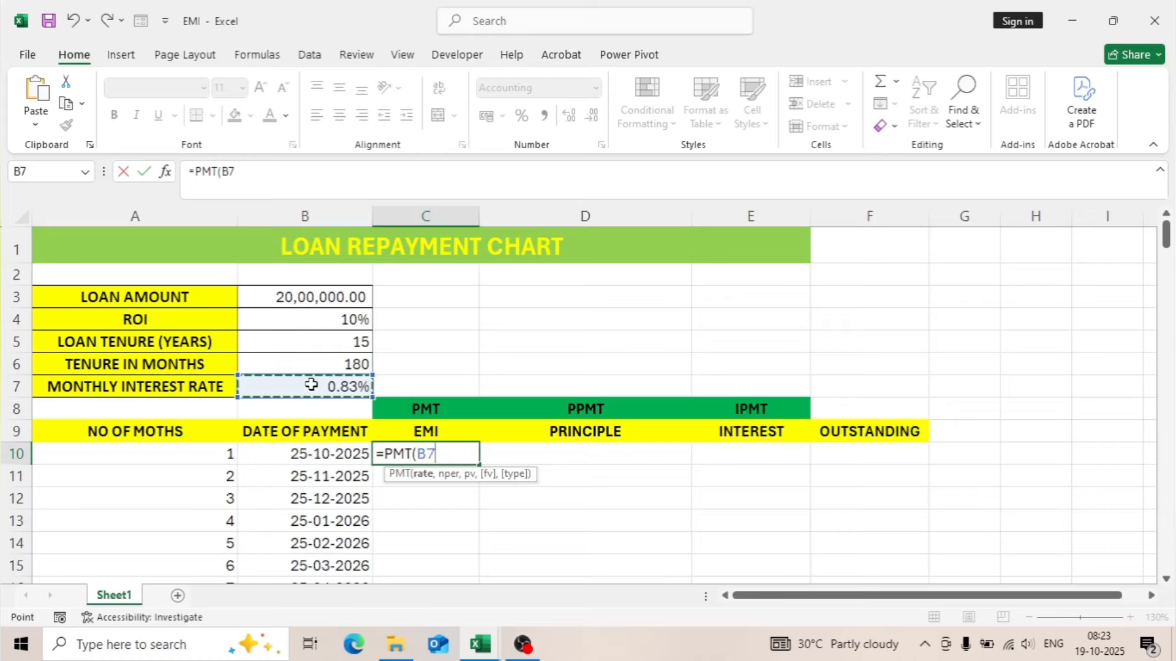
key(F4)
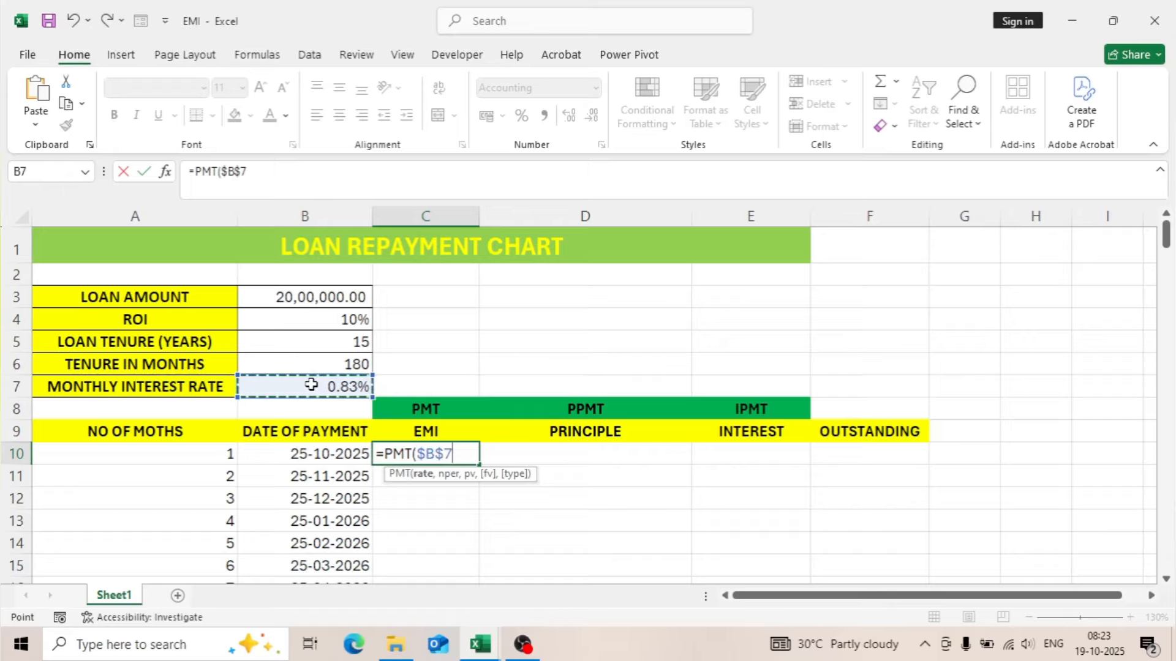
text(,)
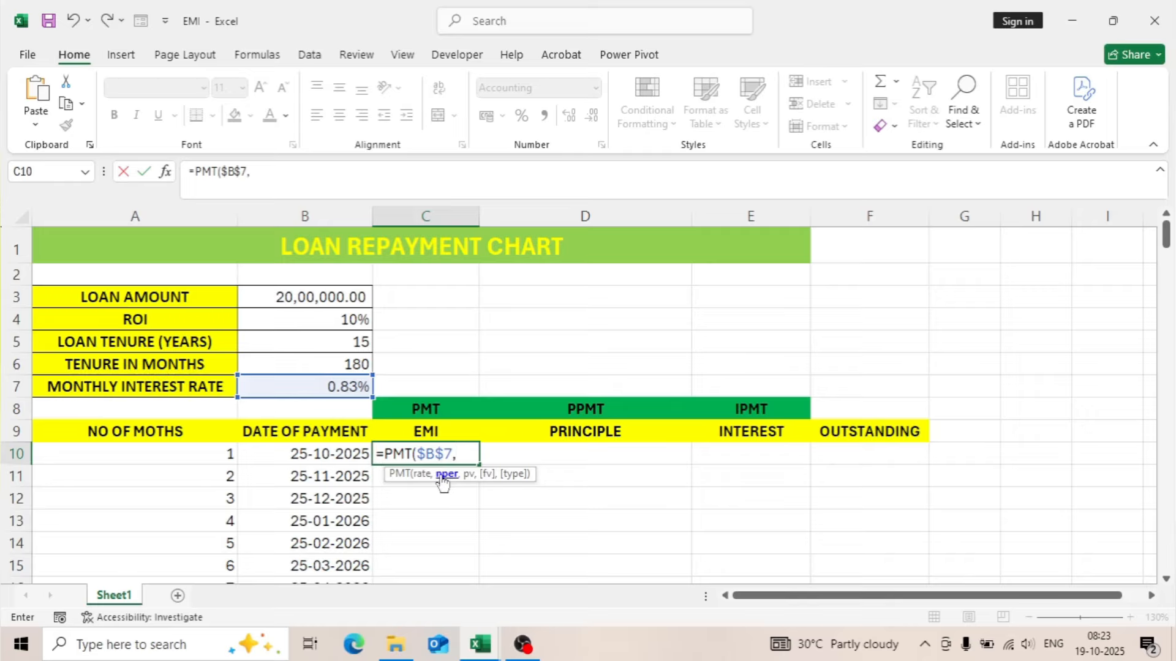
click(303, 366)
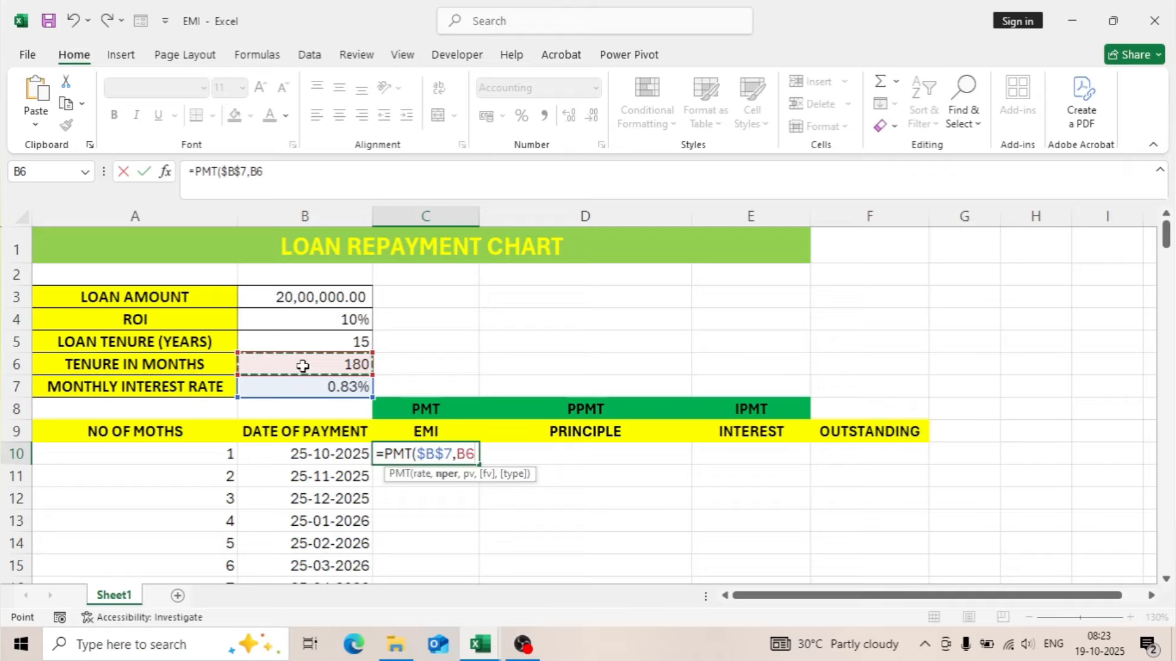
key(F4)
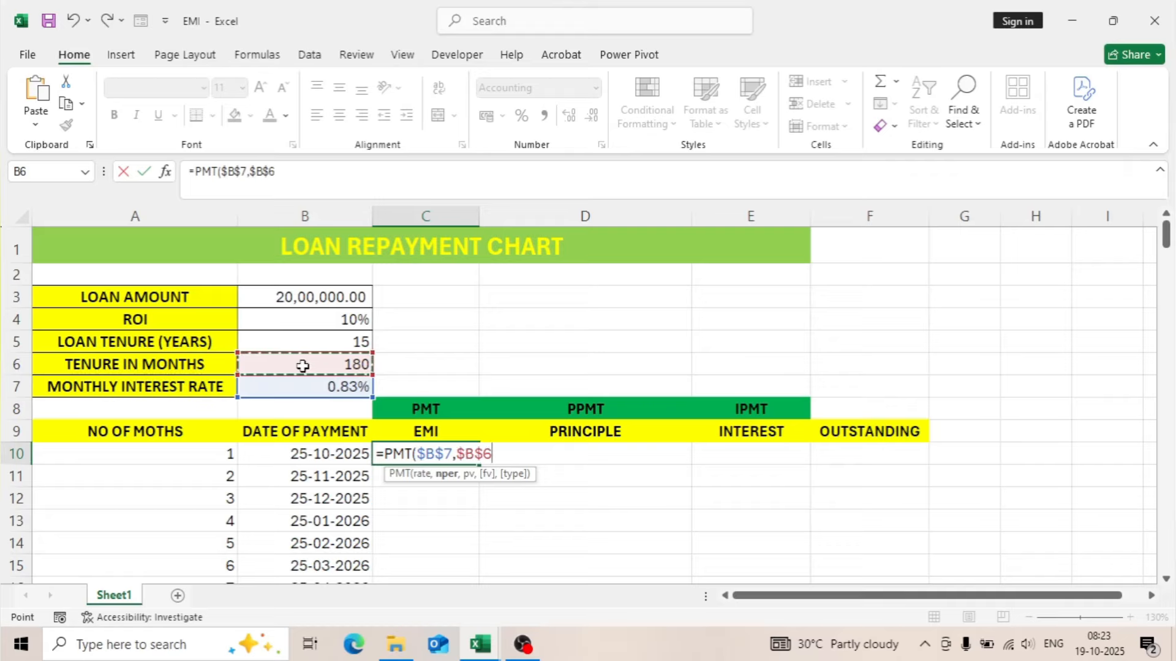
text(,)
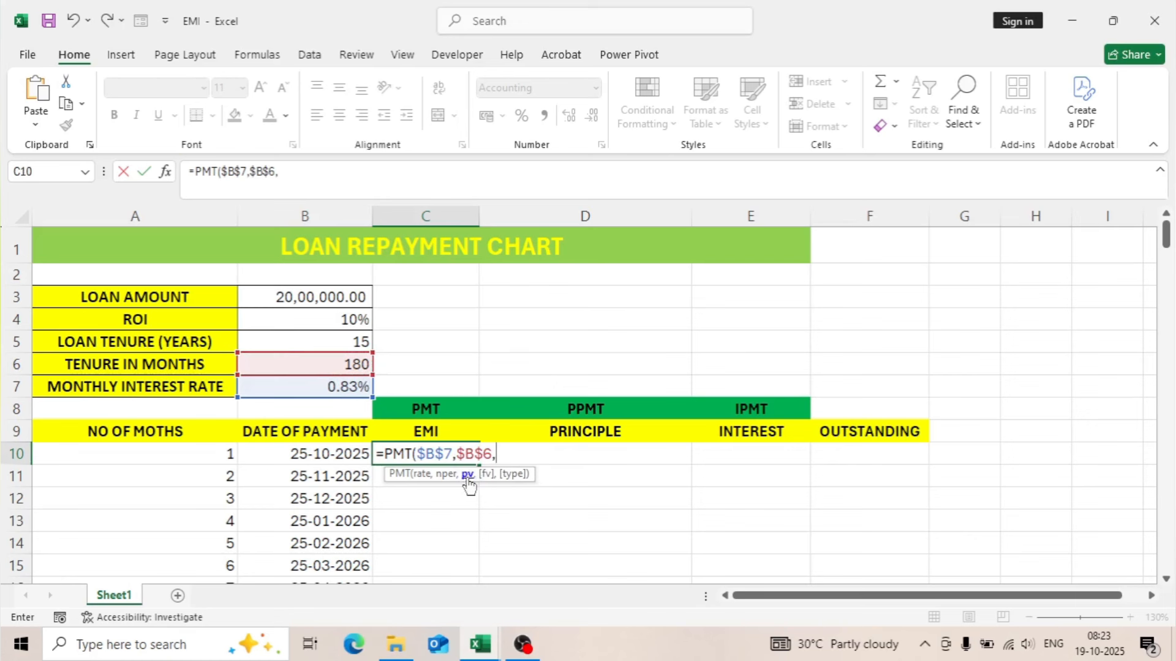
Step: Complete the PMT formula in C10 with the negated loan amount, -$B$3, as the present value
click(302, 292)
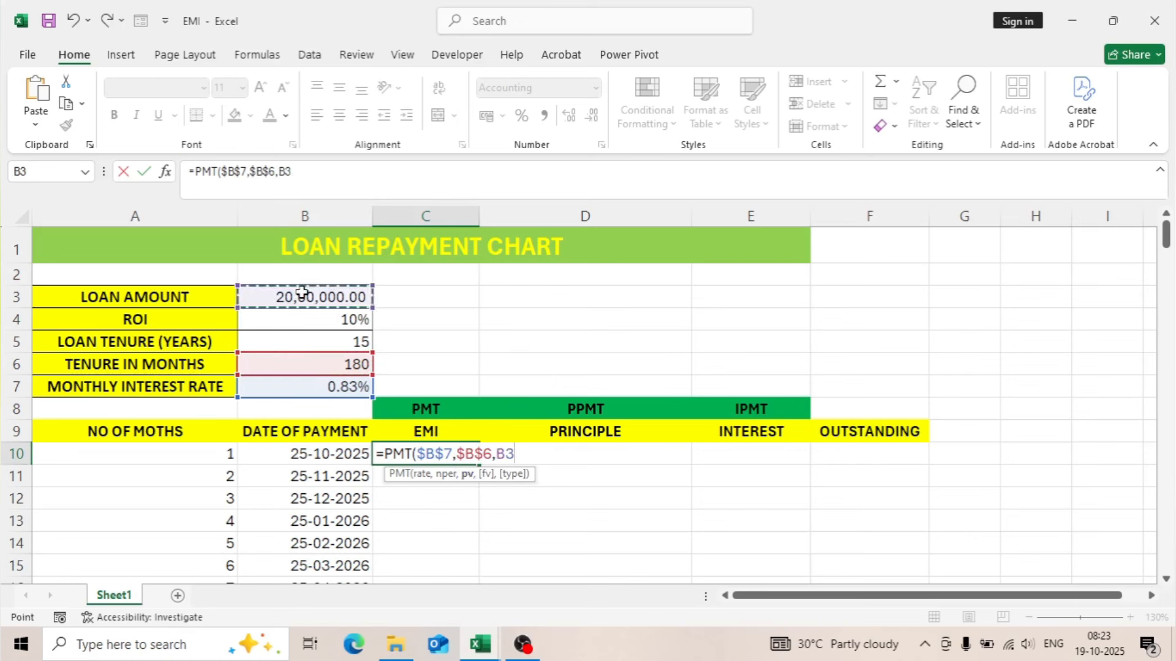
key(F4)
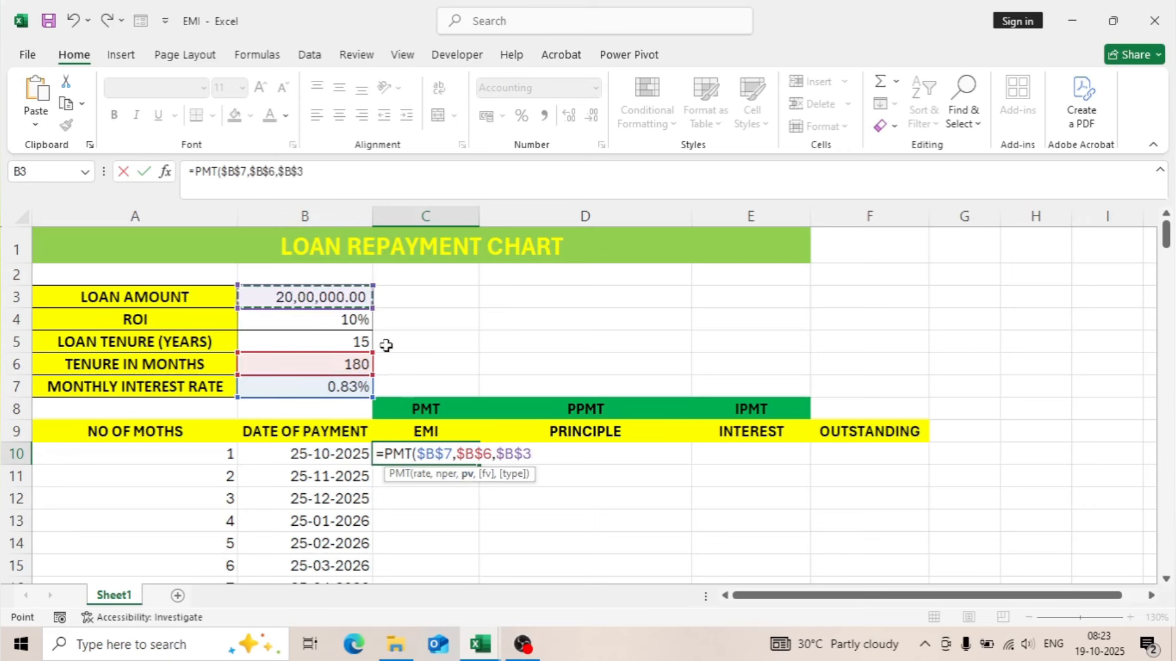
click(497, 454)
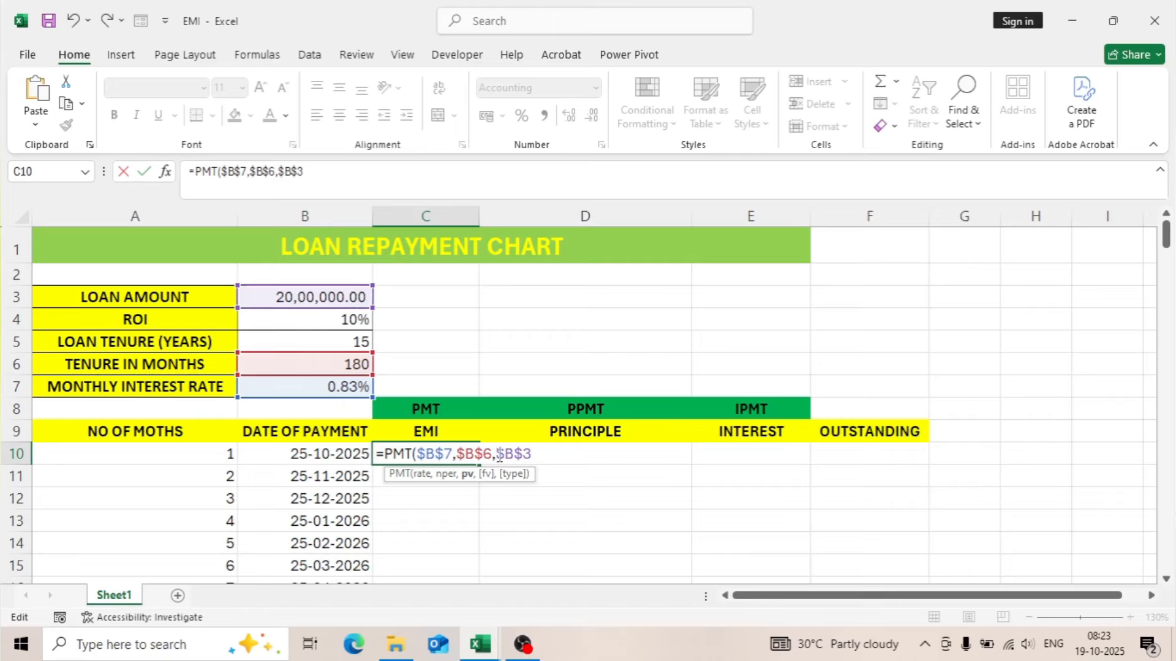
text(-)
click(345, 176)
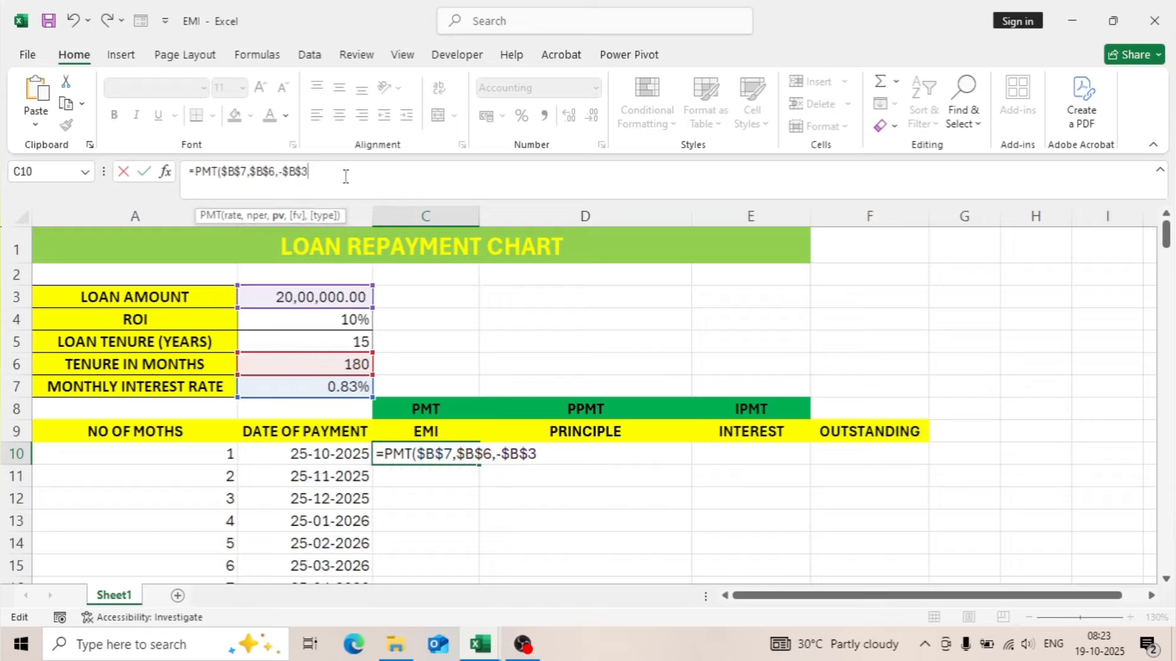
text())
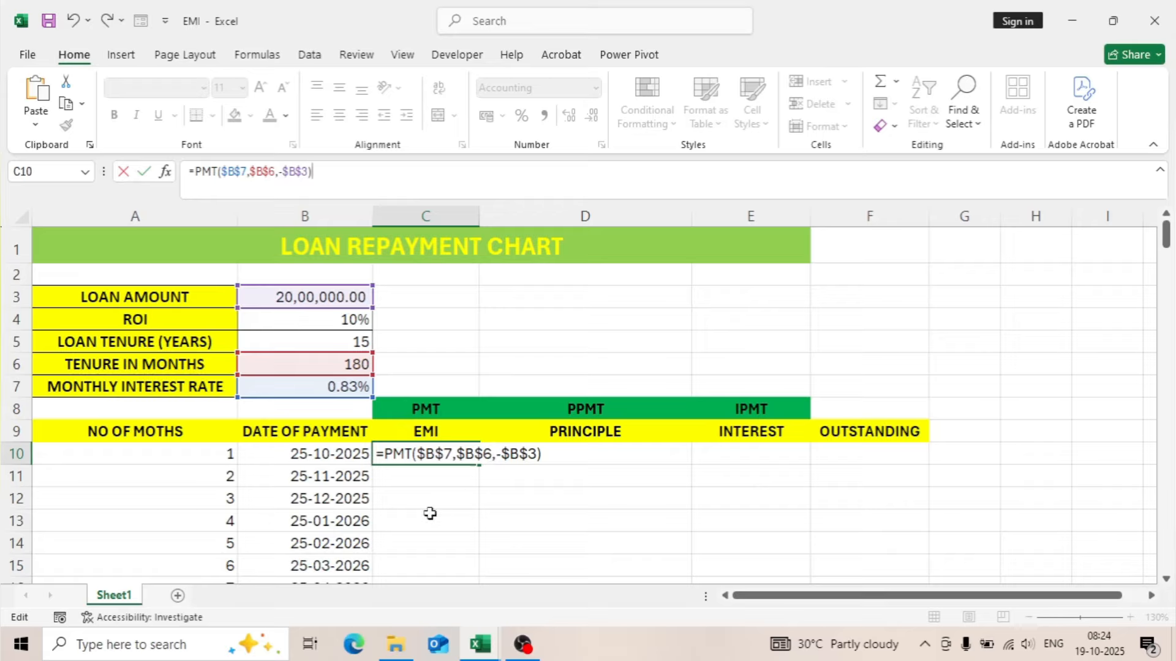
click(539, 454)
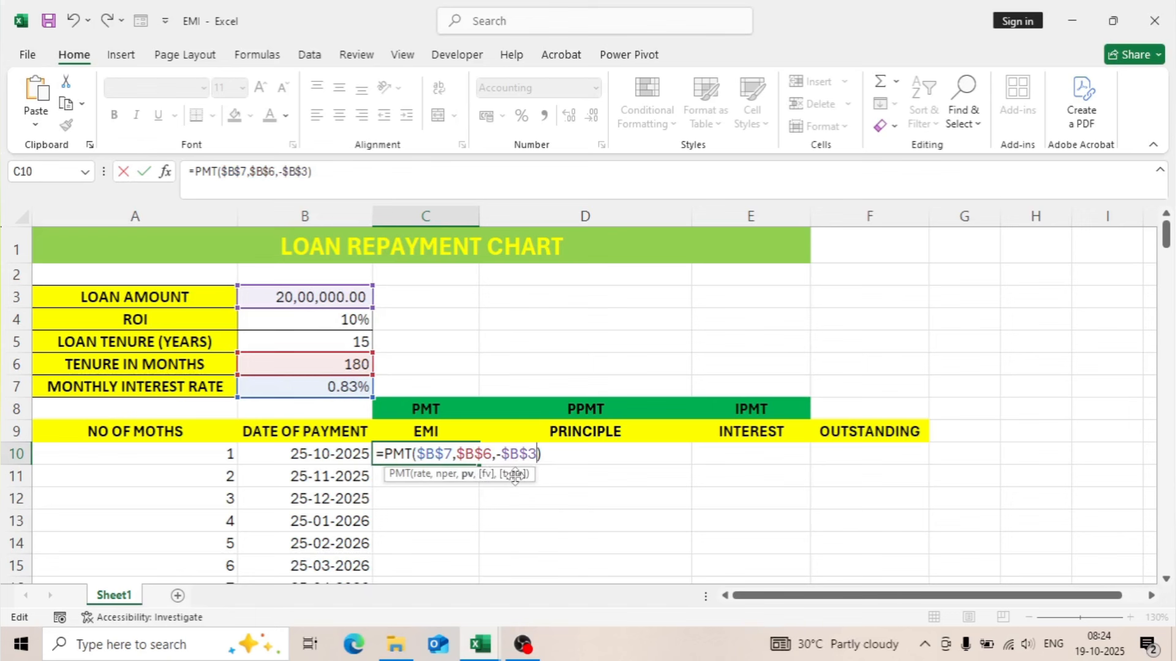
key(Return)
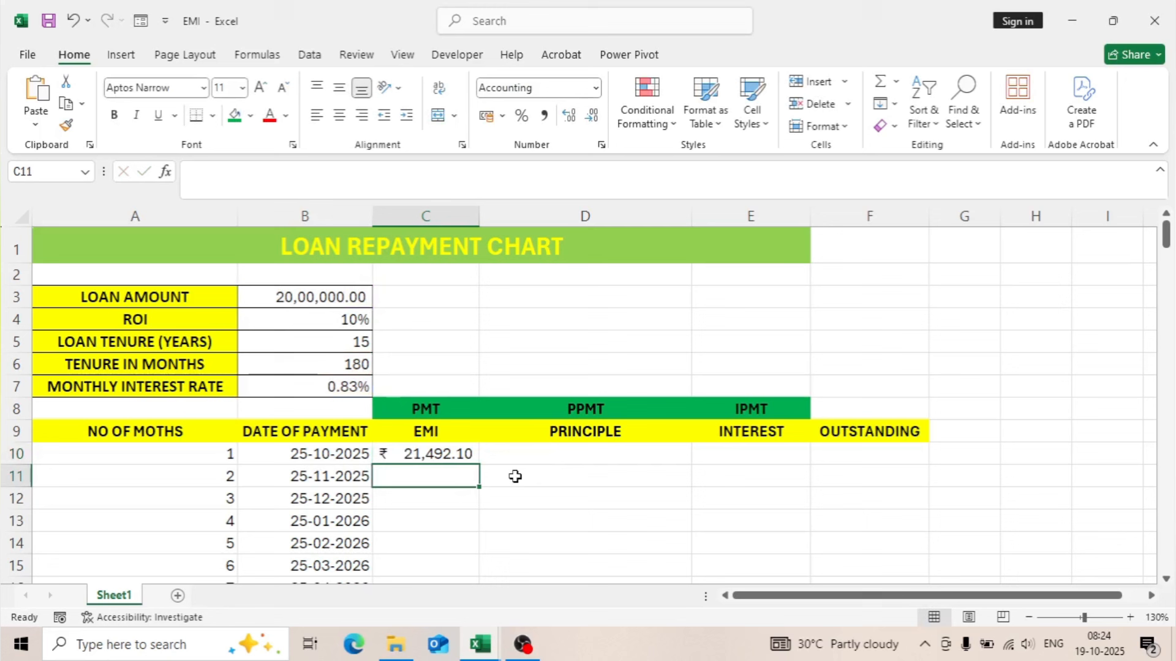
click(433, 450)
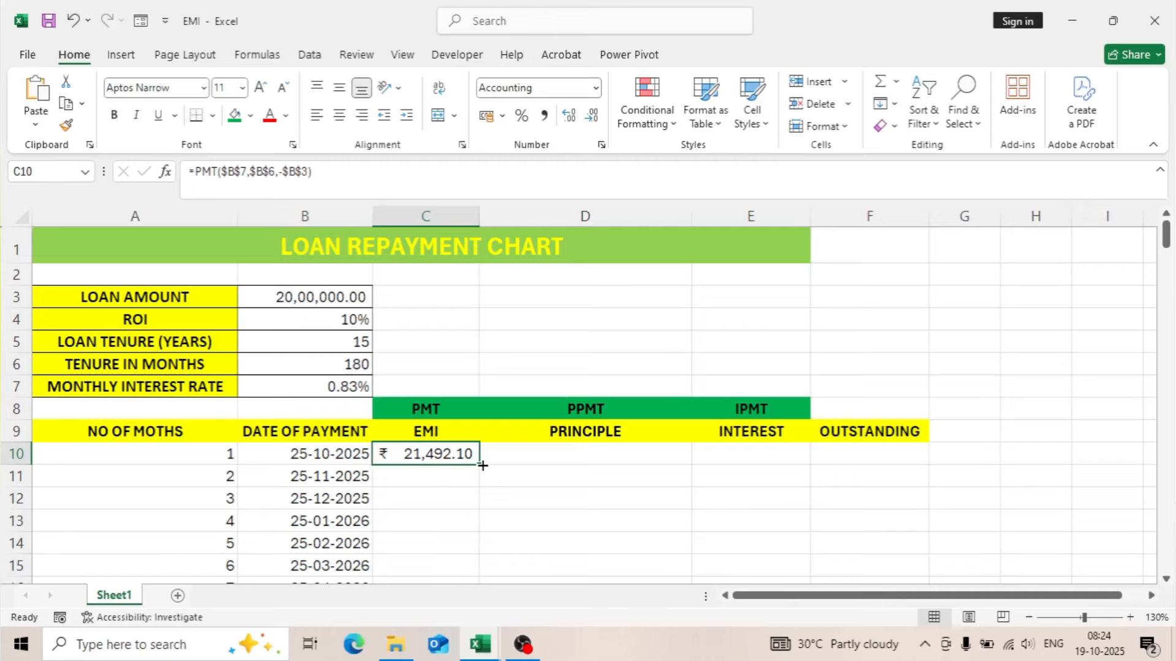
Step: Begin a PPMT formula in the first principal cell, D10, with $B$7 as the rate and A10 as the period
click(533, 452)
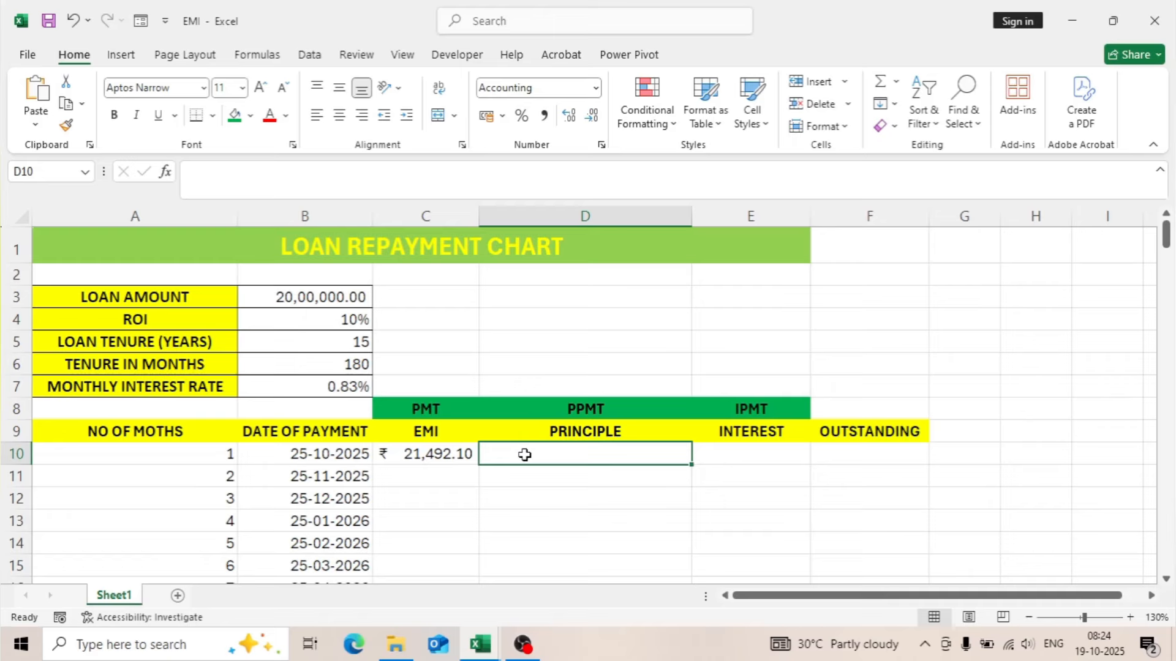
text(=P)
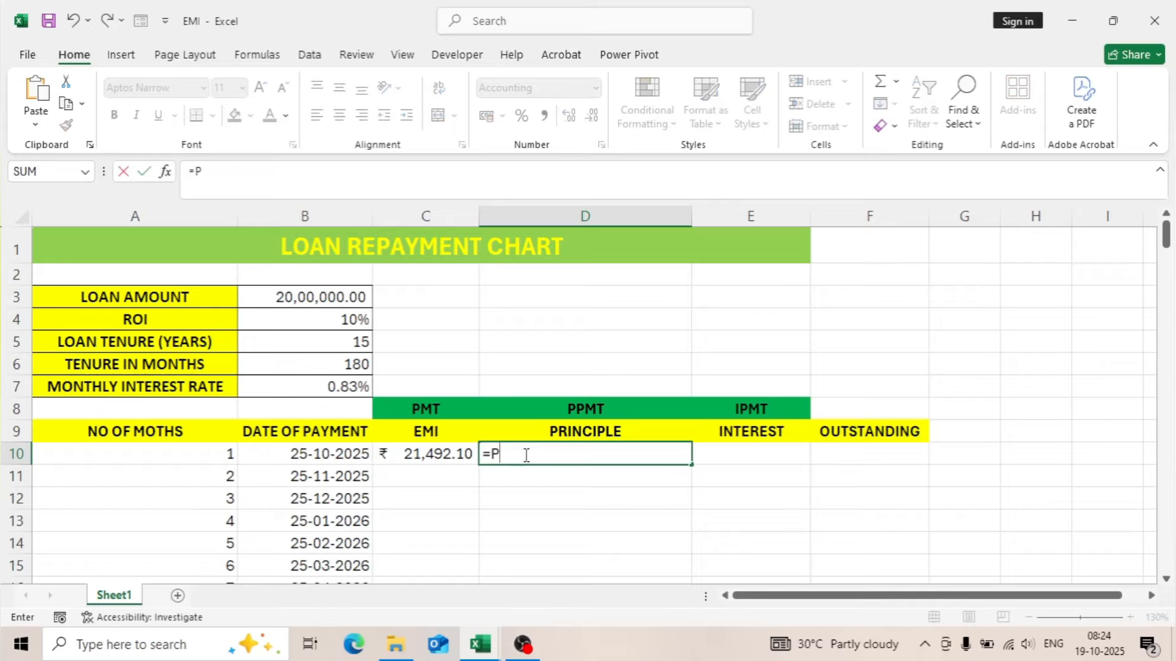
text(PMT()
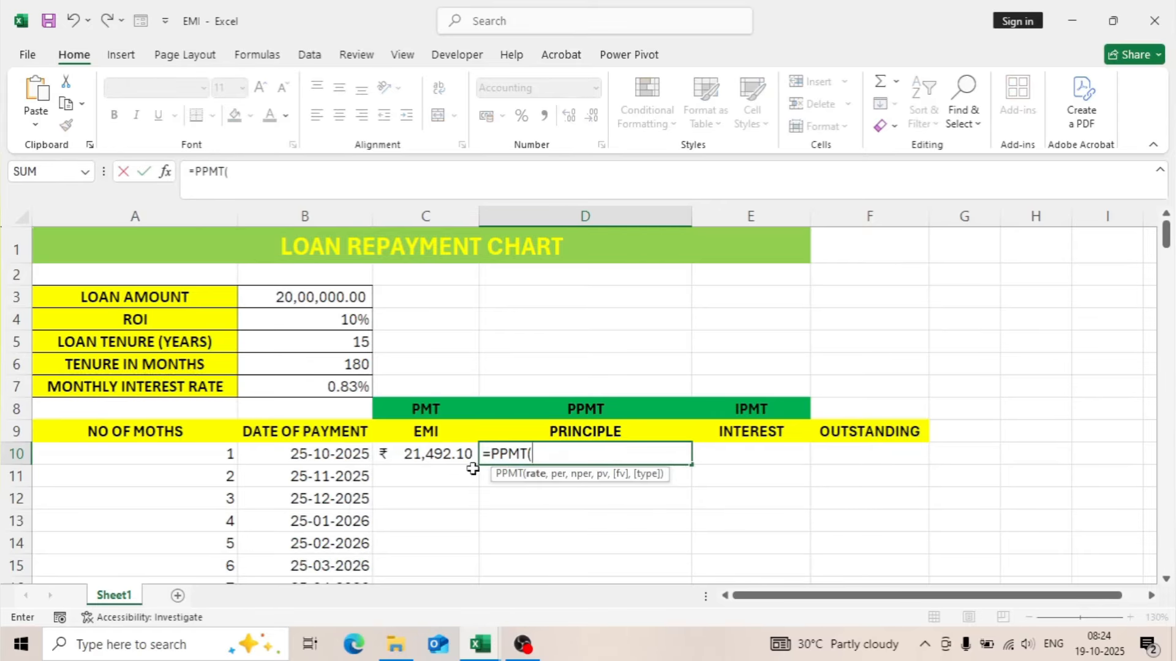
click(346, 387)
key(F4)
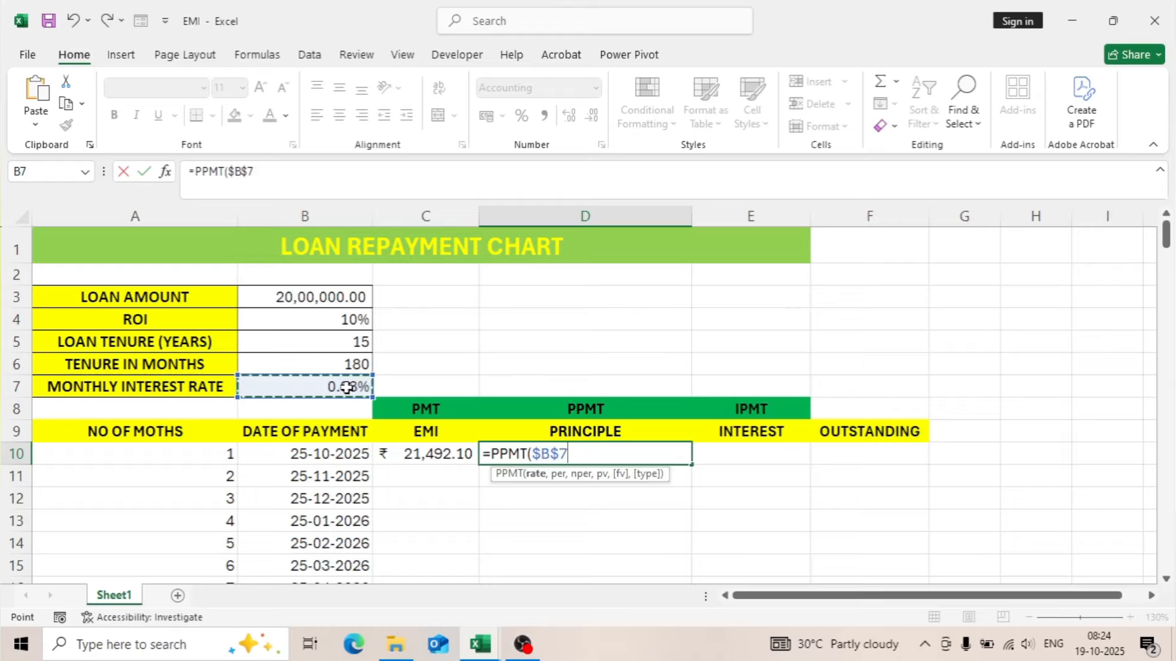
text(,)
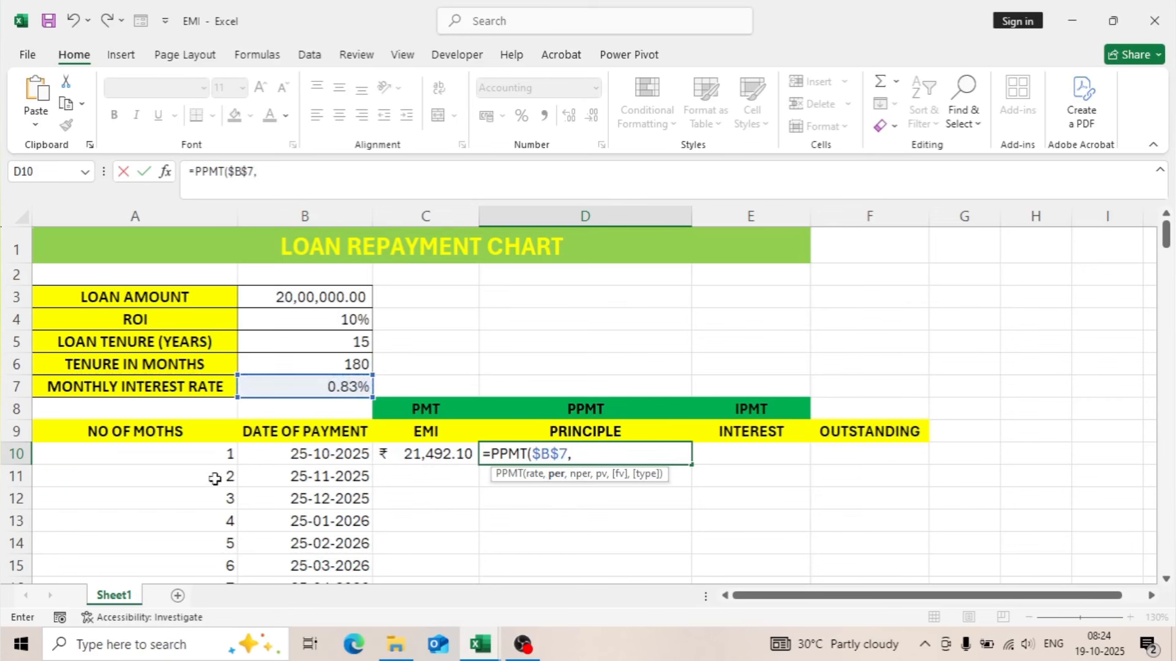
click(171, 458)
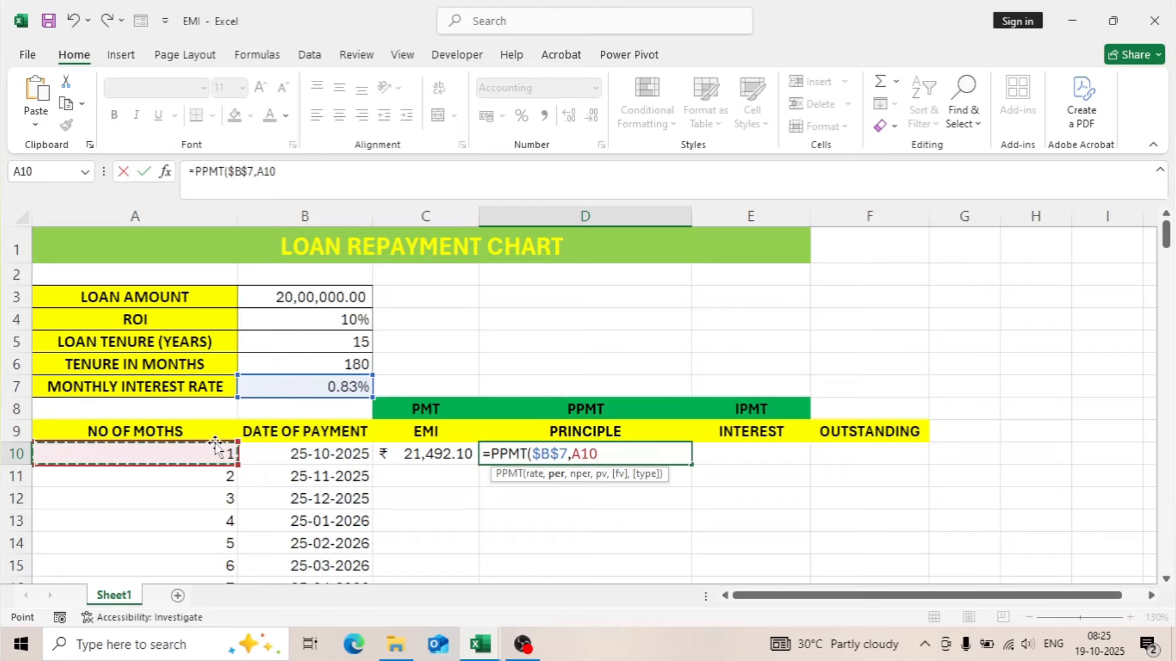
text(,)
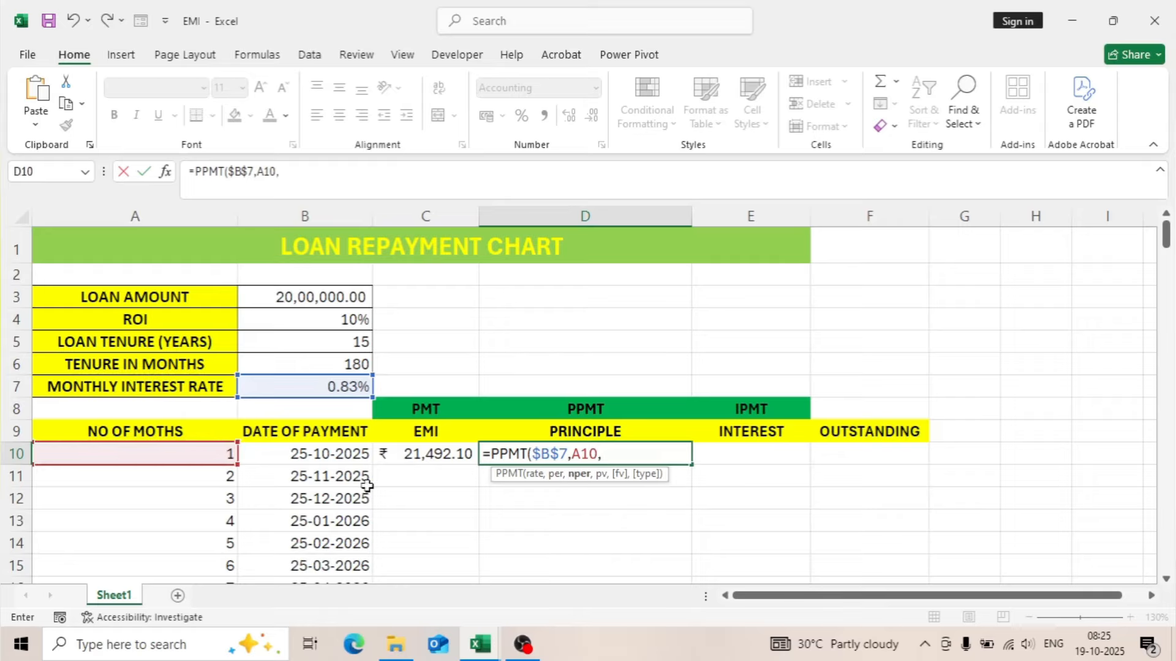
Step: Complete the PPMT formula in D10 with $B$6 as the number of periods and -$B$3 as the present value
click(346, 362)
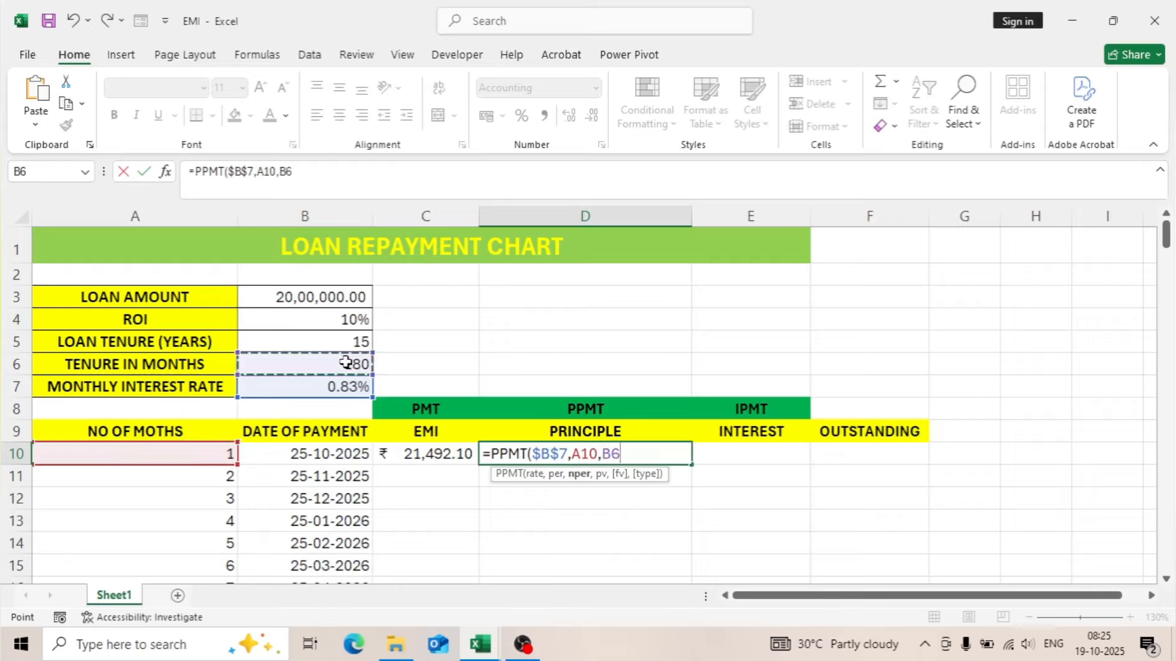
key(F4)
text(,)
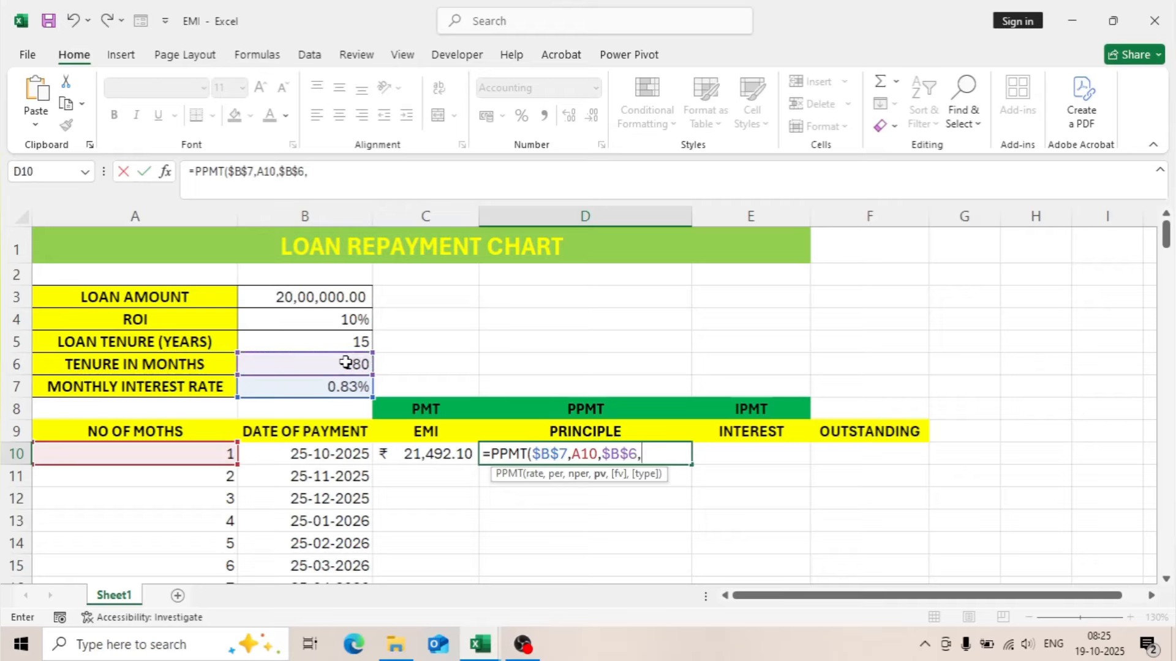
click(283, 298)
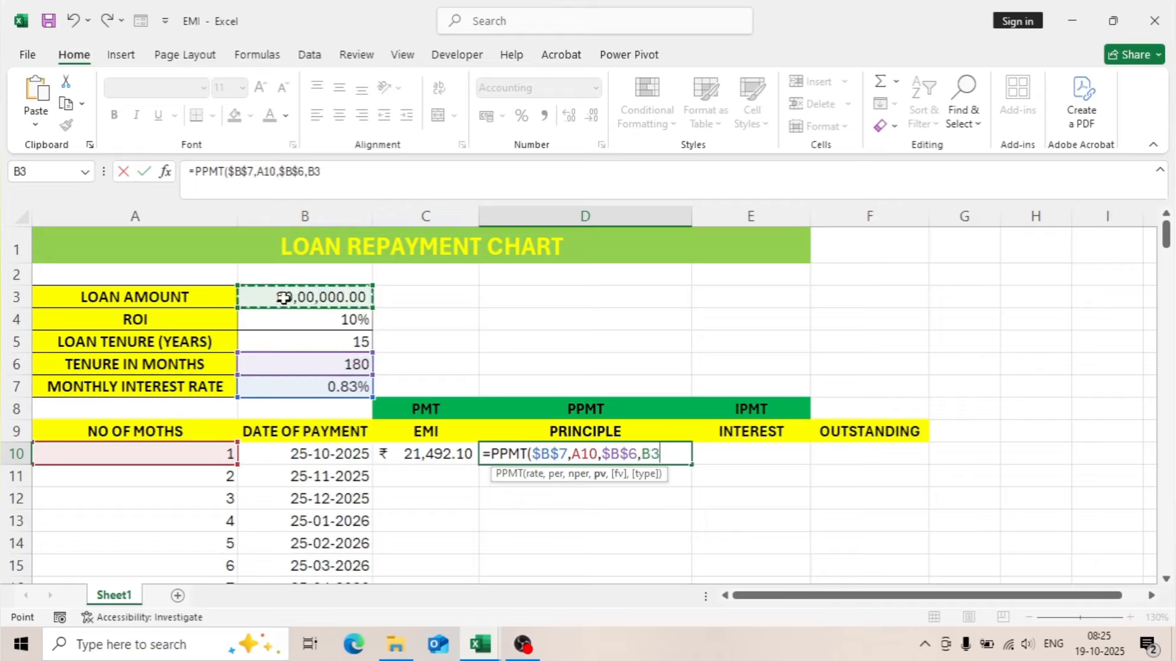
key(F4)
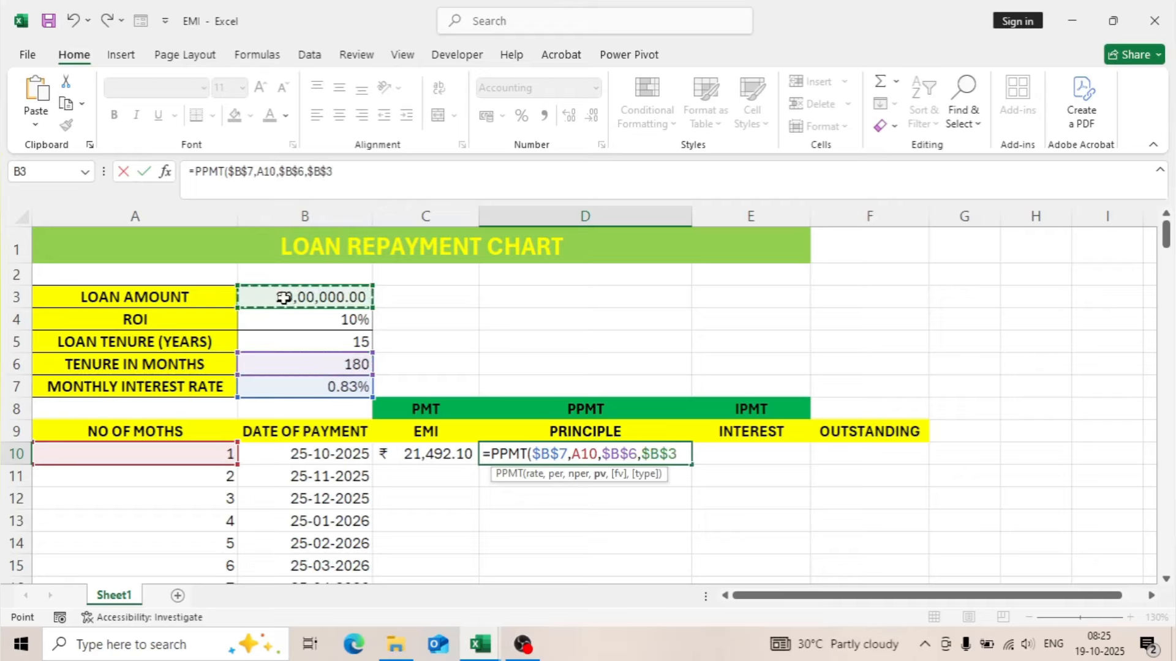
click(310, 171)
text(-)
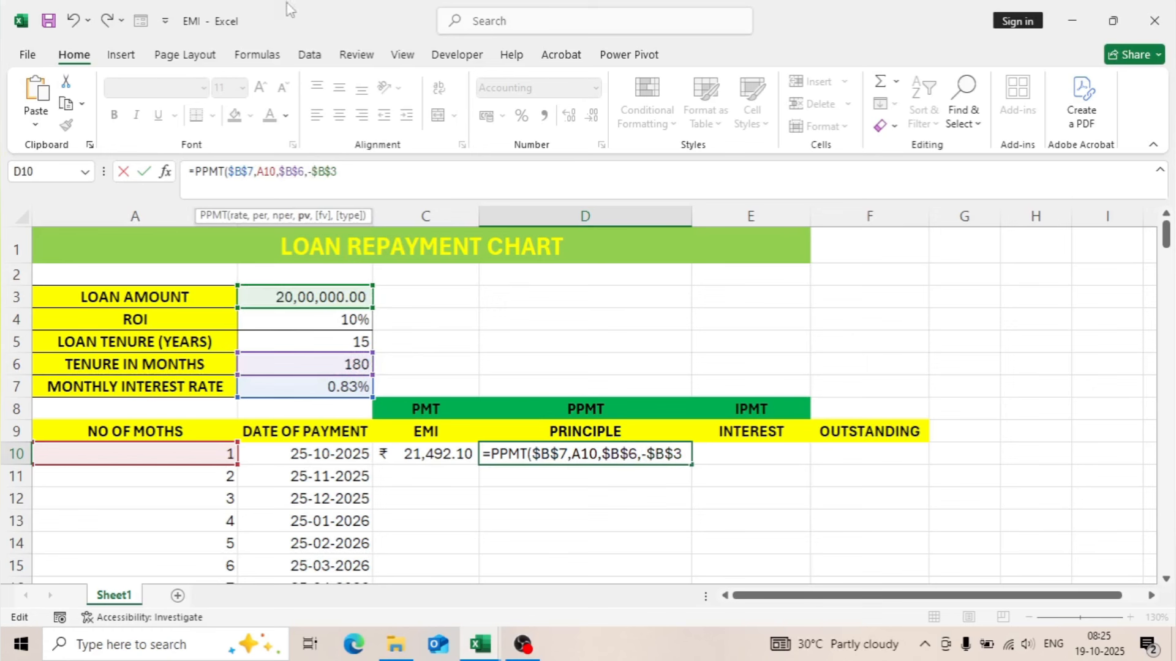
text())
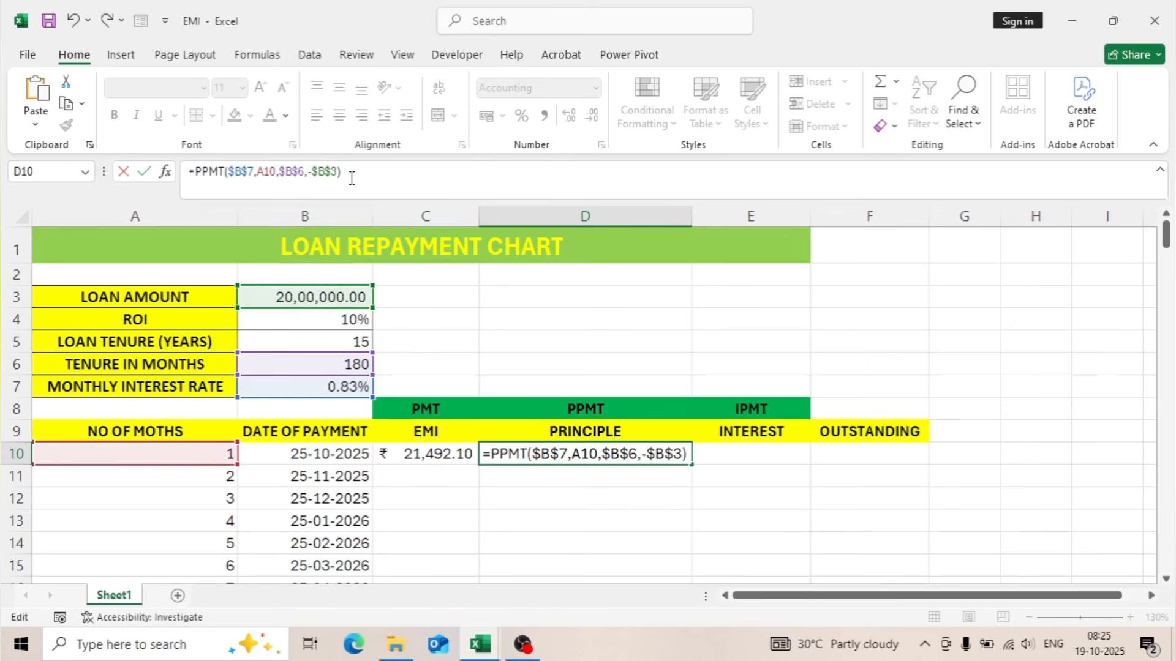
key(Return)
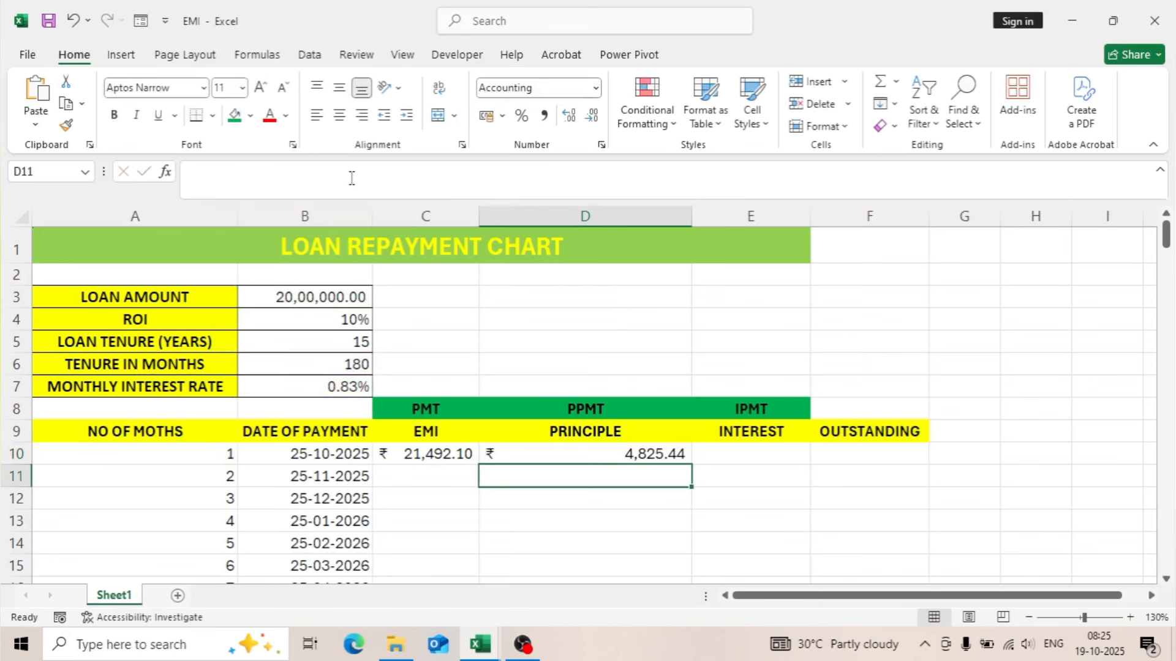
click(556, 449)
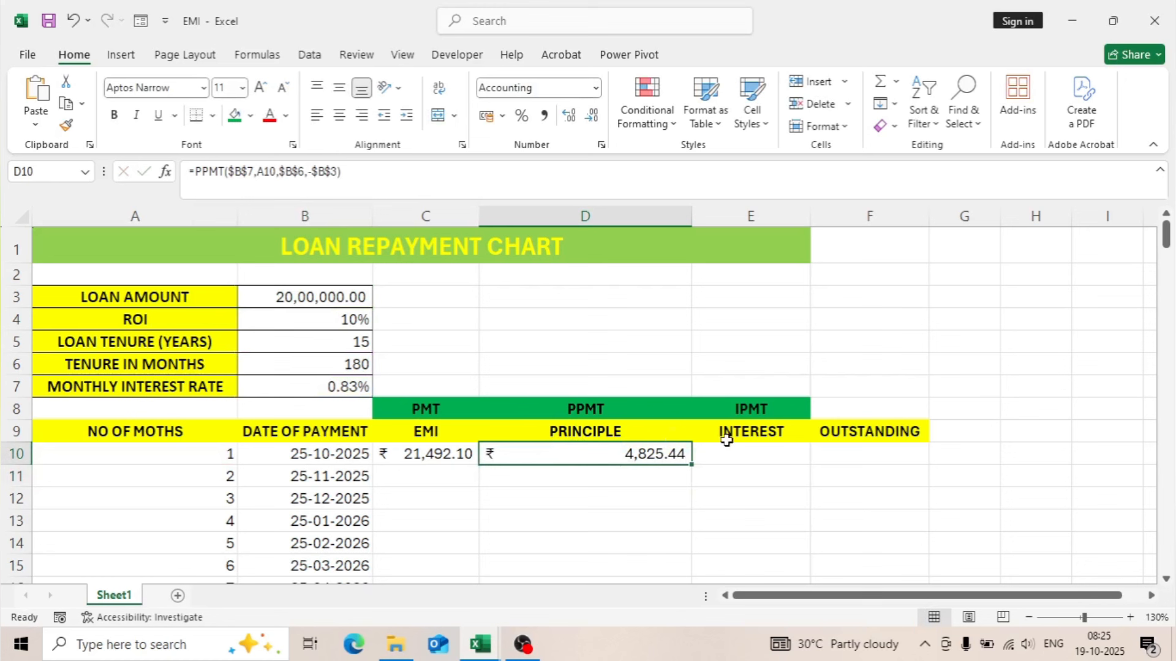
click(440, 455)
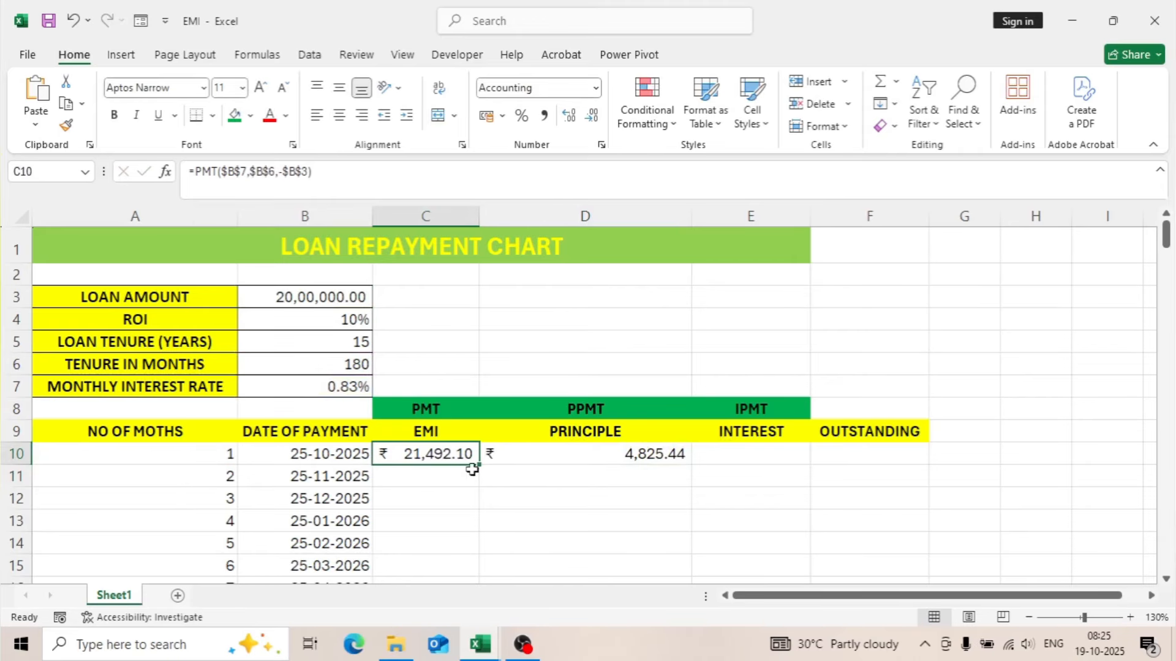
click(582, 461)
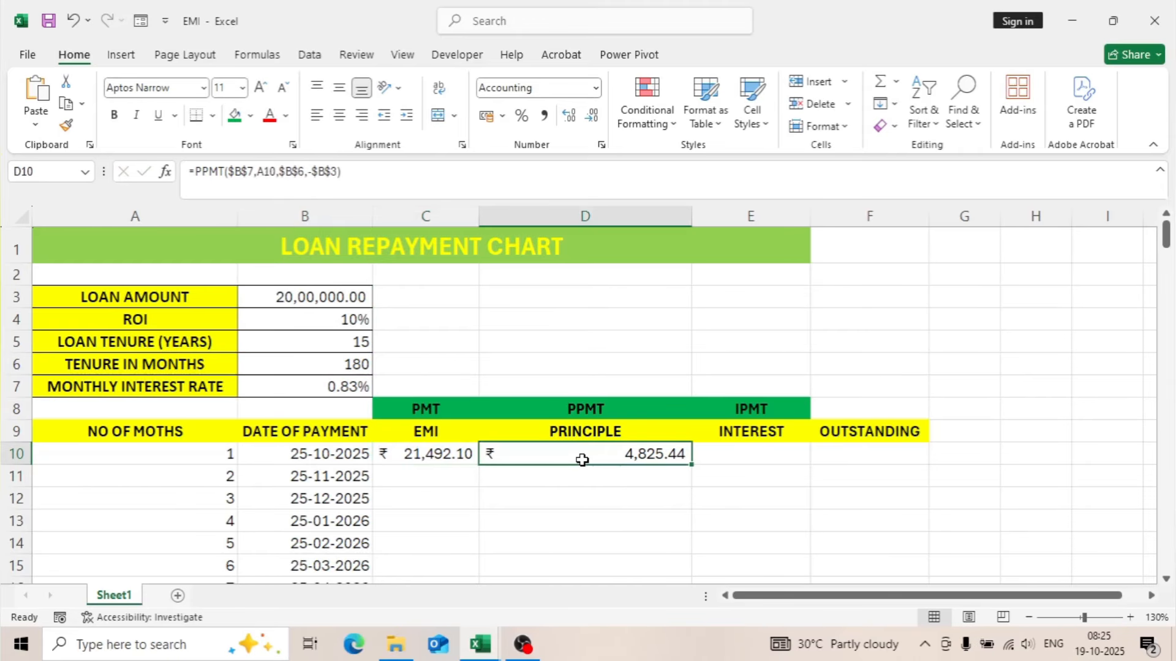
Step: Begin an IPMT formula in the first interest cell, E10, with $B$7 as the rate and A10 as the period
click(724, 461)
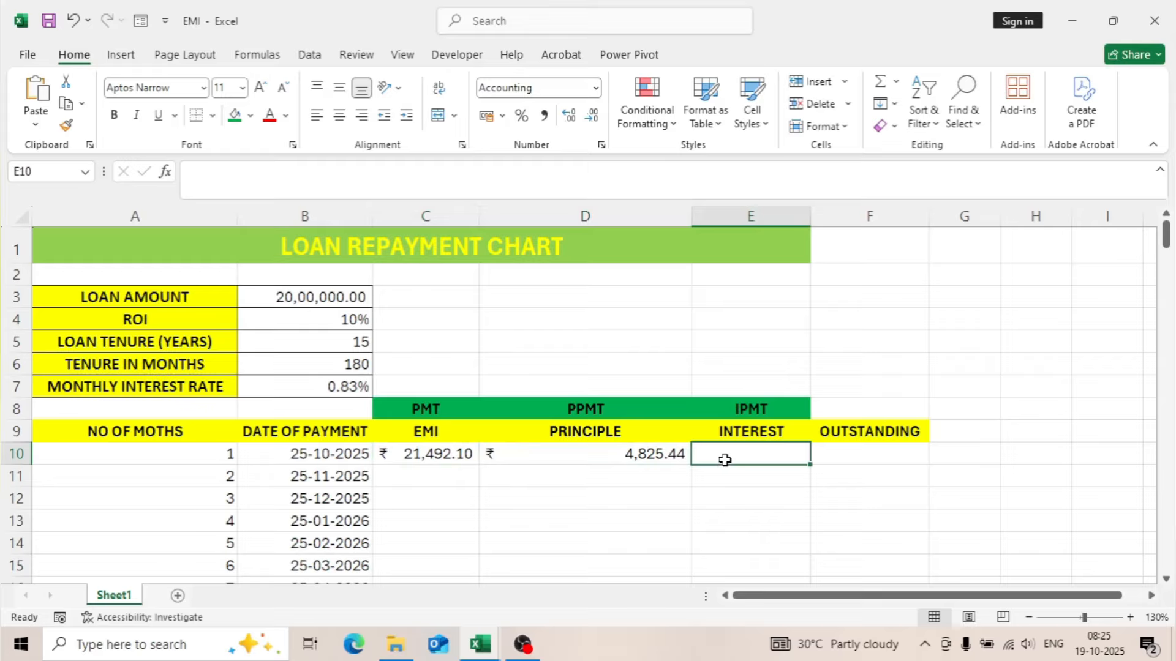
text(=)
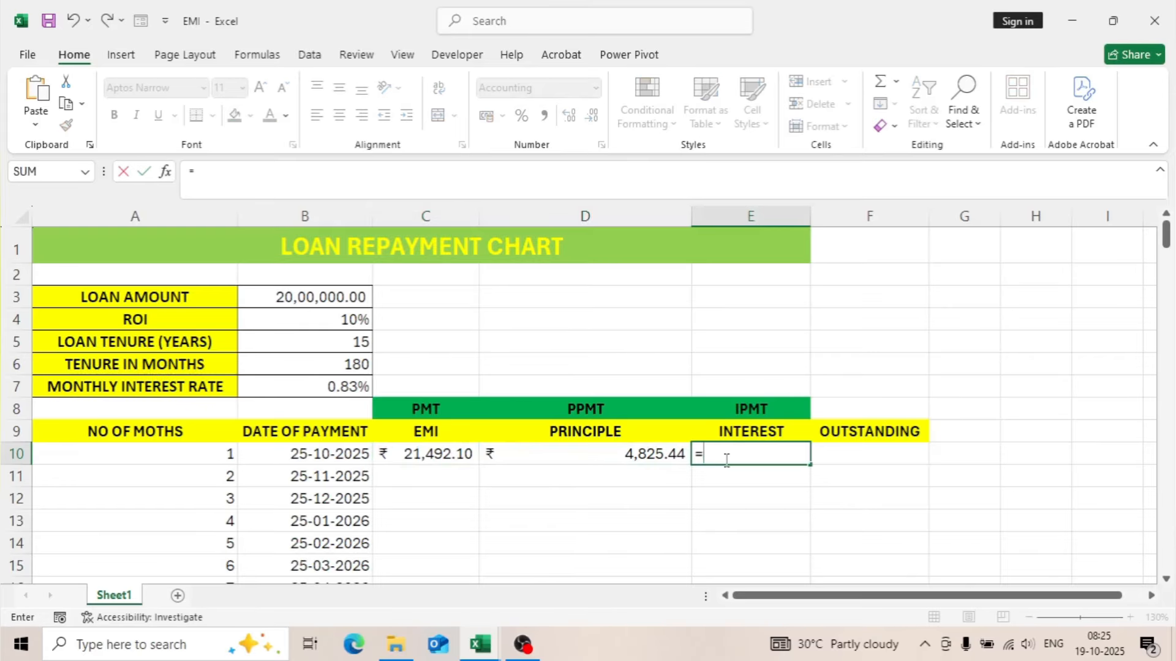
text(IPMT)
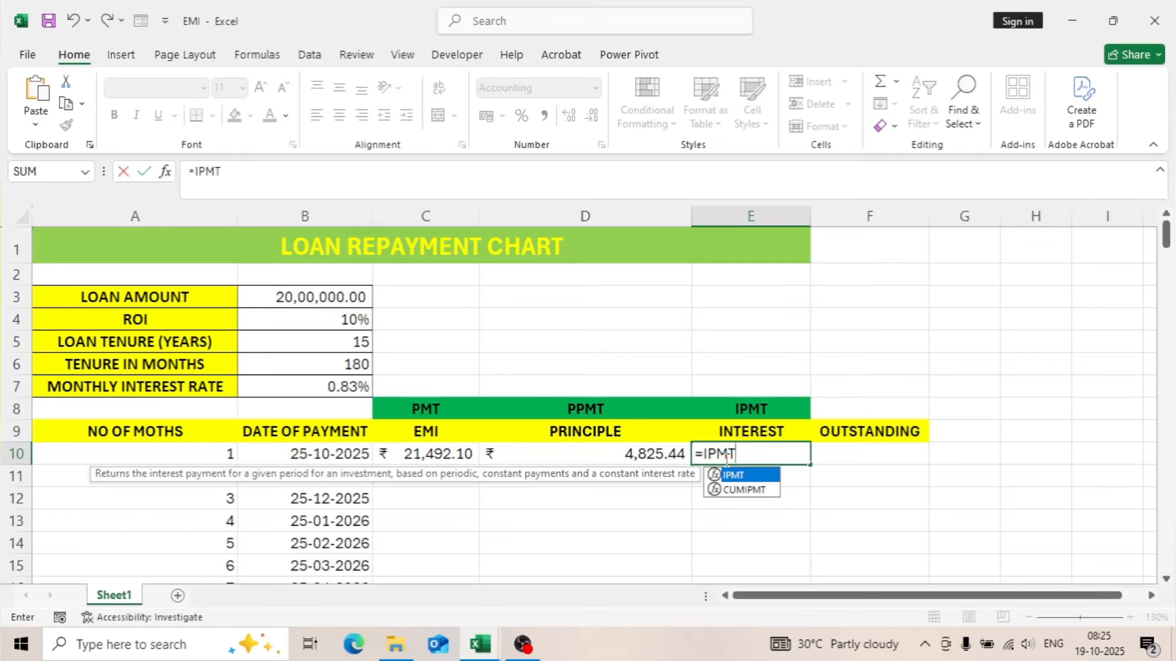
text(()
click(316, 384)
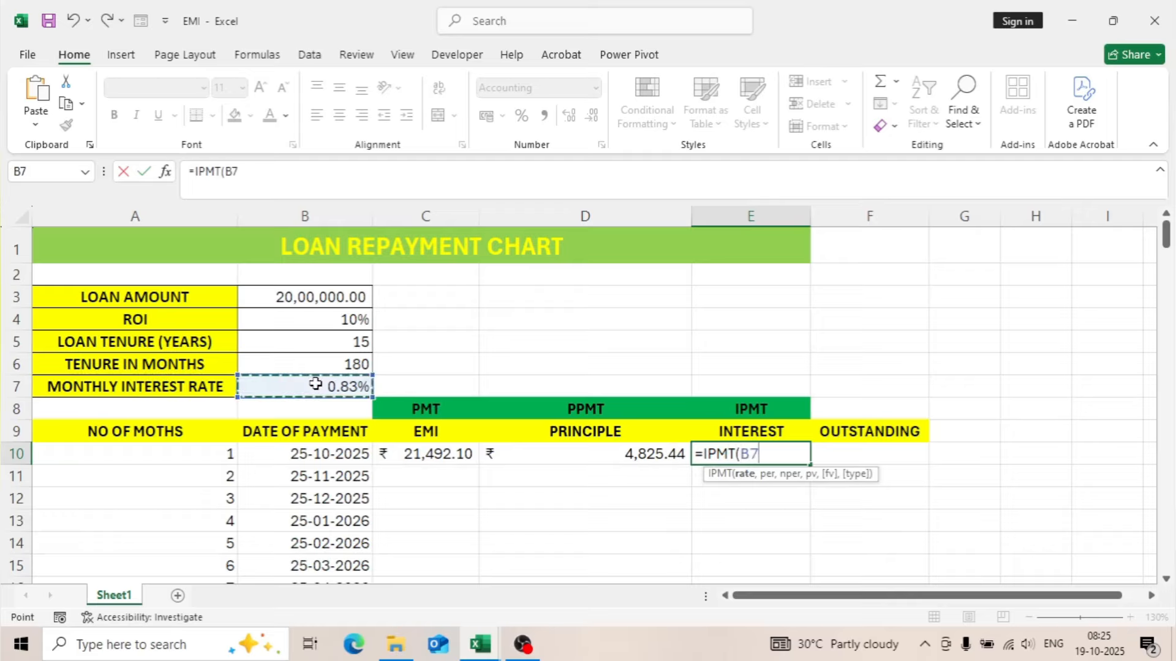
key(F4)
text(,)
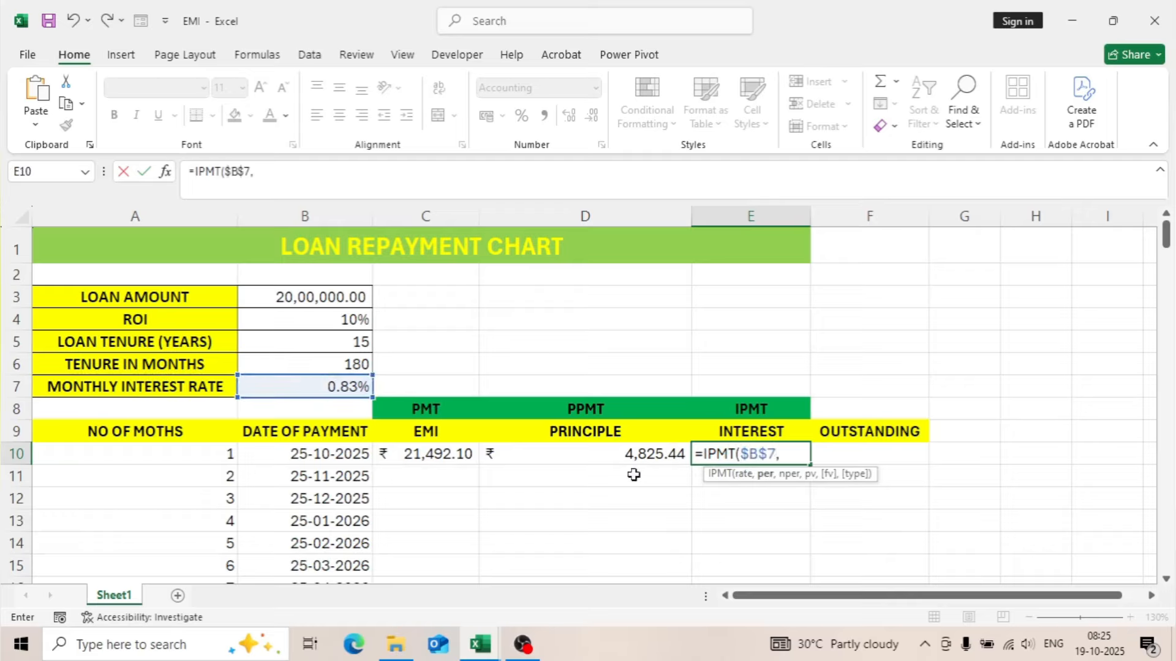
click(185, 456)
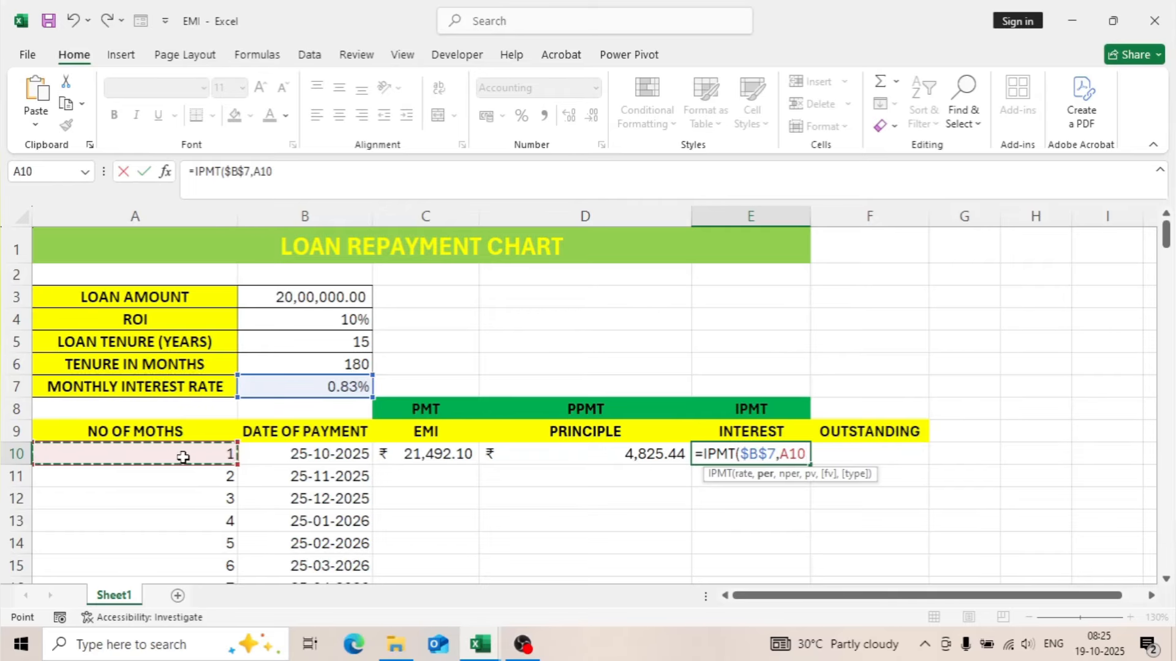
text(,)
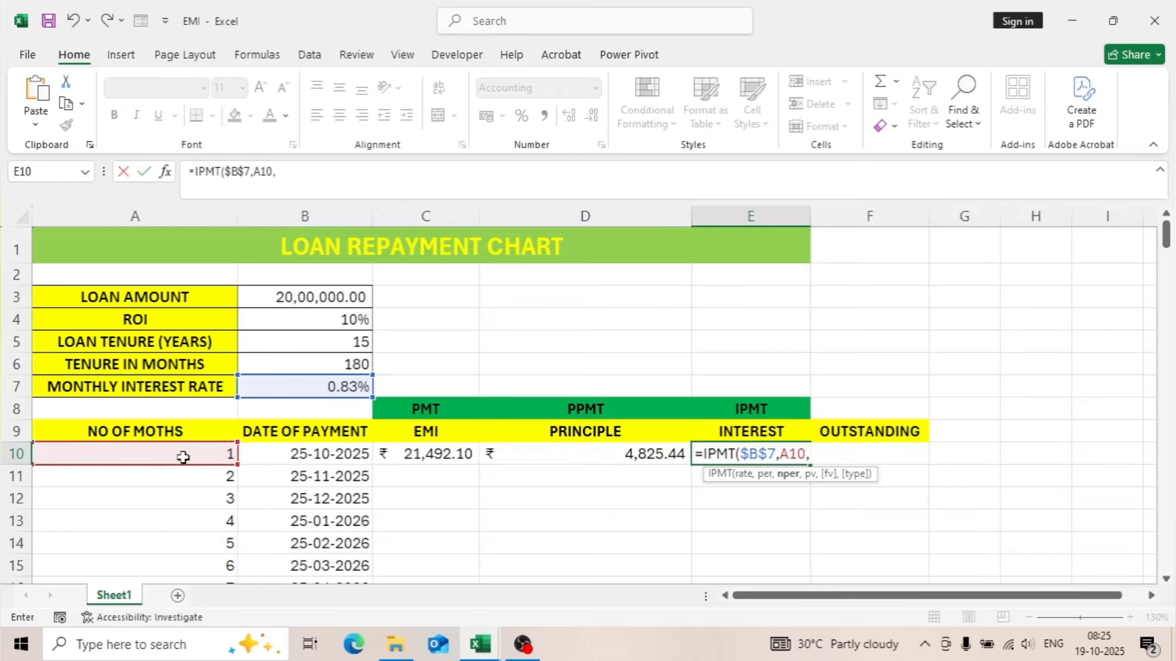
Step: Complete the IPMT formula in E10 with $B$6 as the number of periods and -$B$3 as the present value
click(805, 453)
click(361, 360)
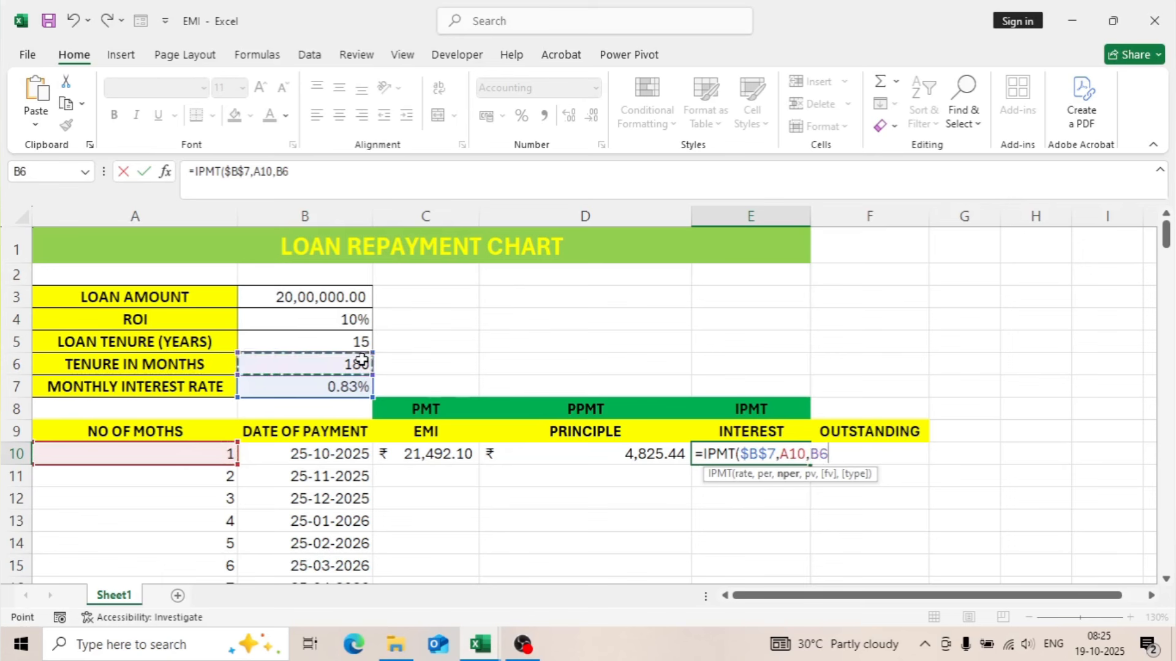
key(F4)
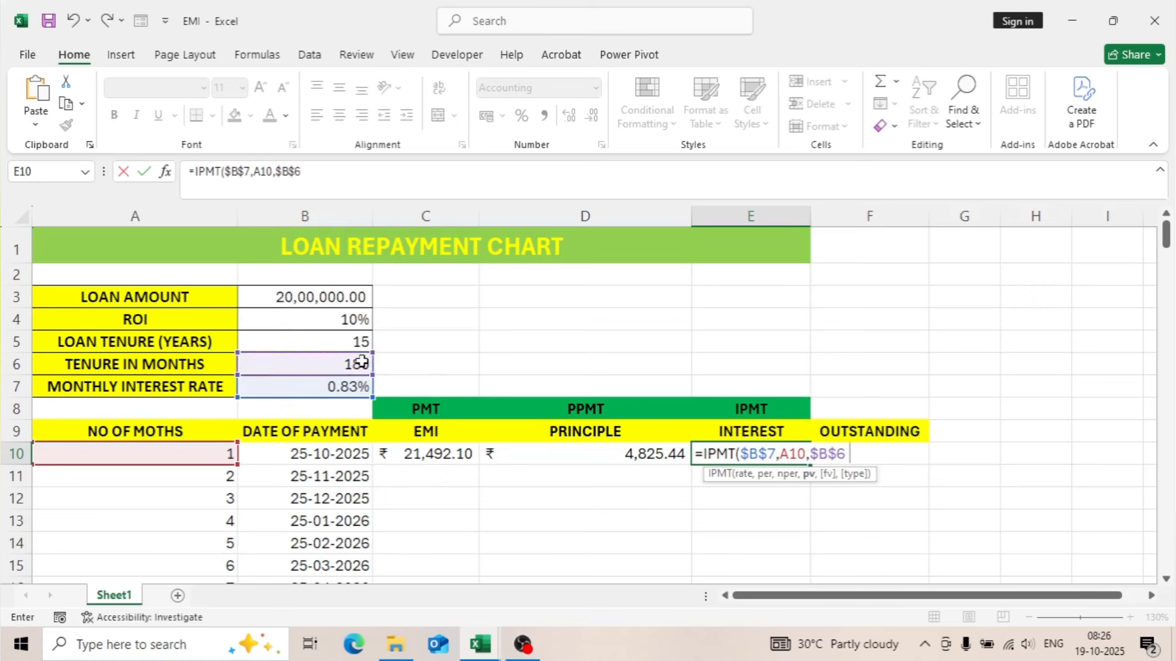
click(284, 294)
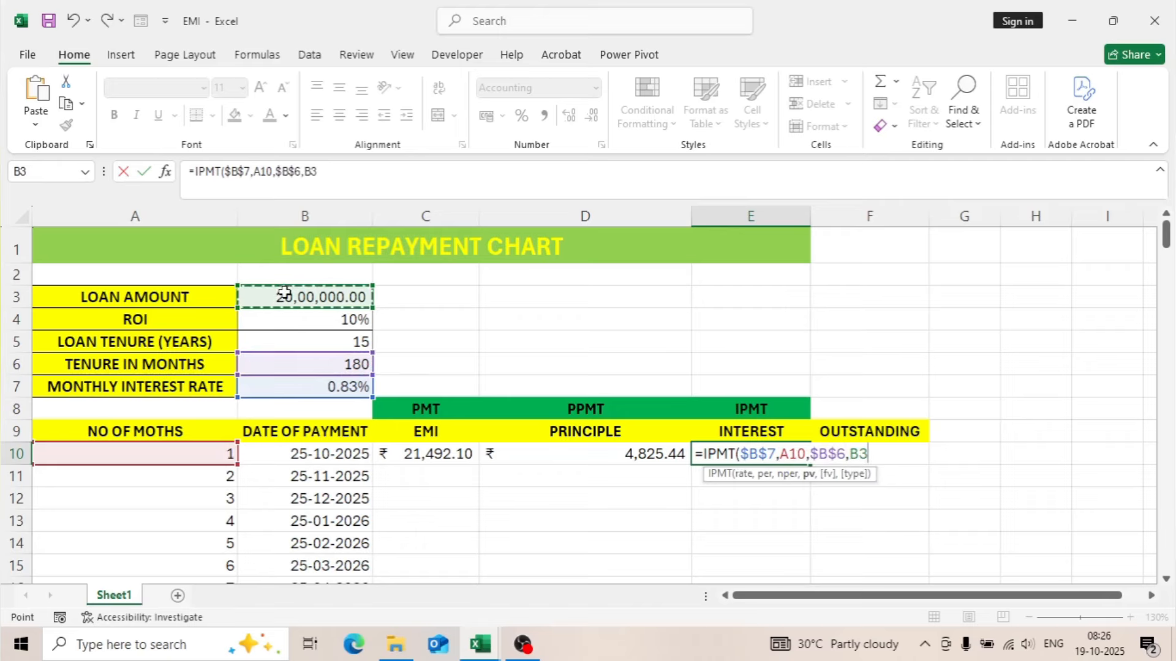
click(850, 458)
text(-)
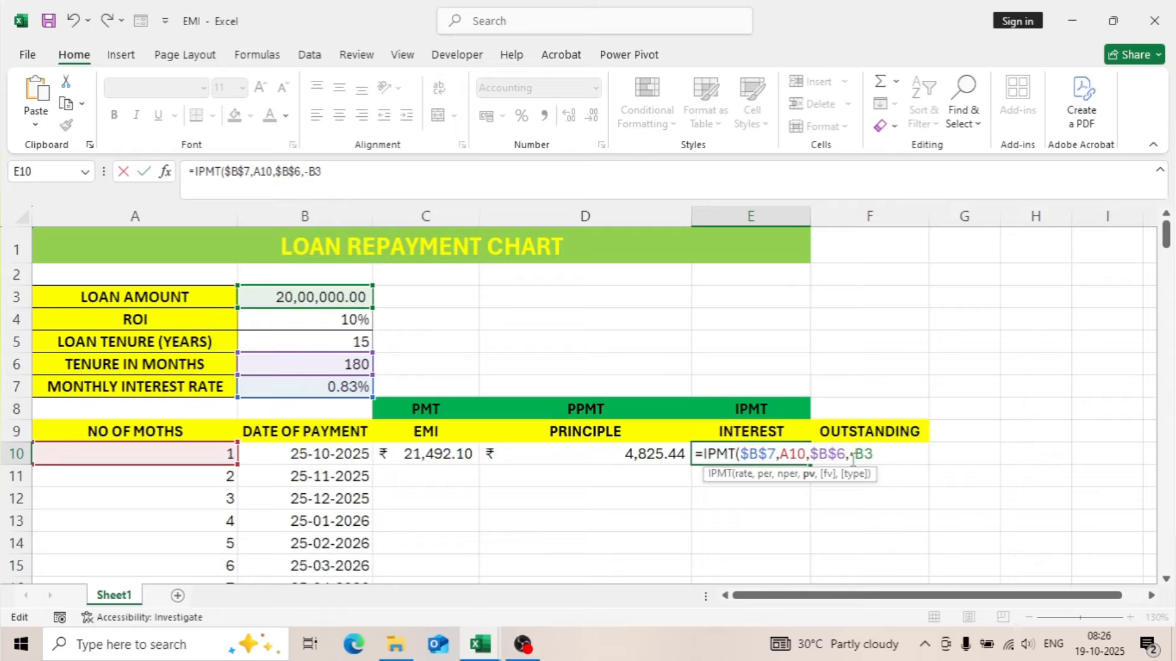
key(F4)
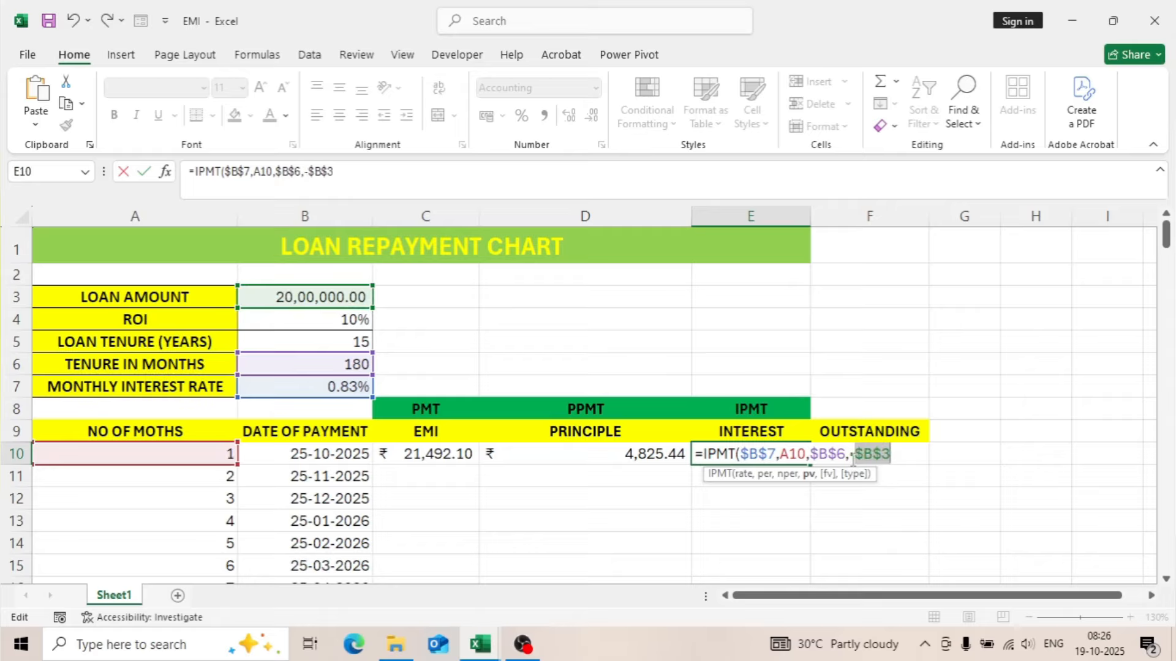
click(384, 167)
key(Return)
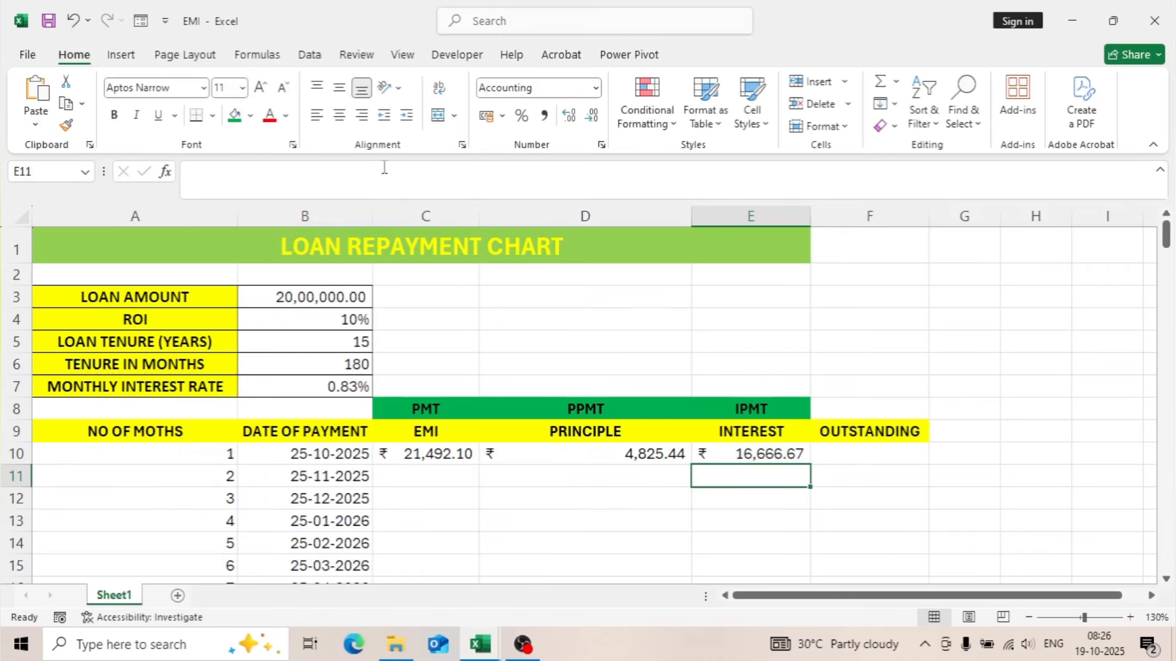
click(781, 458)
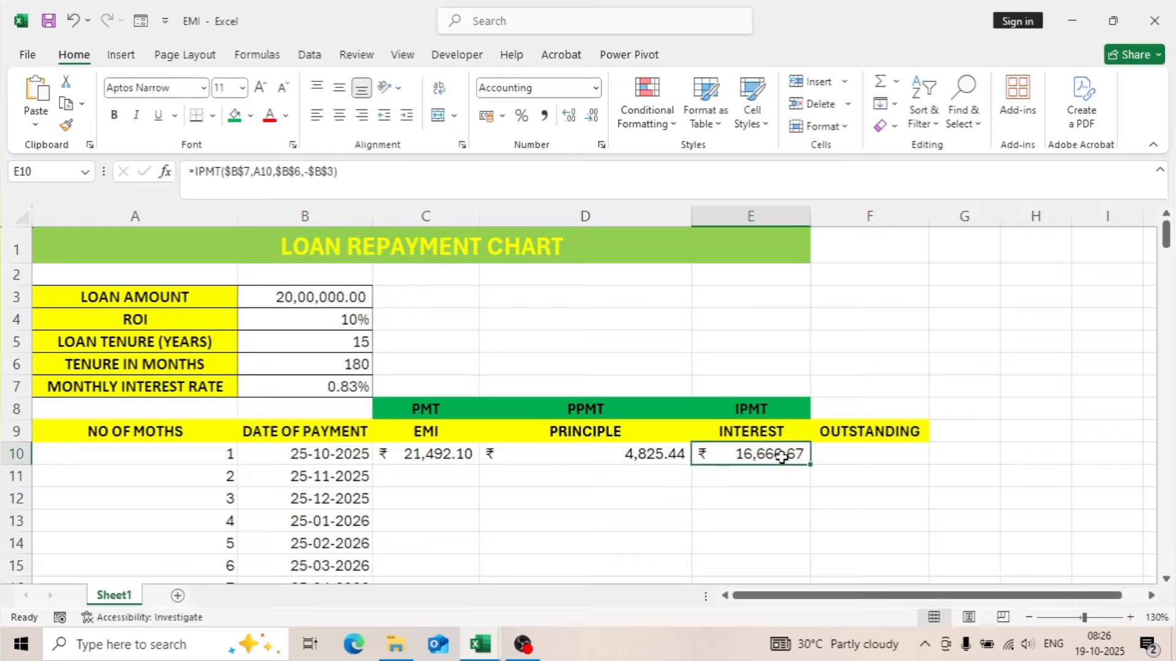
Step: Calculate the first outstanding balance in F10 as the loan amount minus the first principal payment, =B3-D10
click(820, 453)
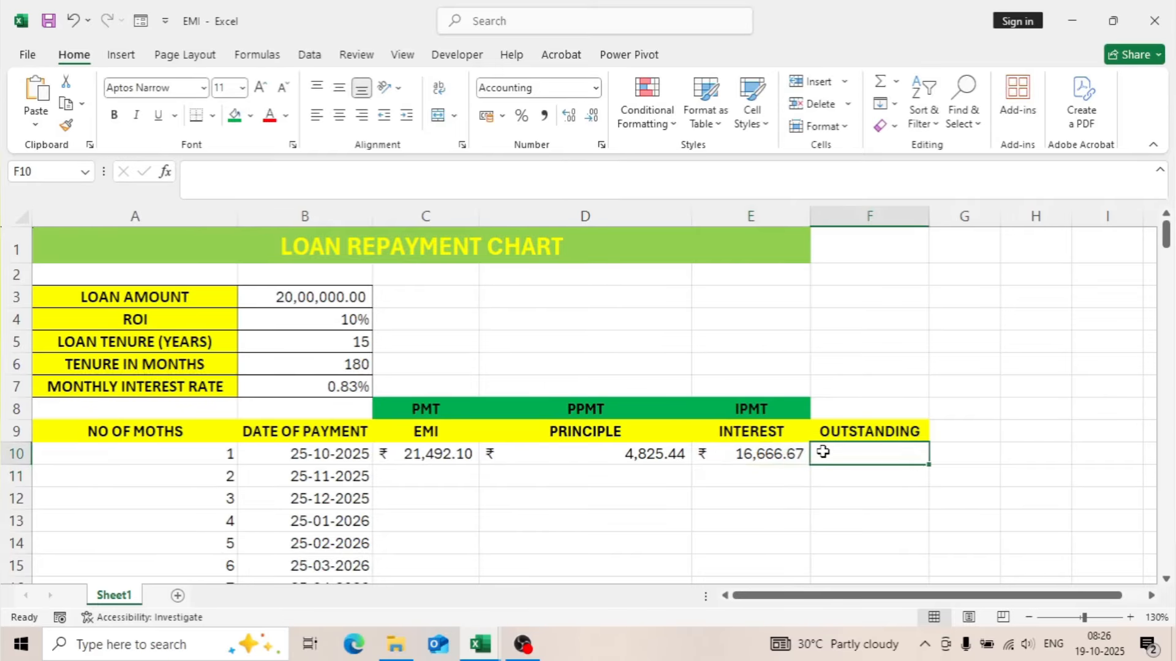
click(621, 451)
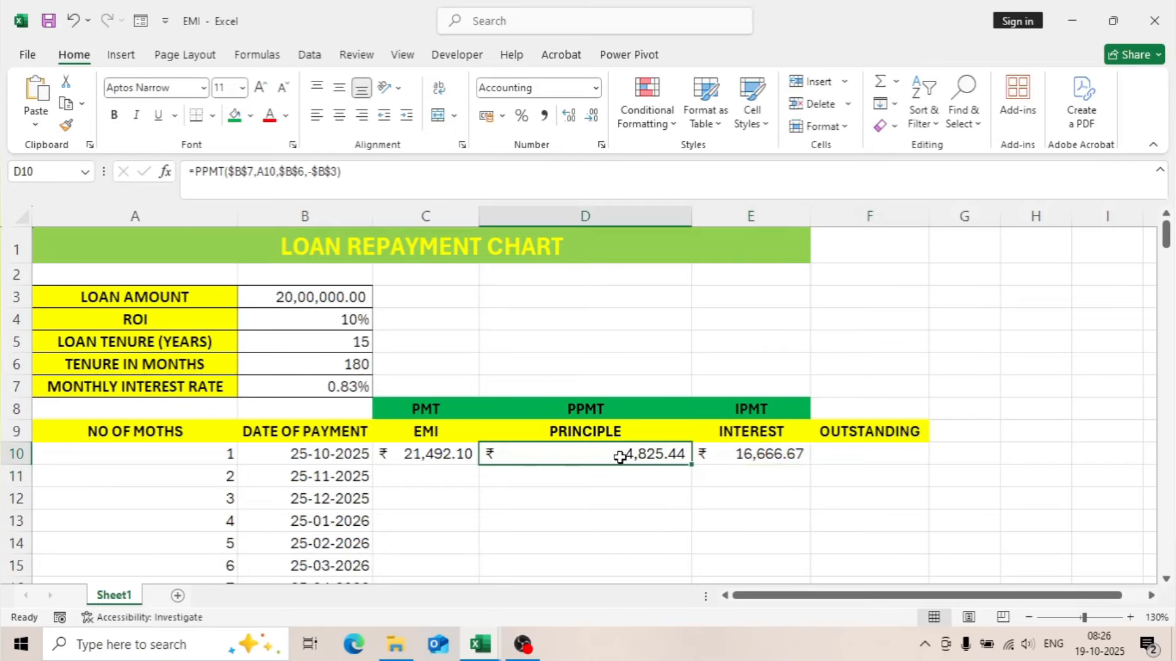
click(748, 458)
click(873, 452)
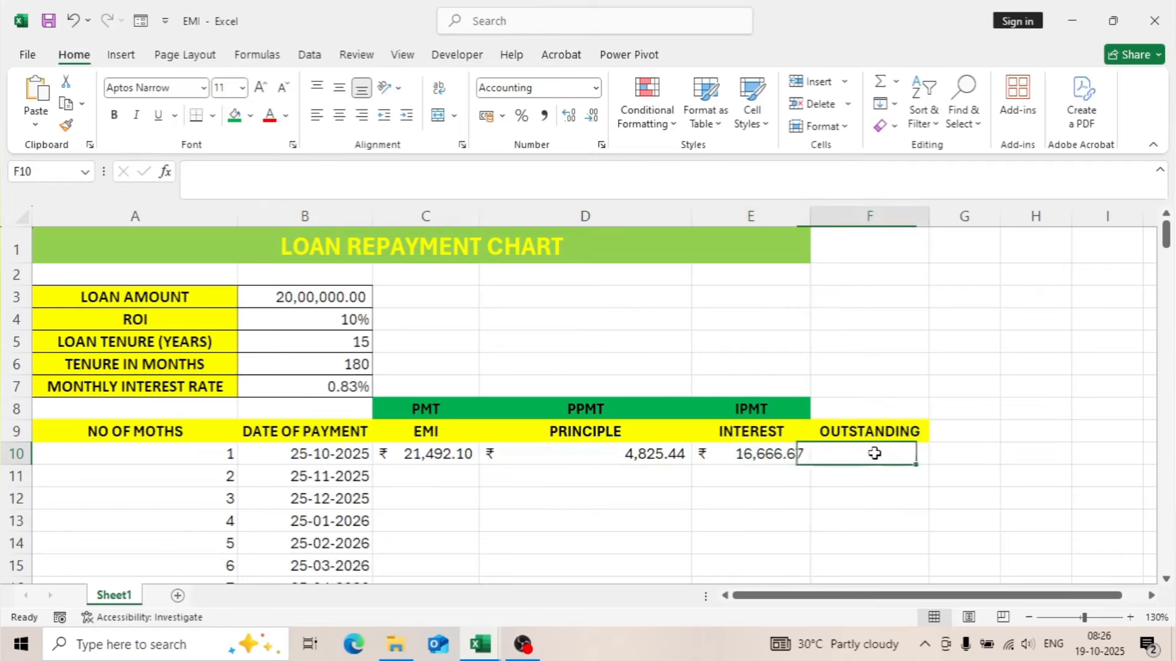
text(=)
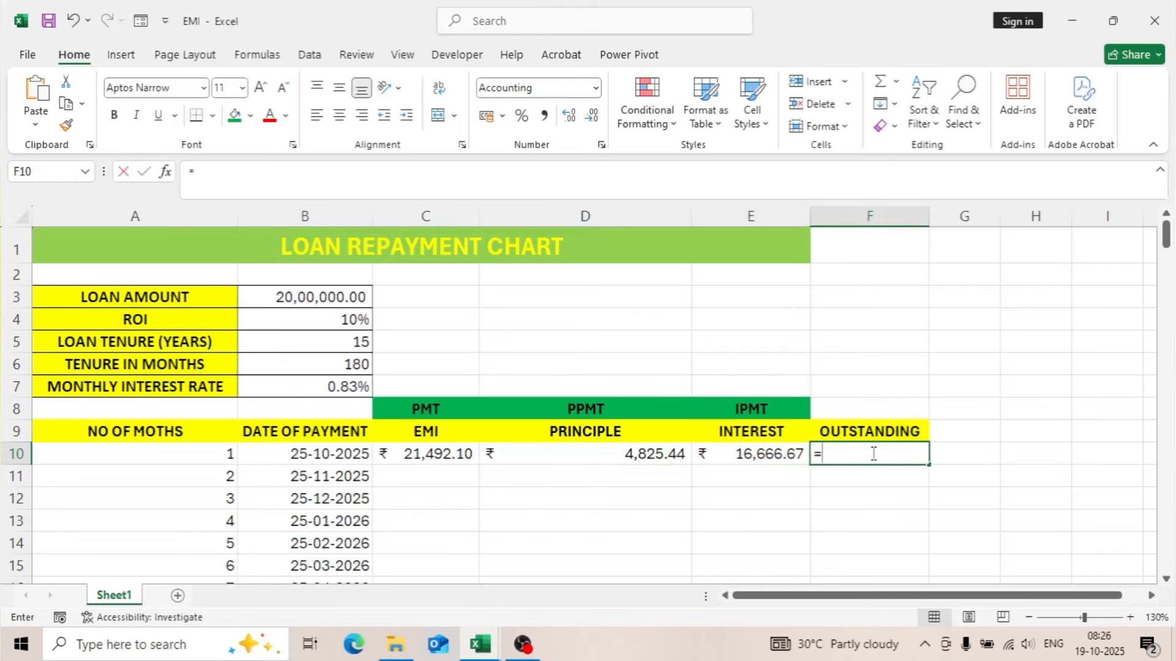
click(316, 298)
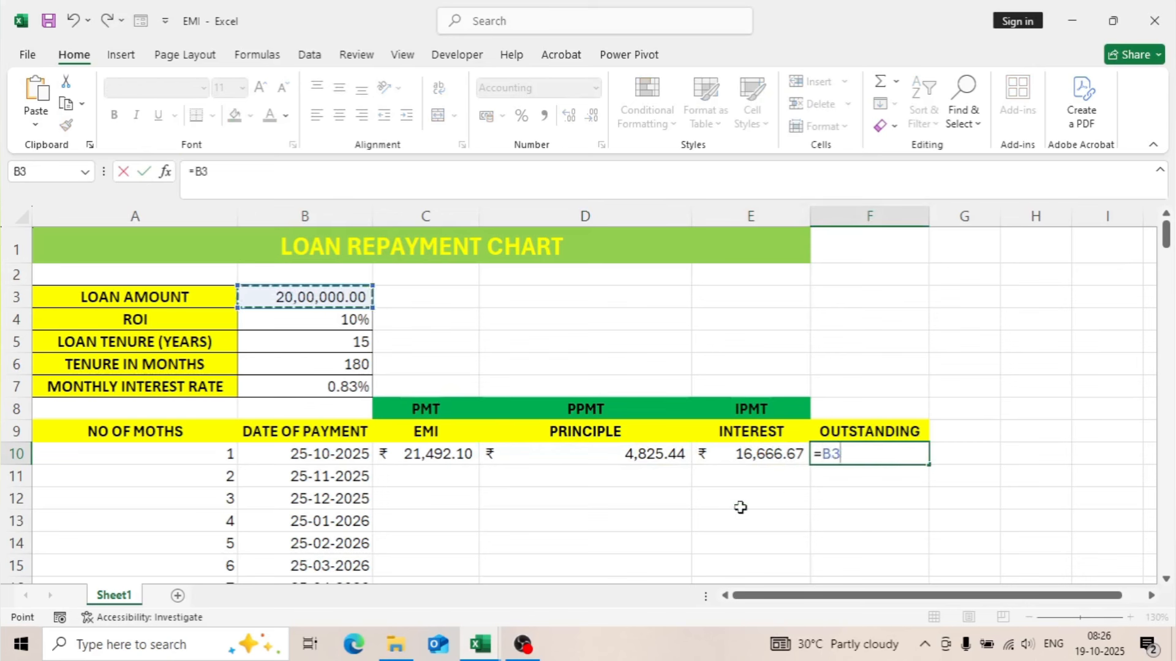
text(-)
click(576, 456)
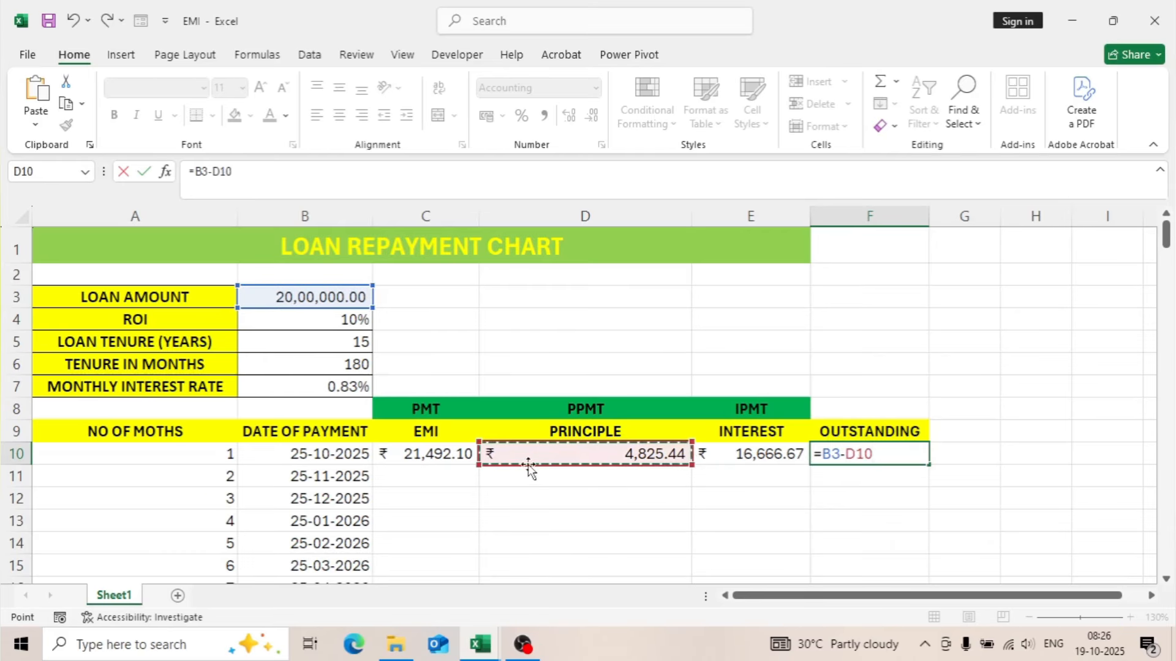
key(Return)
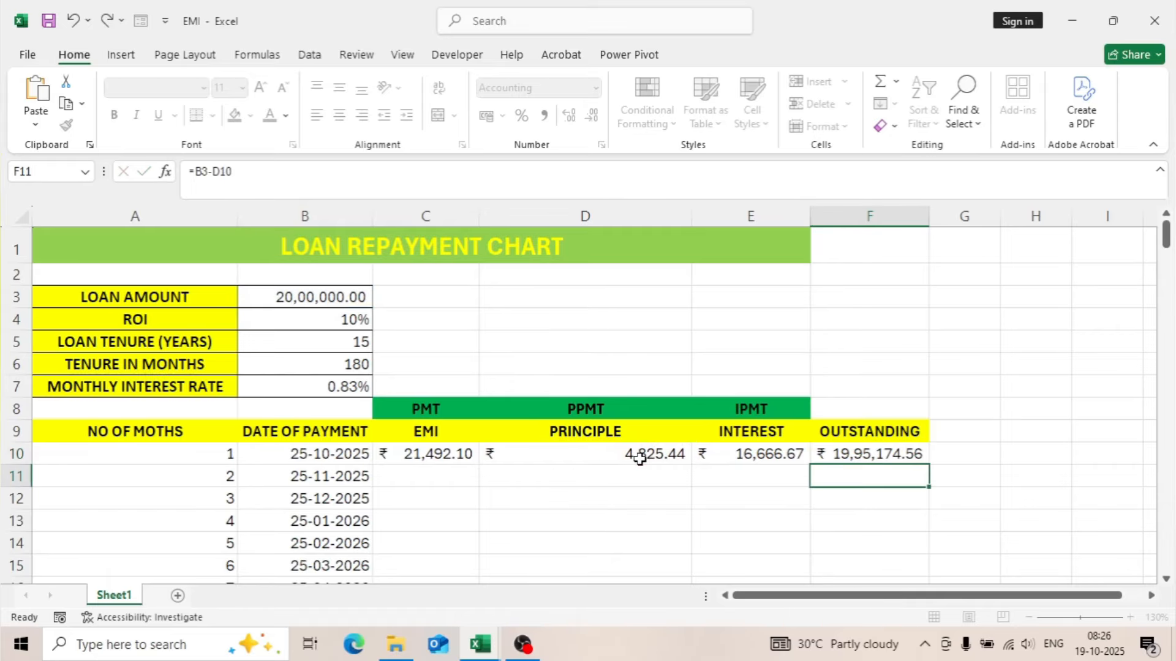
Step: Fill the EMI, principal and interest formulas in C10:E10 down through all 180 payment months
drag(450, 454, 739, 454)
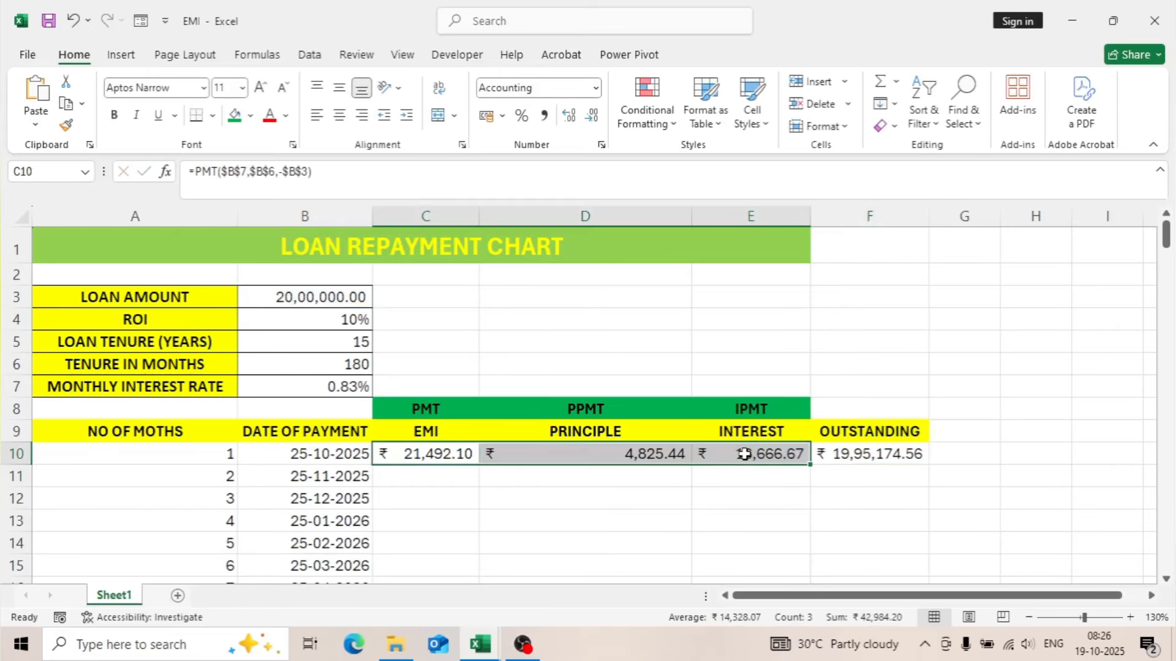
double_click(809, 468)
scroll(809, 471, down, 5)
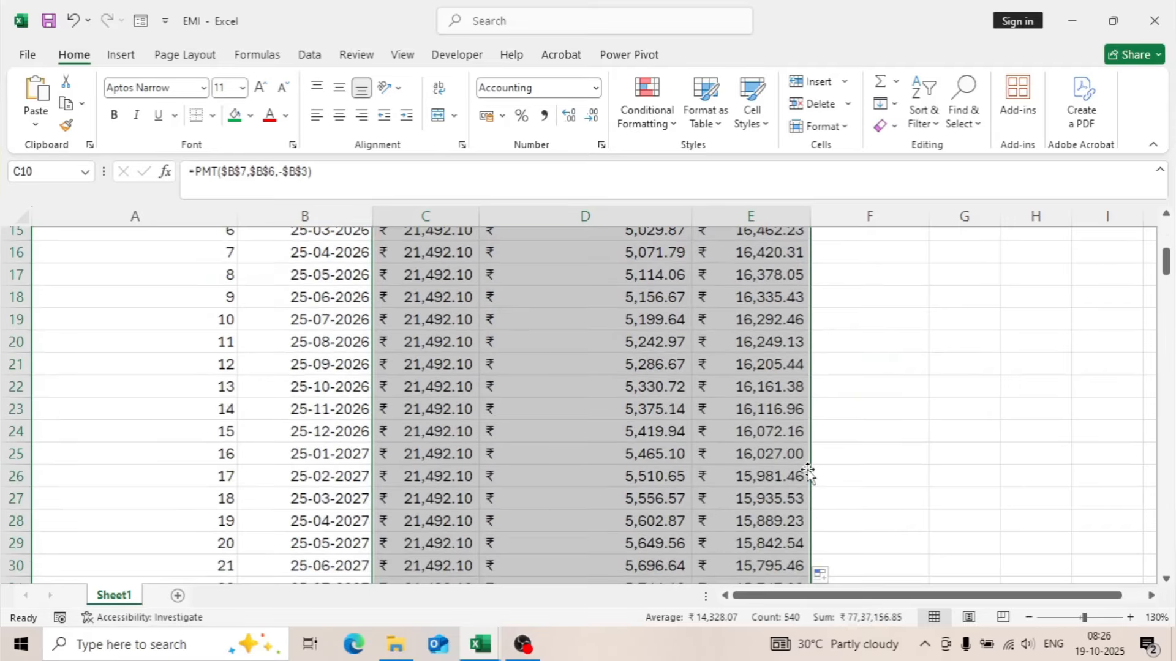
scroll(808, 468, up, 5)
scroll(811, 433, down, 1)
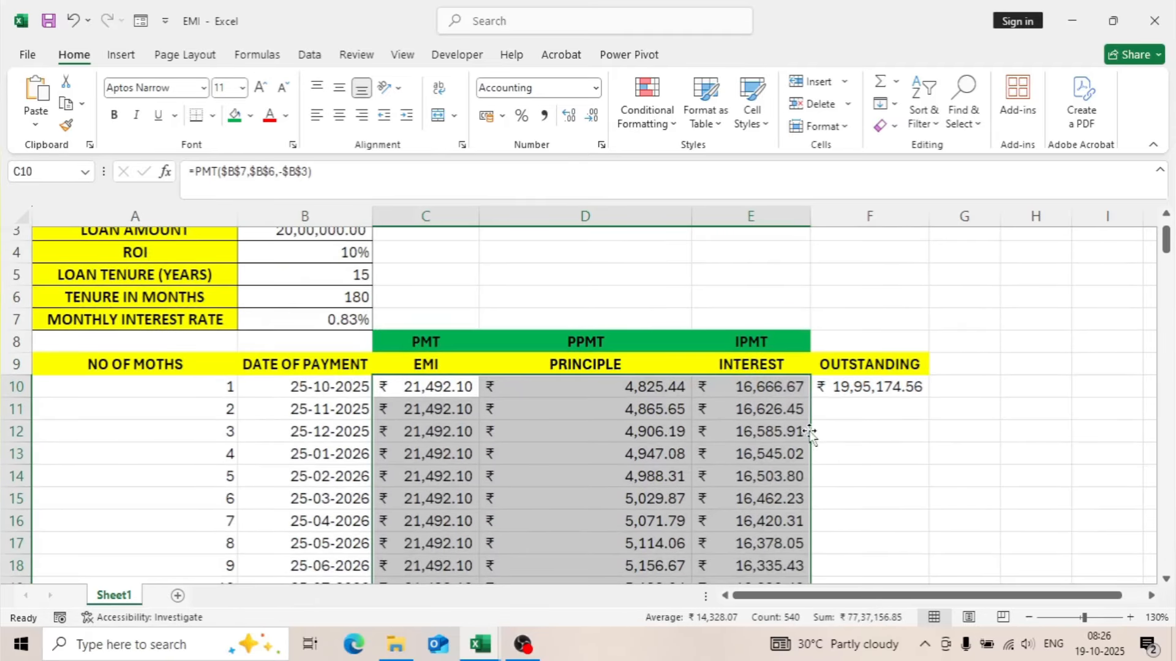
Step: Calculate the second outstanding balance in F11 as the previous balance minus that month's principal, =F10-D11
click(821, 390)
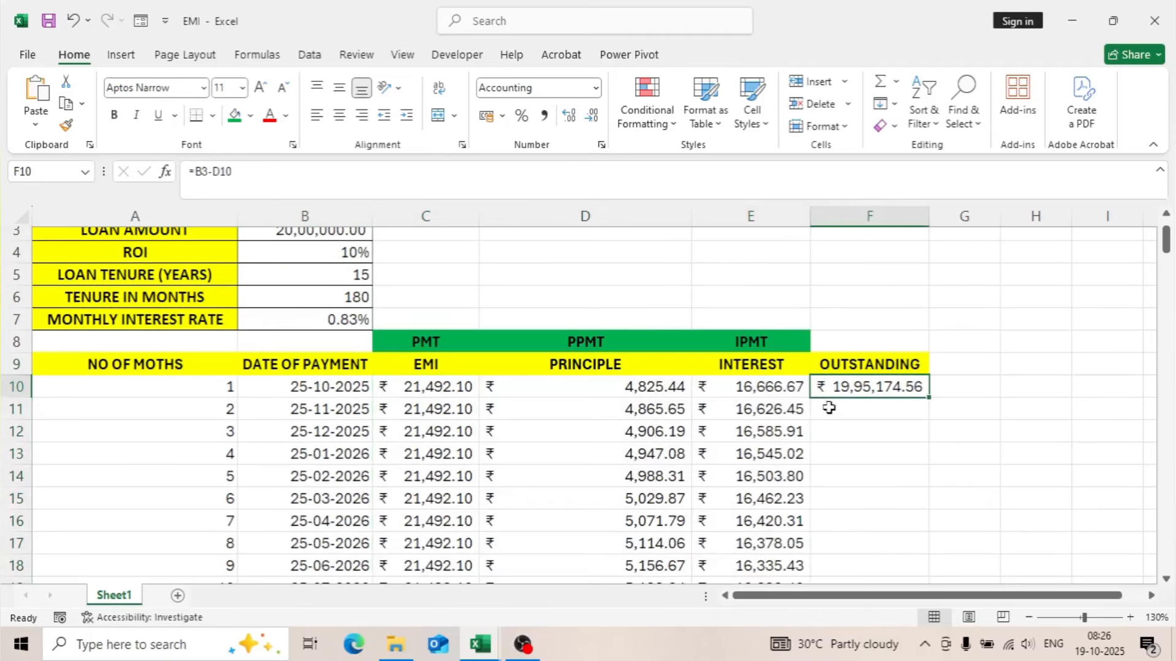
click(889, 407)
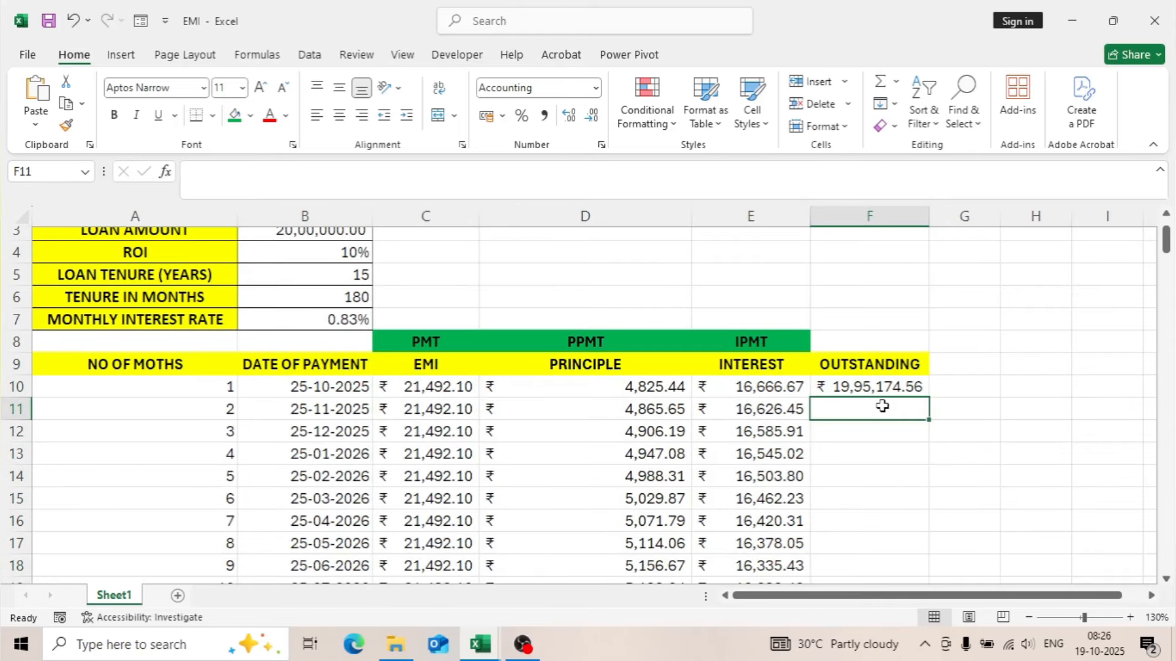
text(=)
scroll(486, 296, up, 1)
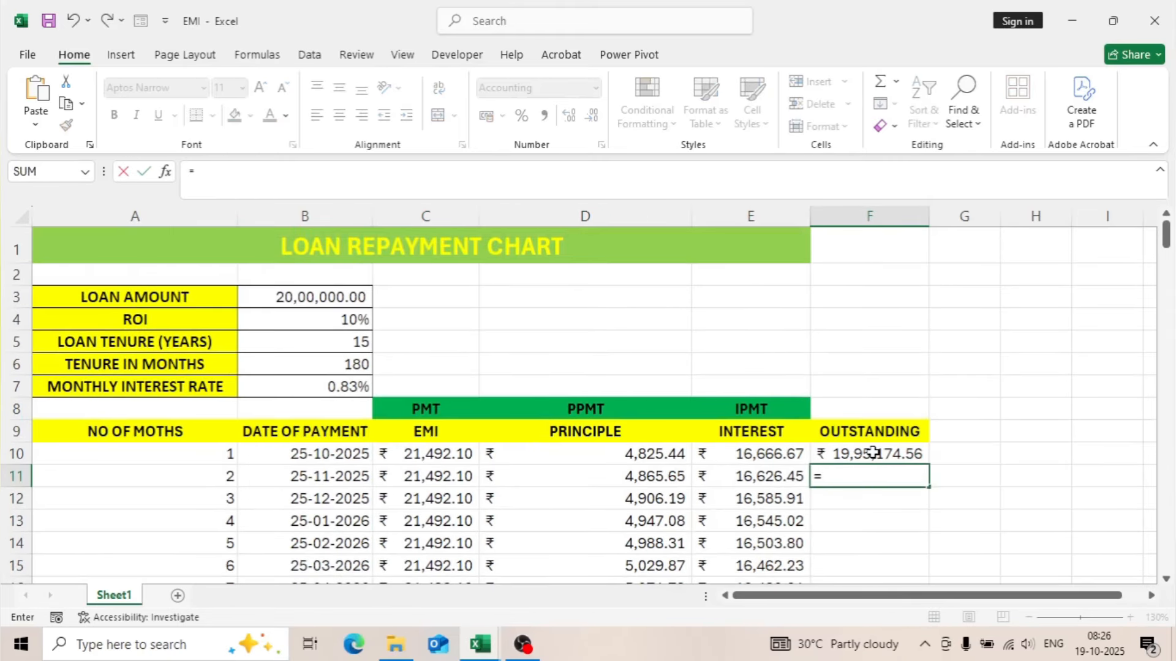
click(873, 453)
text(-)
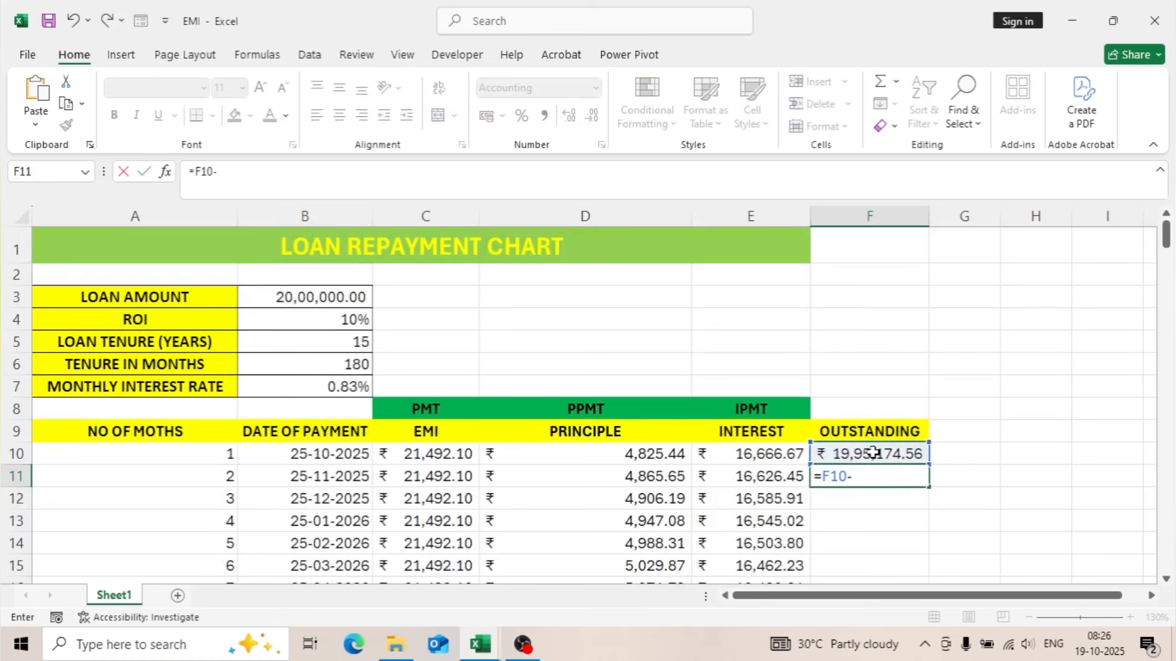
click(637, 475)
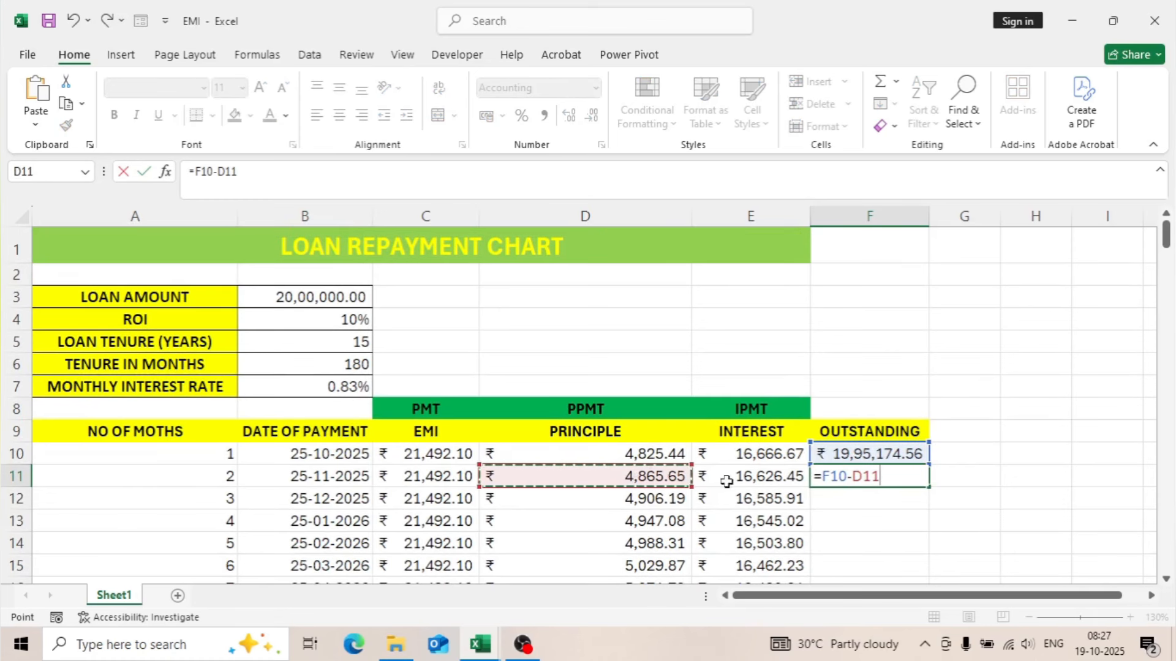
key(Return)
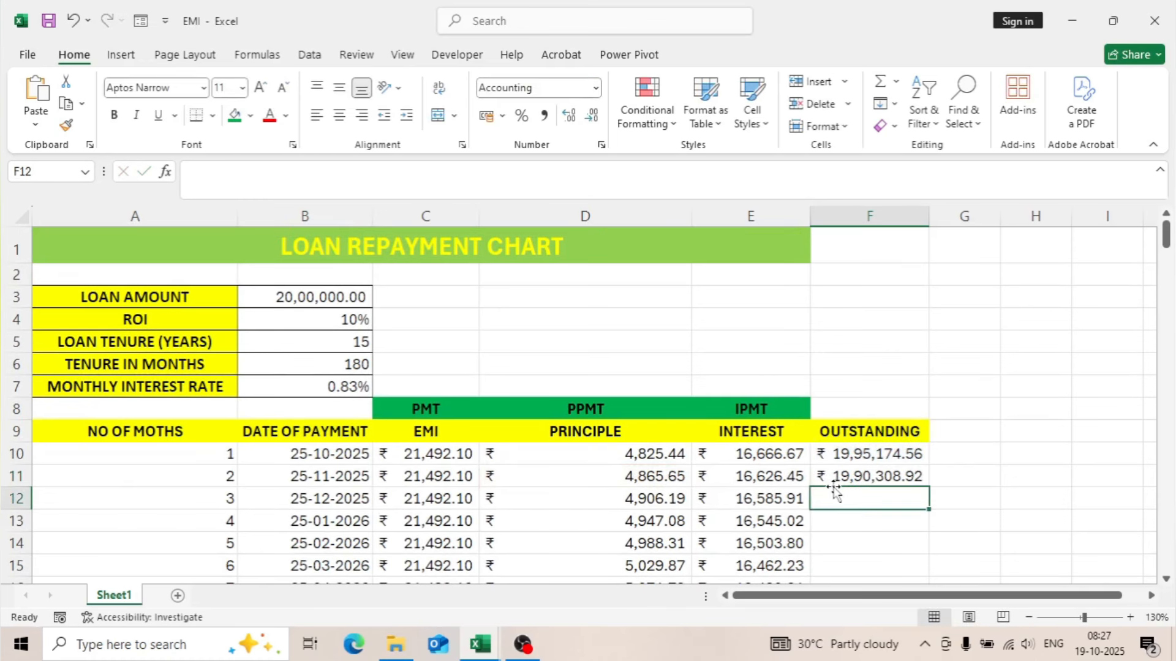
Step: Fill the outstanding balance formula in F11 down to the last payment month
click(881, 478)
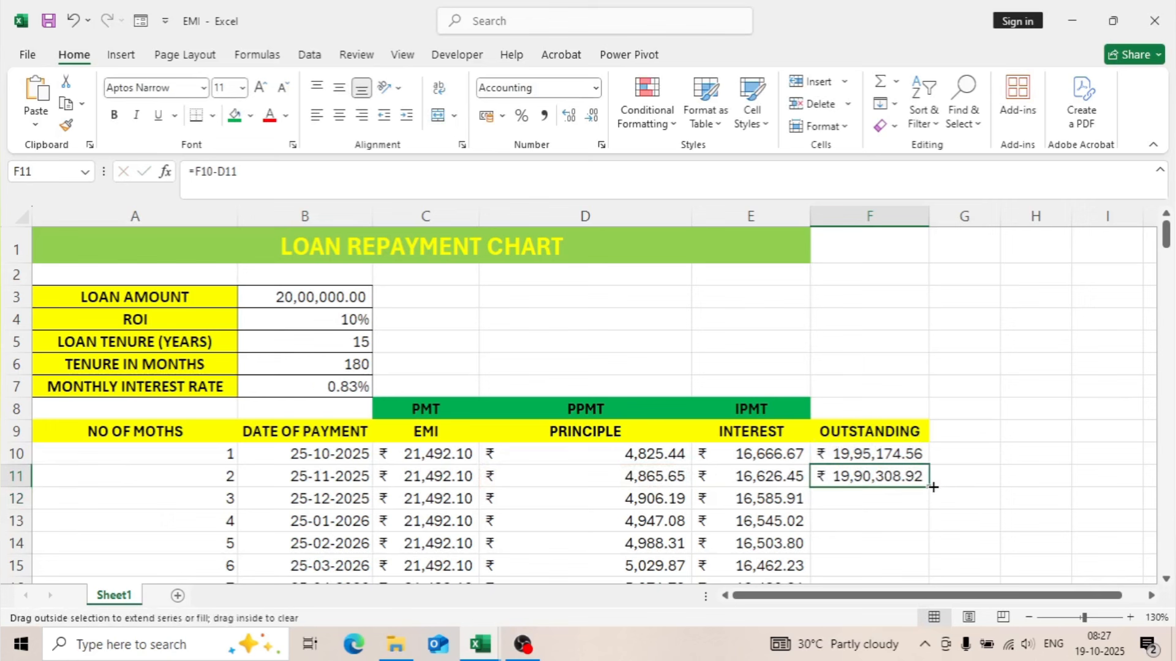
double_click(929, 487)
scroll(913, 481, down, 20)
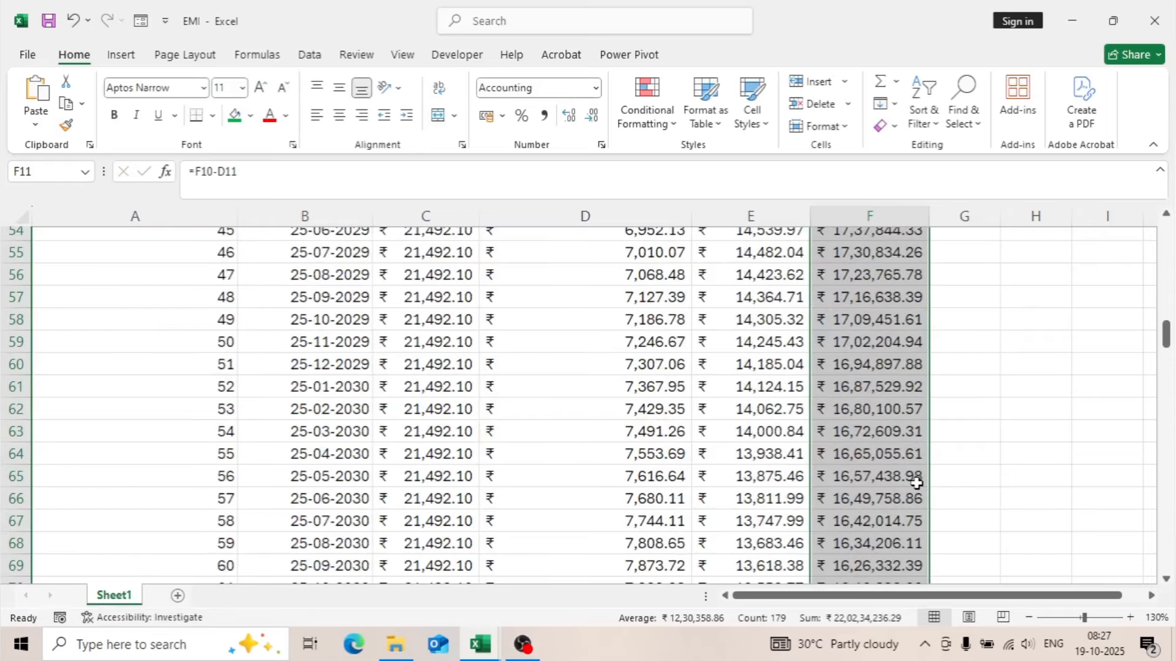
scroll(897, 479, down, 6)
scroll(897, 478, up, 11)
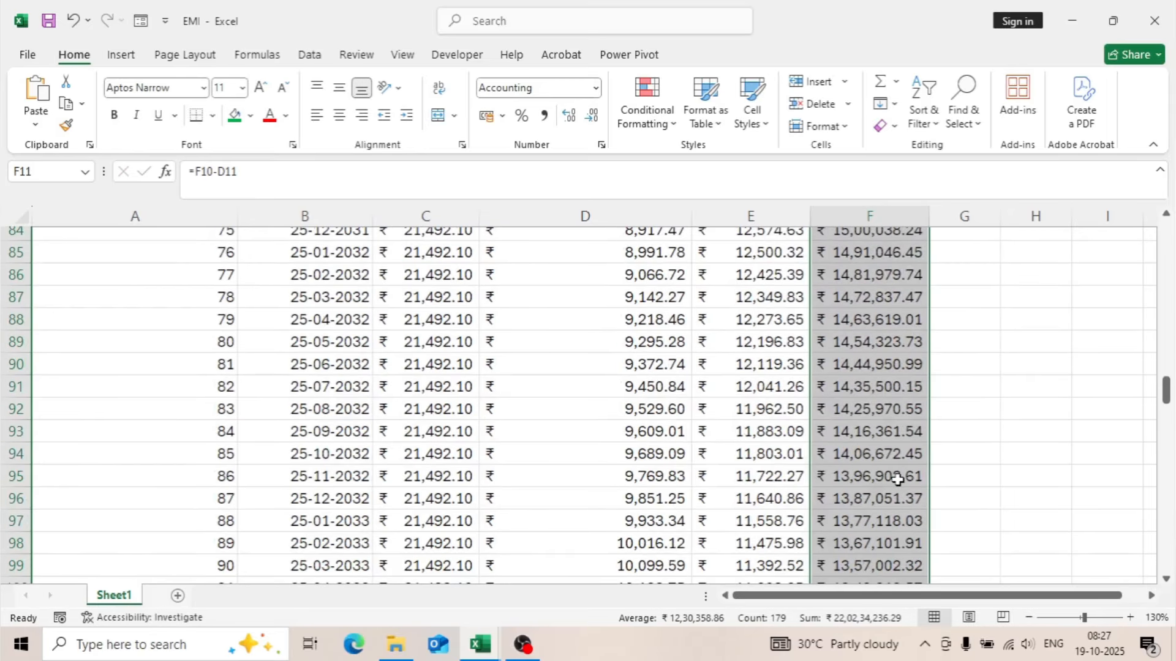
scroll(897, 479, up, 20)
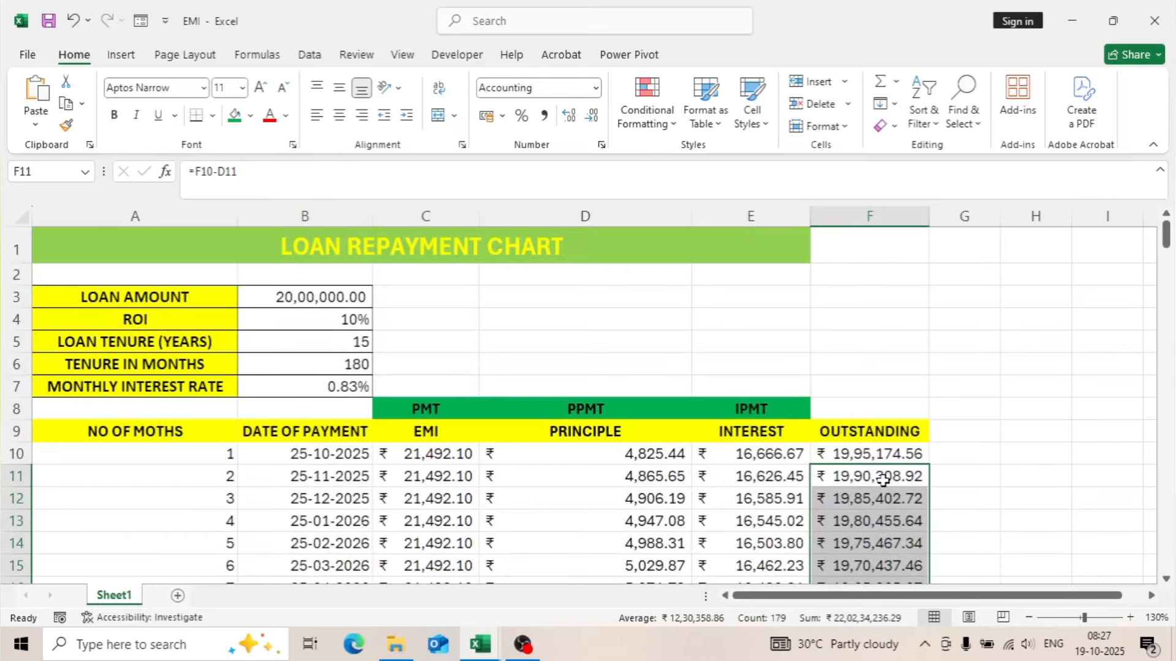
Step: Examine the repayment schedule down to the last month and check the final outstanding balance in F189
click(714, 479)
scroll(713, 480, down, 13)
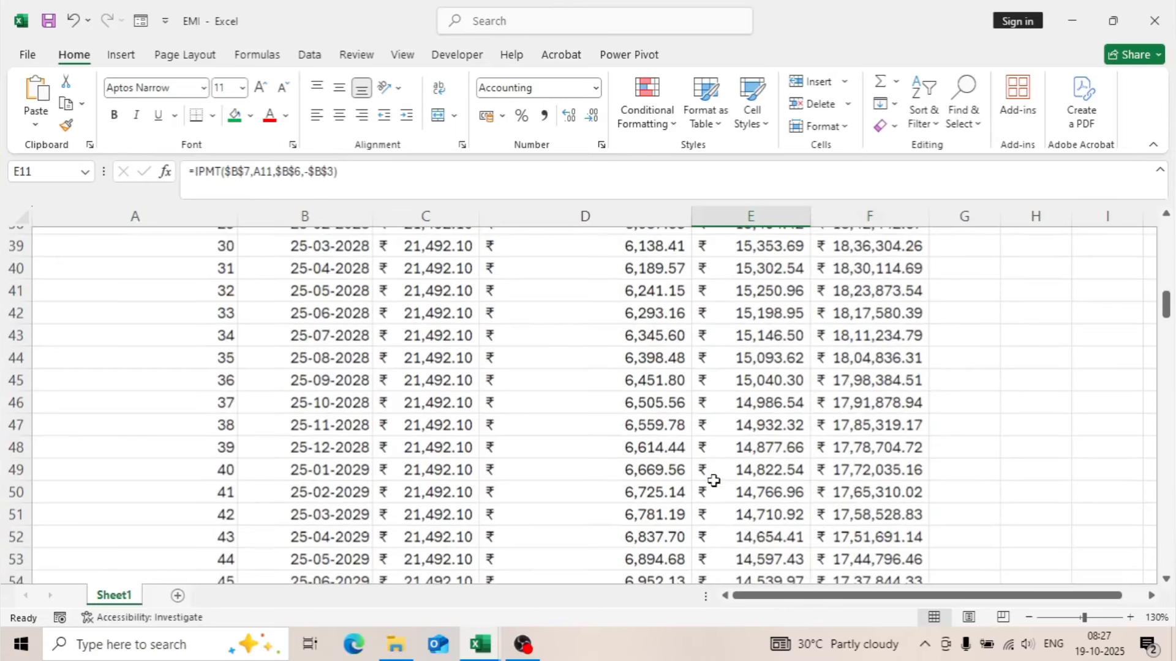
scroll(713, 481, down, 14)
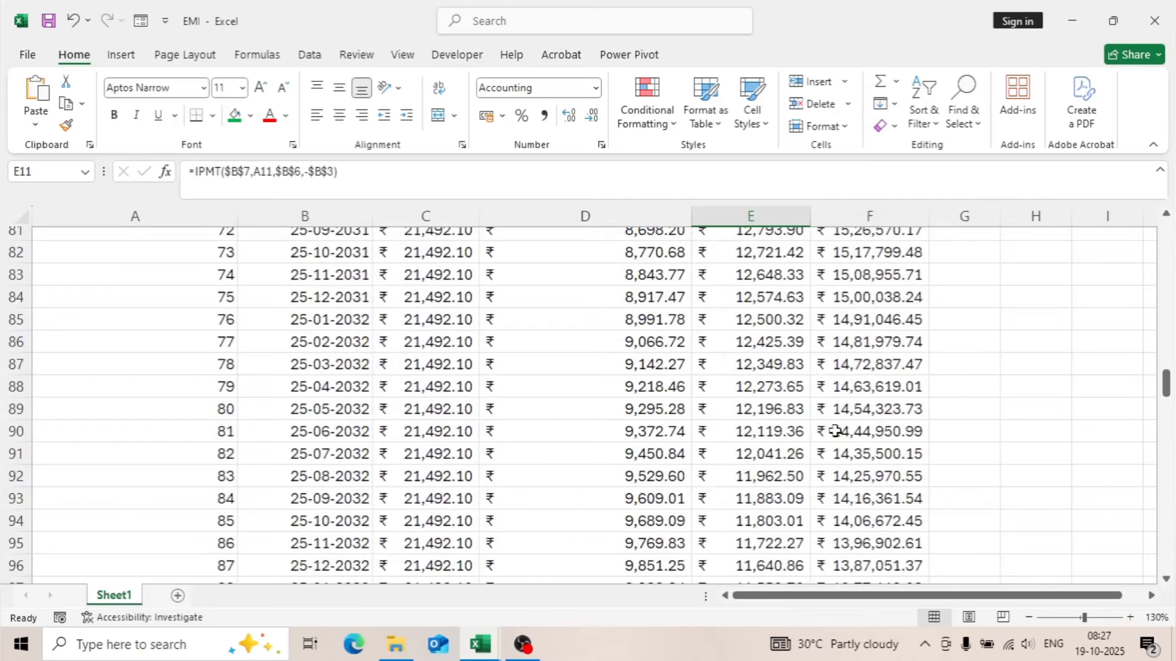
scroll(836, 432, down, 7)
scroll(836, 432, down, 12)
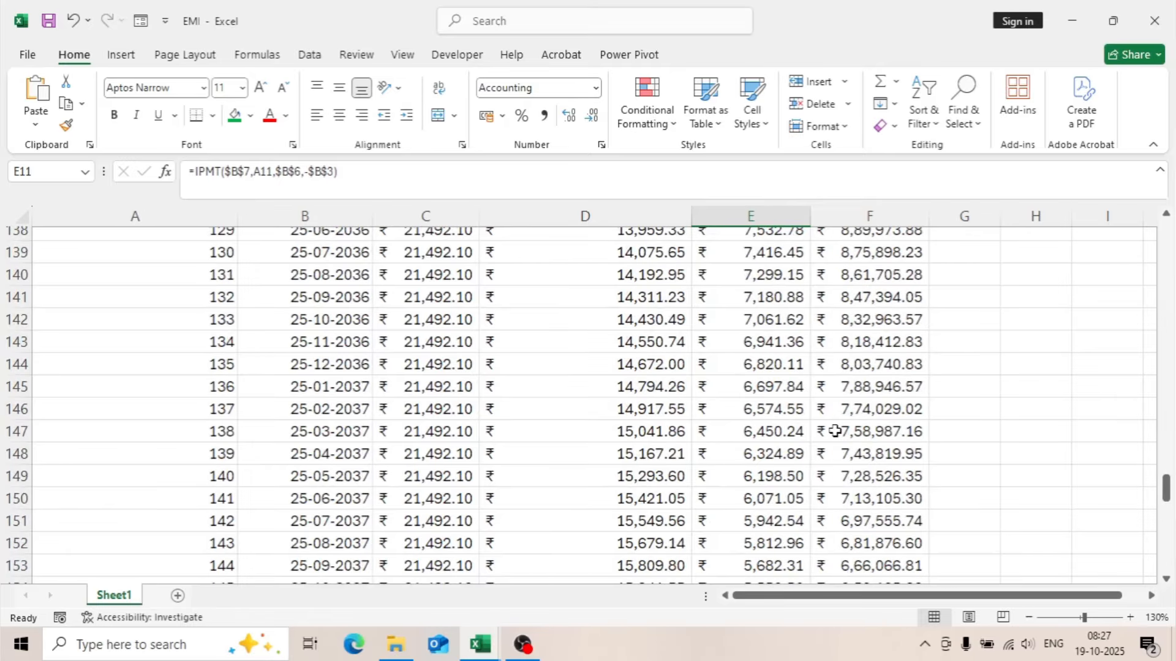
scroll(835, 431, down, 17)
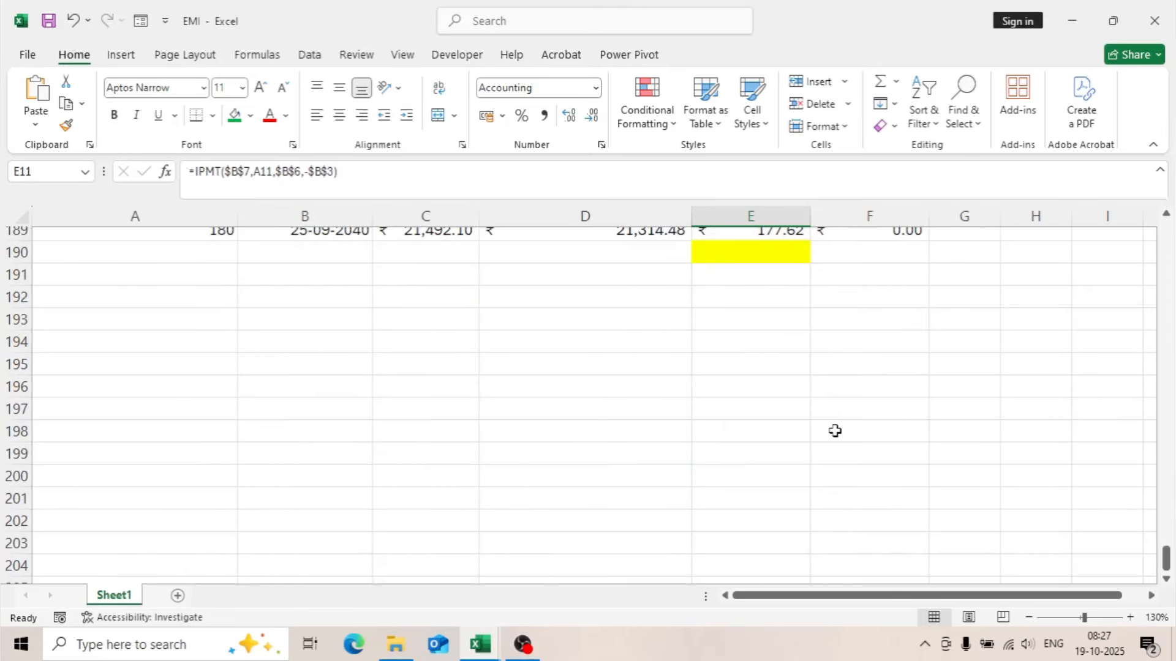
scroll(834, 431, up, 4)
click(886, 498)
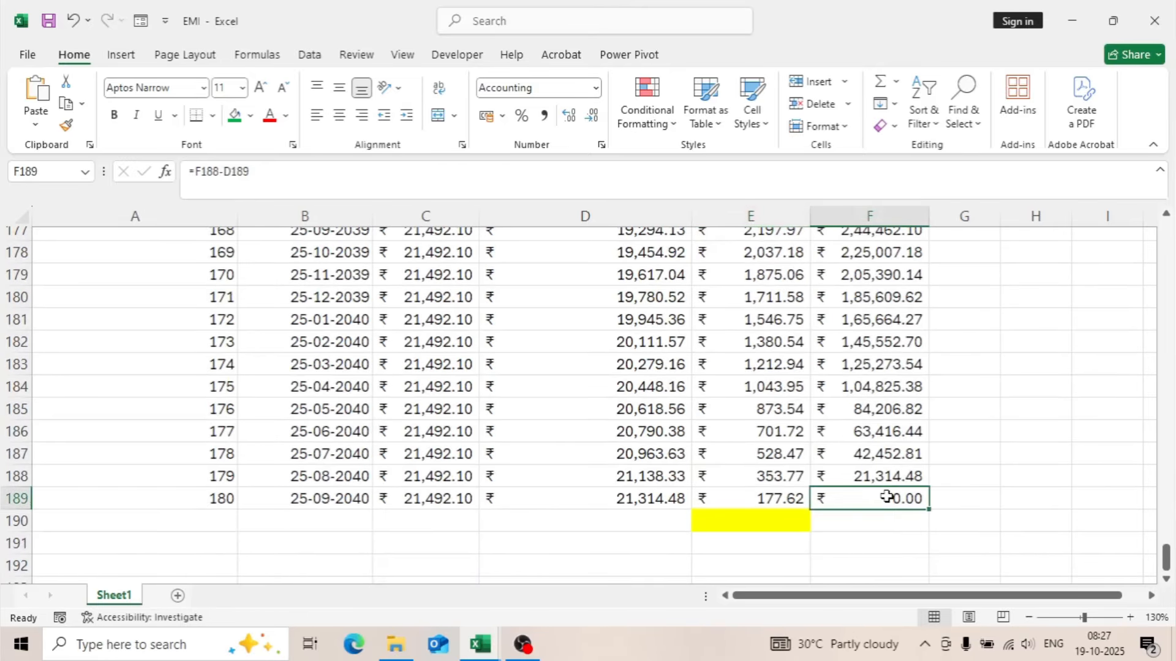
Step: Total the principal column below its last row in D190 with =SUM(D10:D189)
click(669, 519)
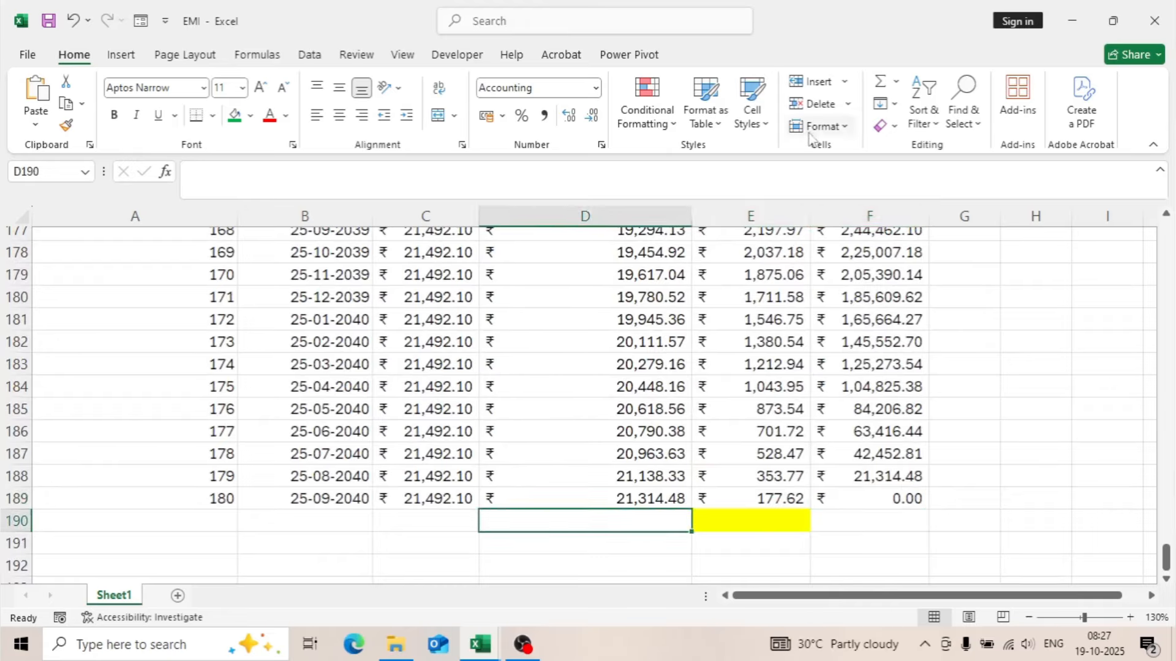
click(880, 82)
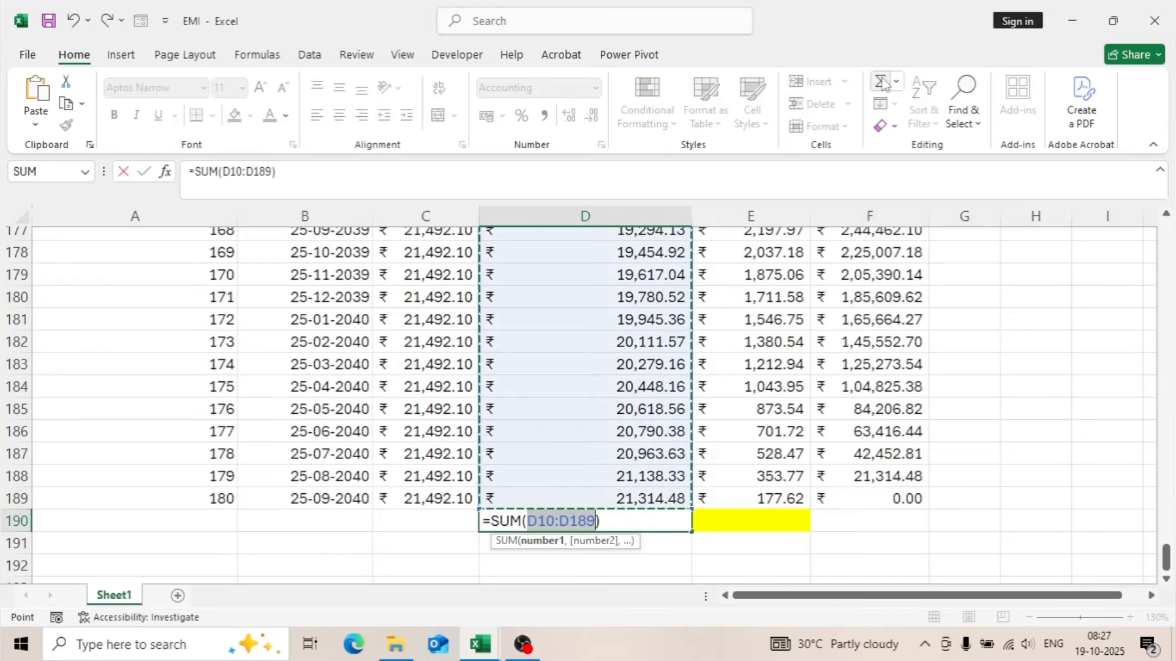
key(Return)
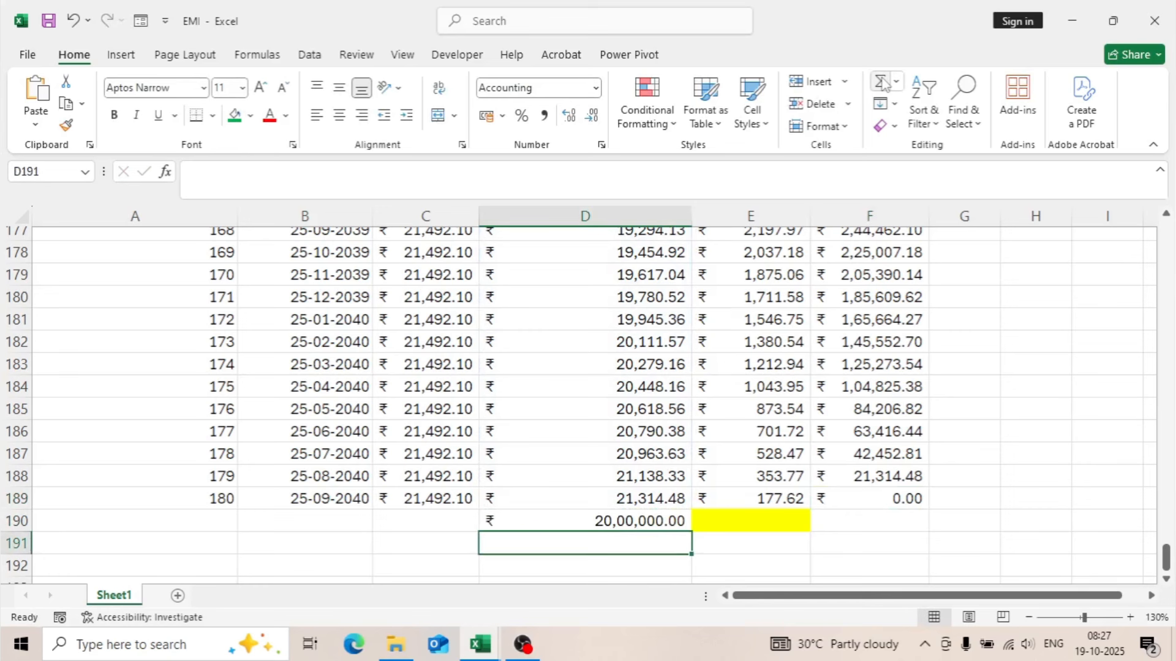
Step: Total the interest column below its last row in E190 with =SUM(E10:E189) and check it against the principal total's formula
click(799, 501)
drag(800, 509, 794, 517)
key(ctrl+z)
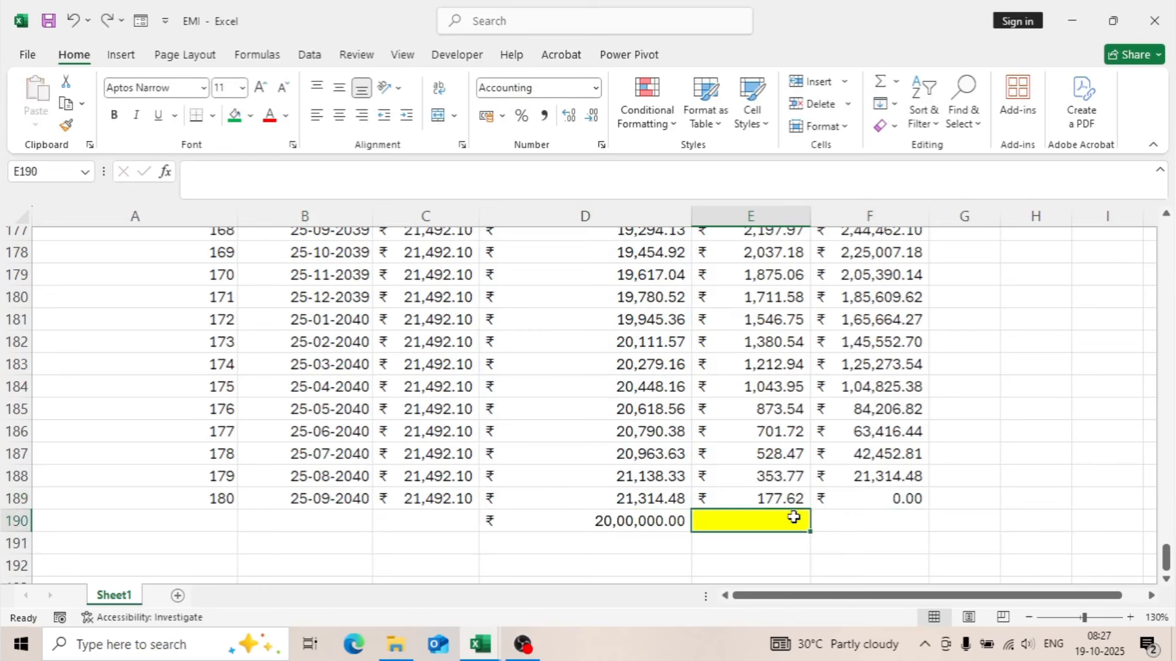
click(888, 89)
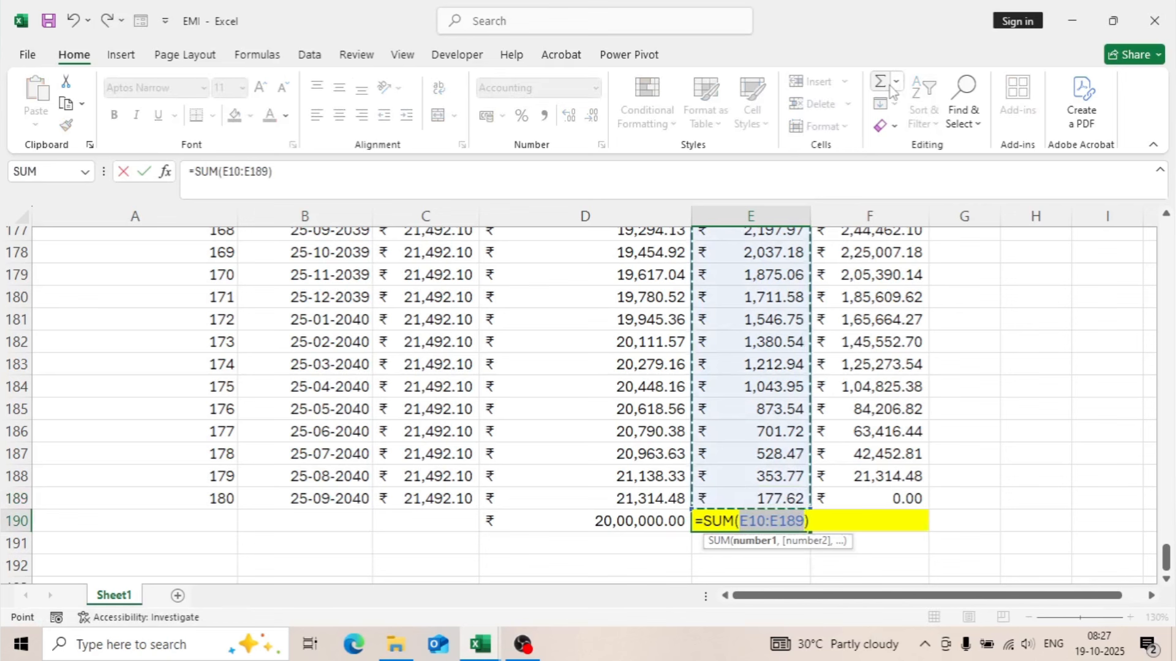
key(Return)
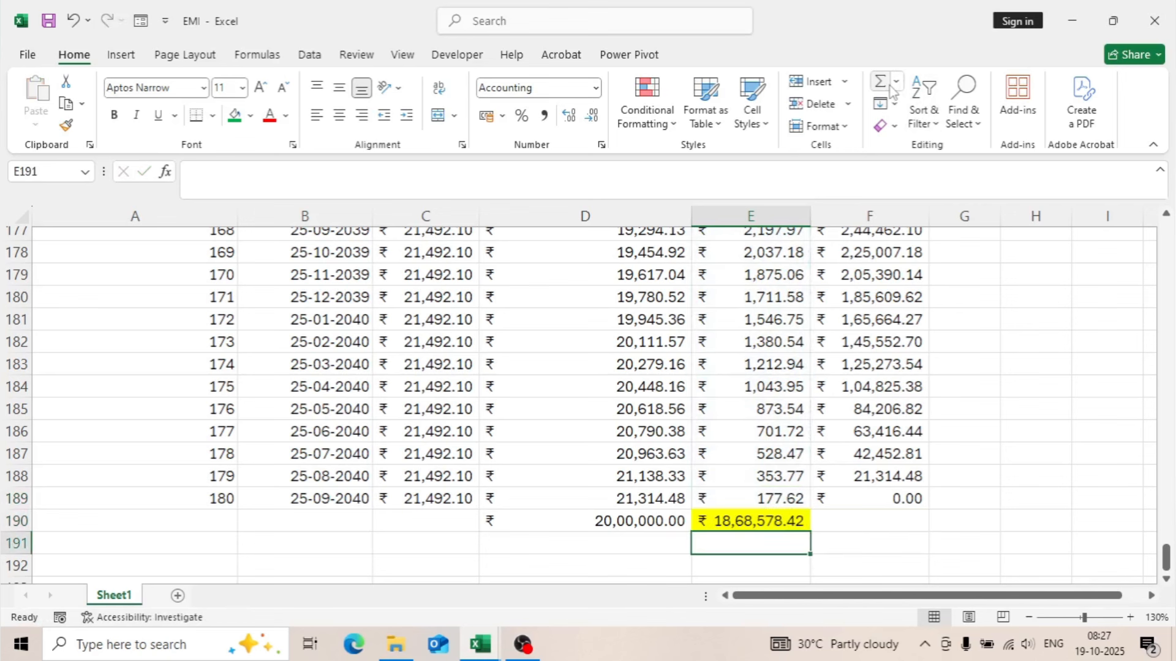
click(795, 517)
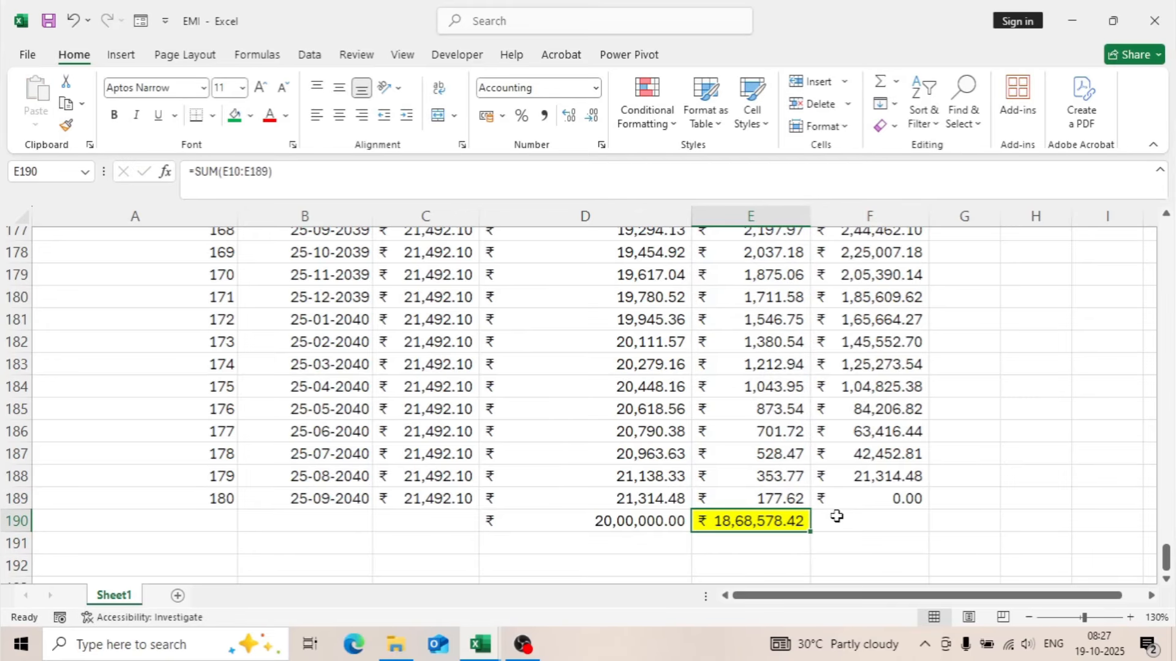
click(657, 522)
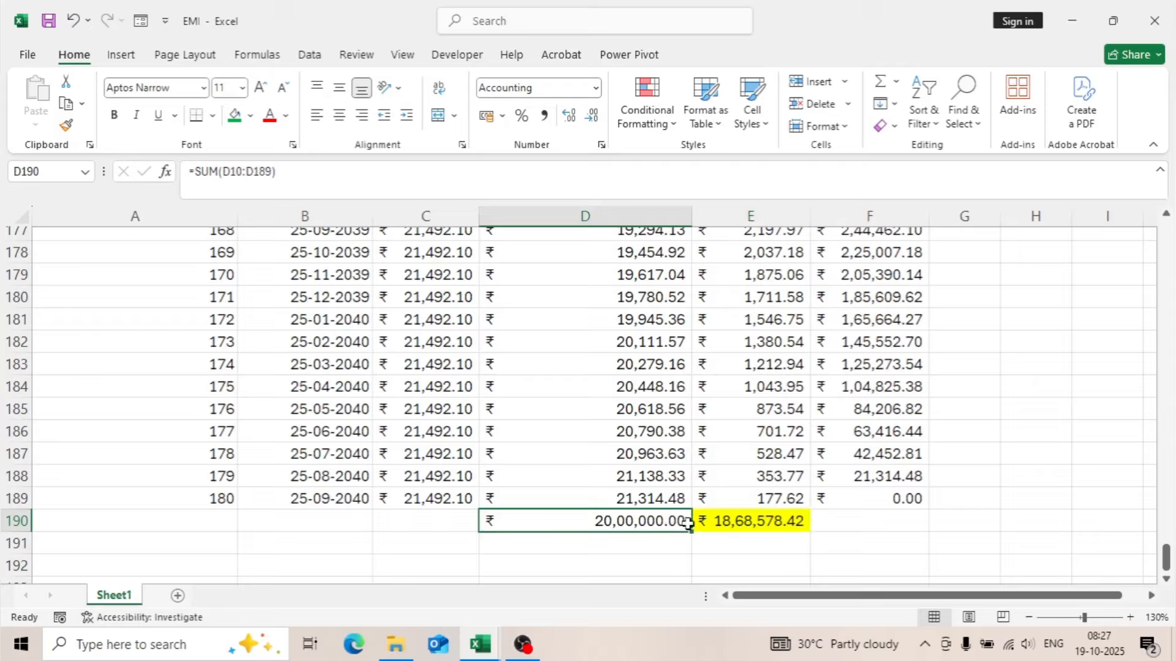
click(726, 523)
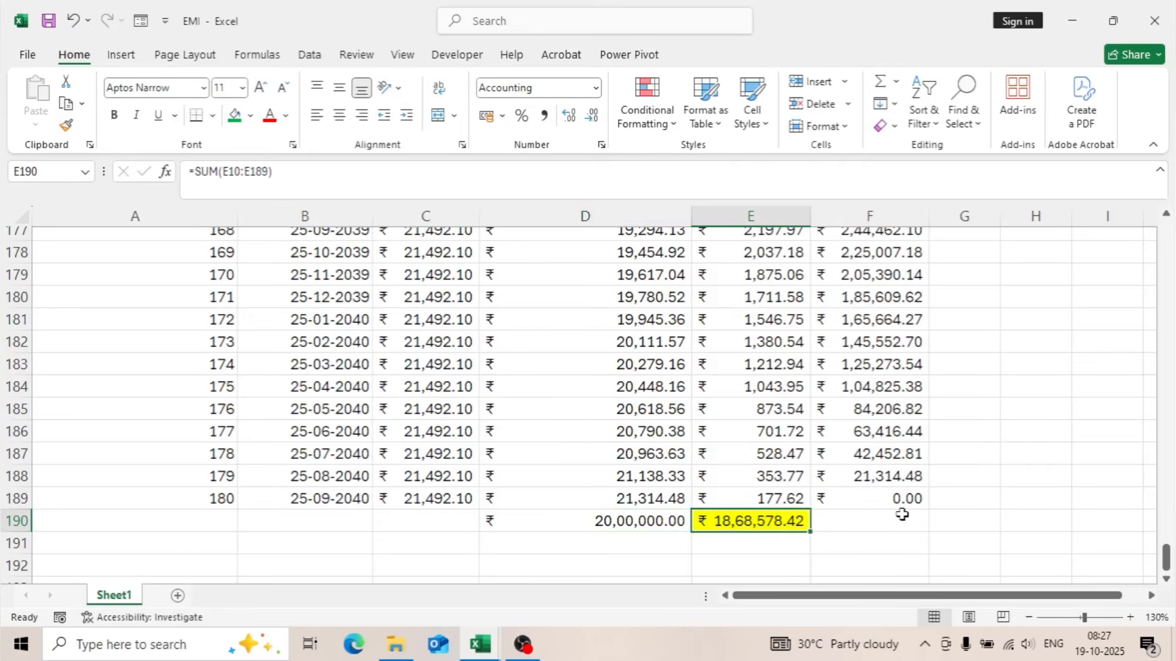
scroll(902, 514, up, 20)
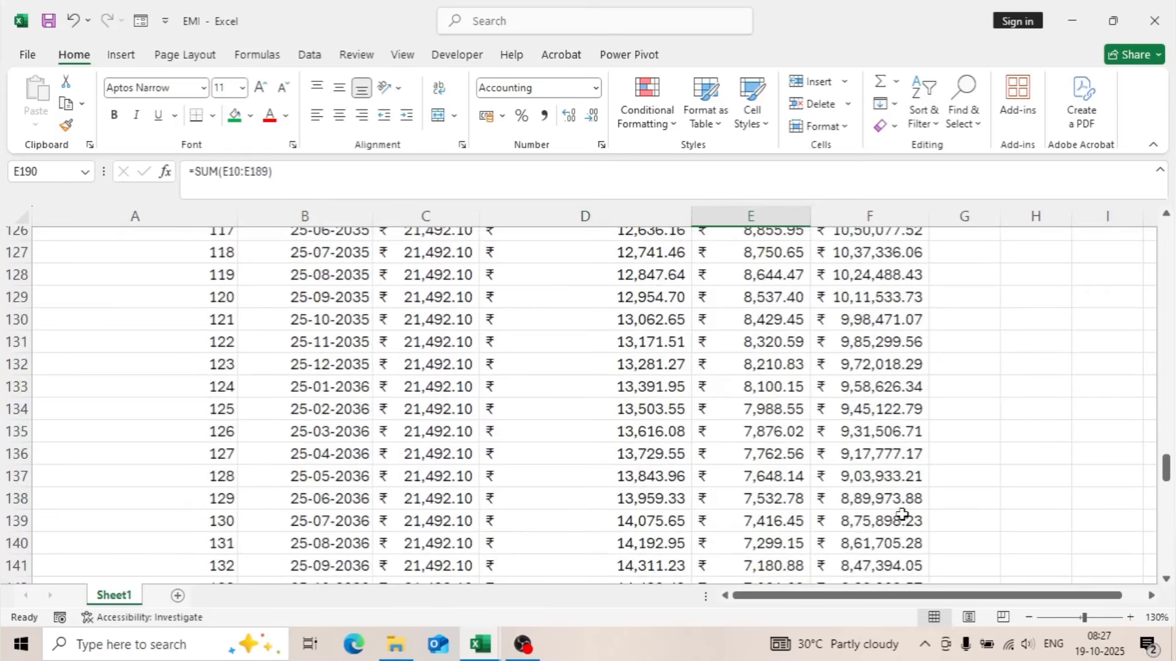
scroll(901, 514, up, 20)
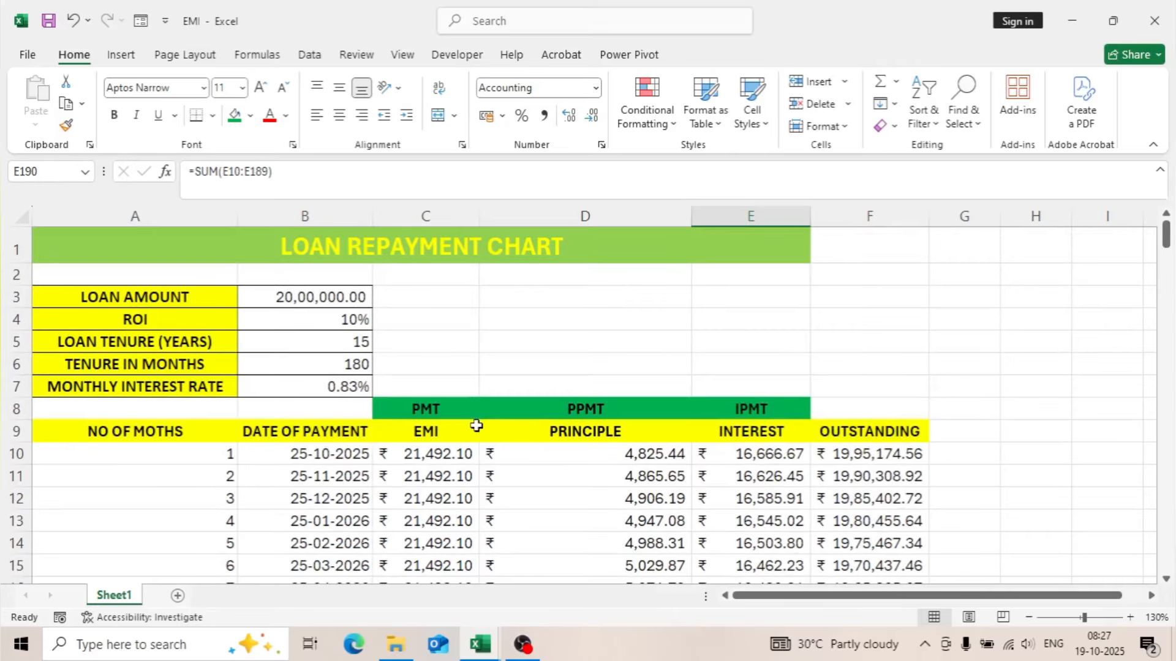
click(296, 363)
text(6)
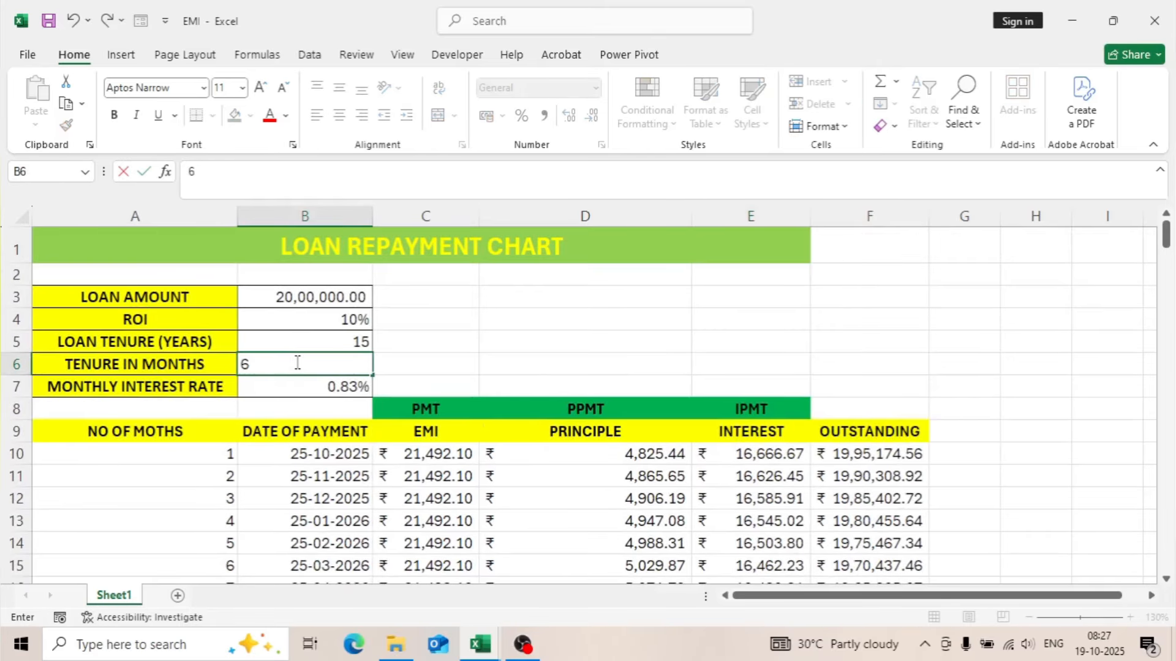
key(BackSpace)
key(ctrl+z)
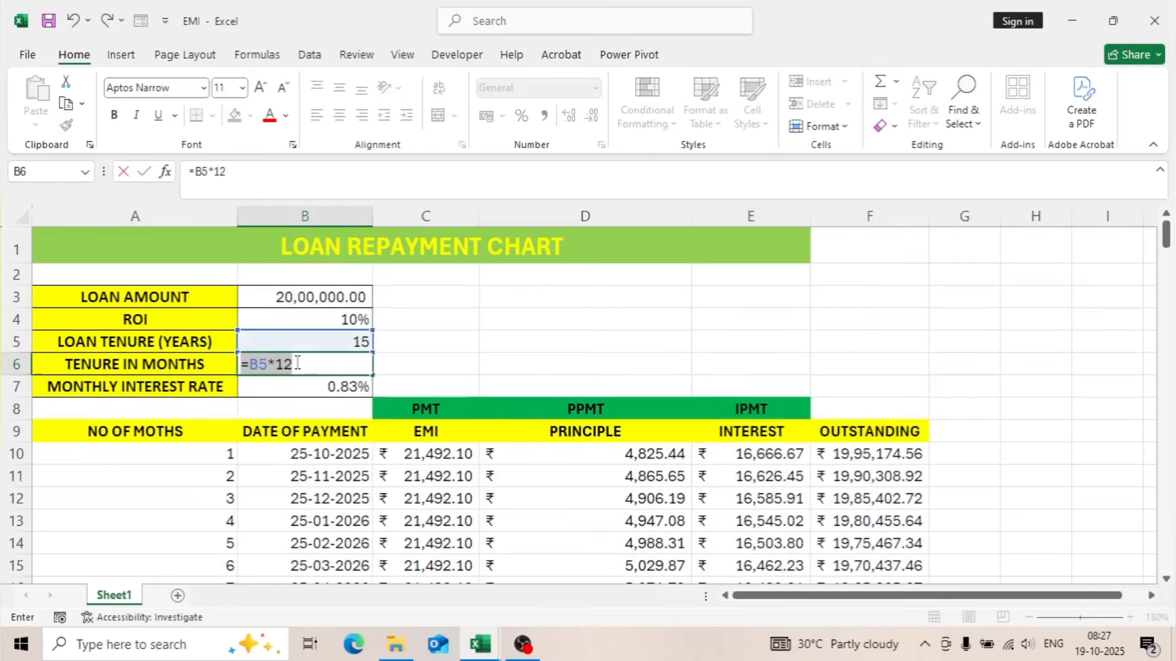
key(Return)
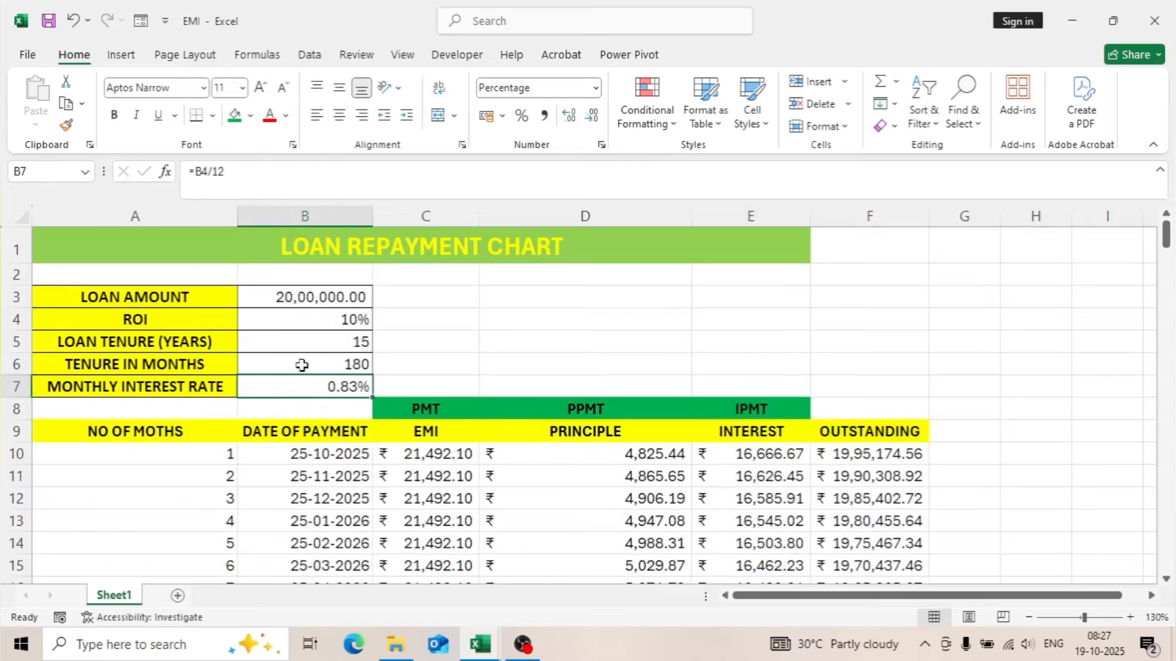
Step: Try a loan tenure of 10 years in B5
click(329, 341)
text(10)
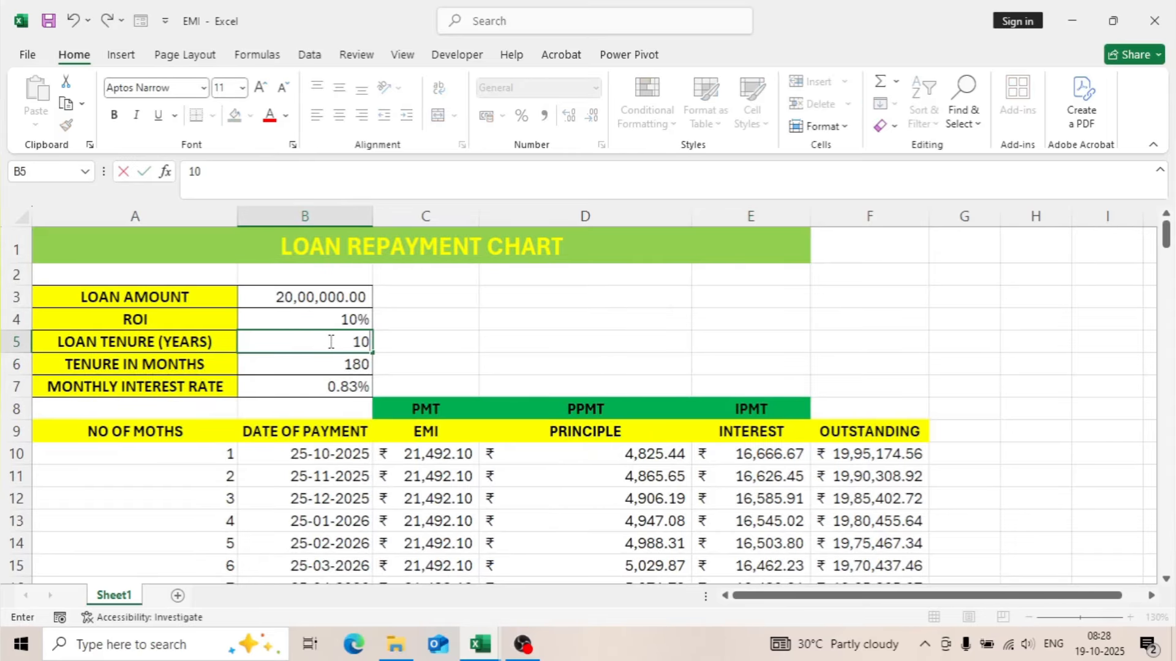
key(Return)
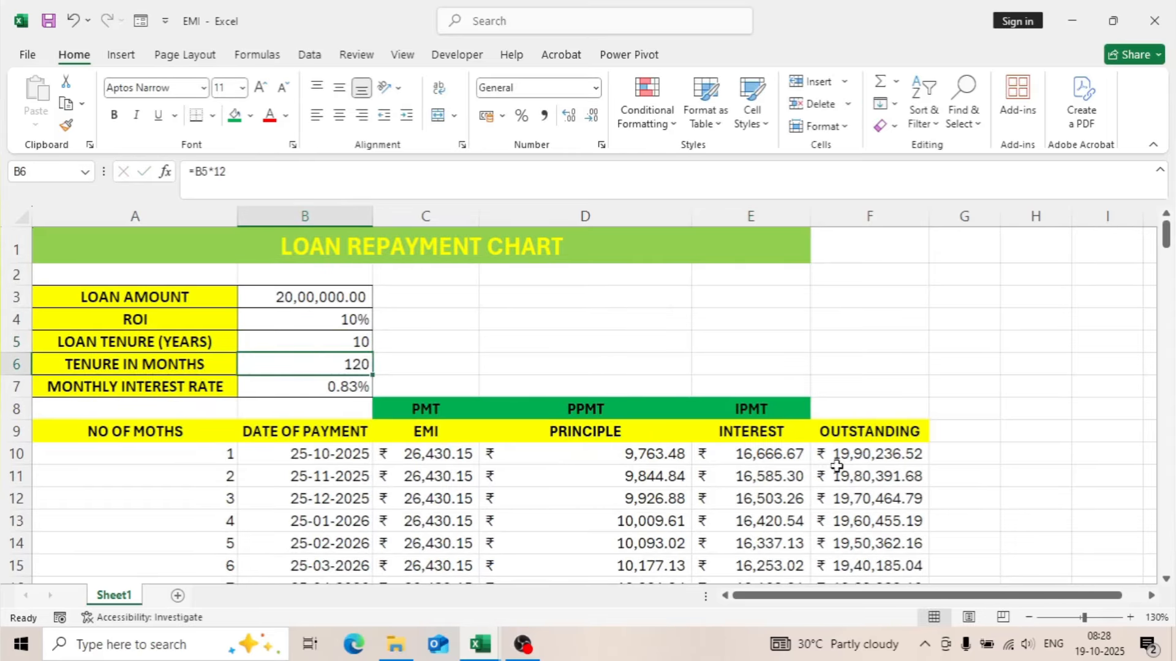
Step: Examine the recalculated repayment schedule through the final month of the shorter tenure and the rows beyond it
scroll(837, 465, down, 1)
scroll(788, 460, up, 1)
scroll(734, 455, down, 2)
scroll(465, 374, down, 20)
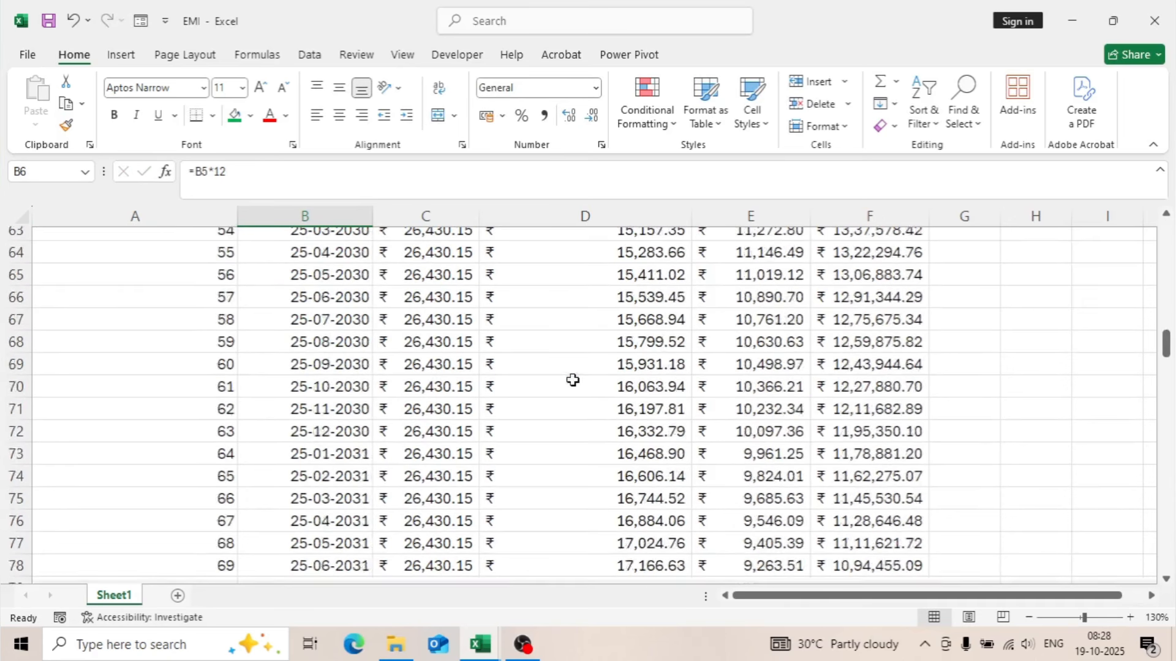
scroll(589, 401, down, 8)
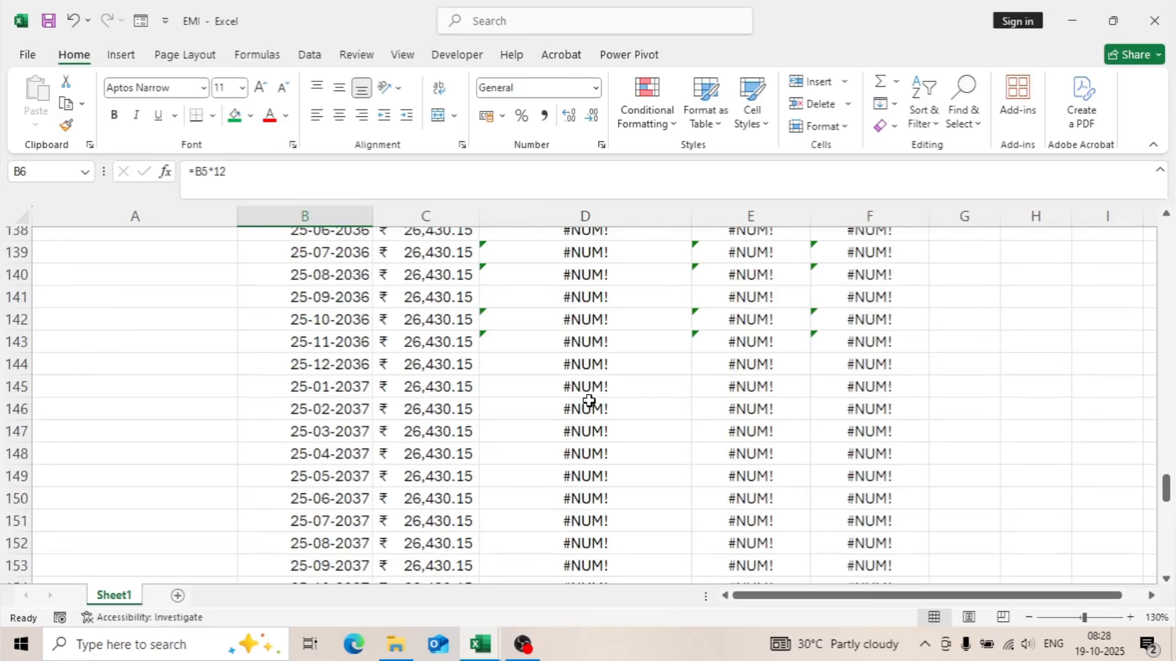
scroll(588, 398, up, 9)
scroll(647, 465, down, 1)
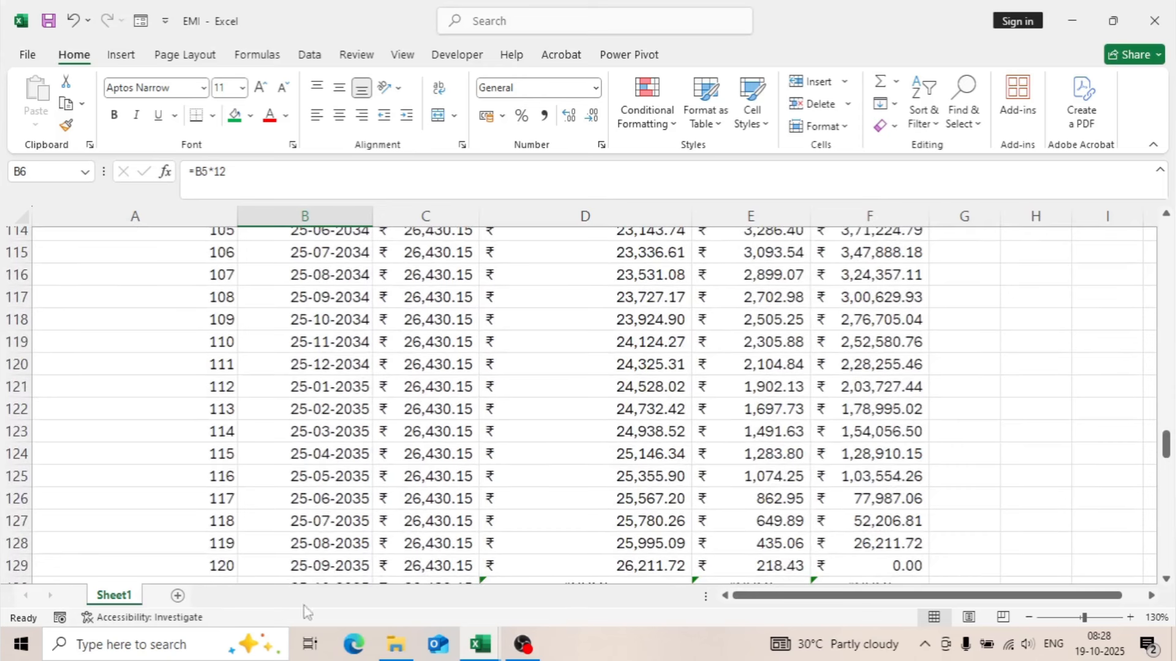
scroll(658, 466, up, 11)
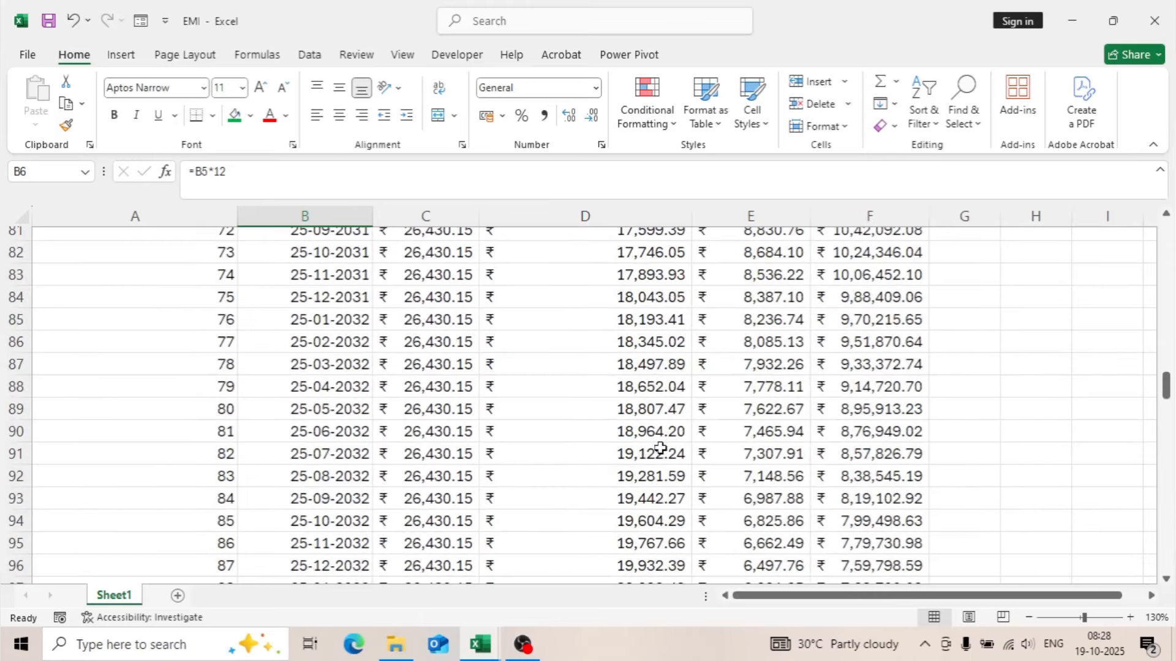
scroll(660, 450, down, 2)
scroll(660, 447, up, 20)
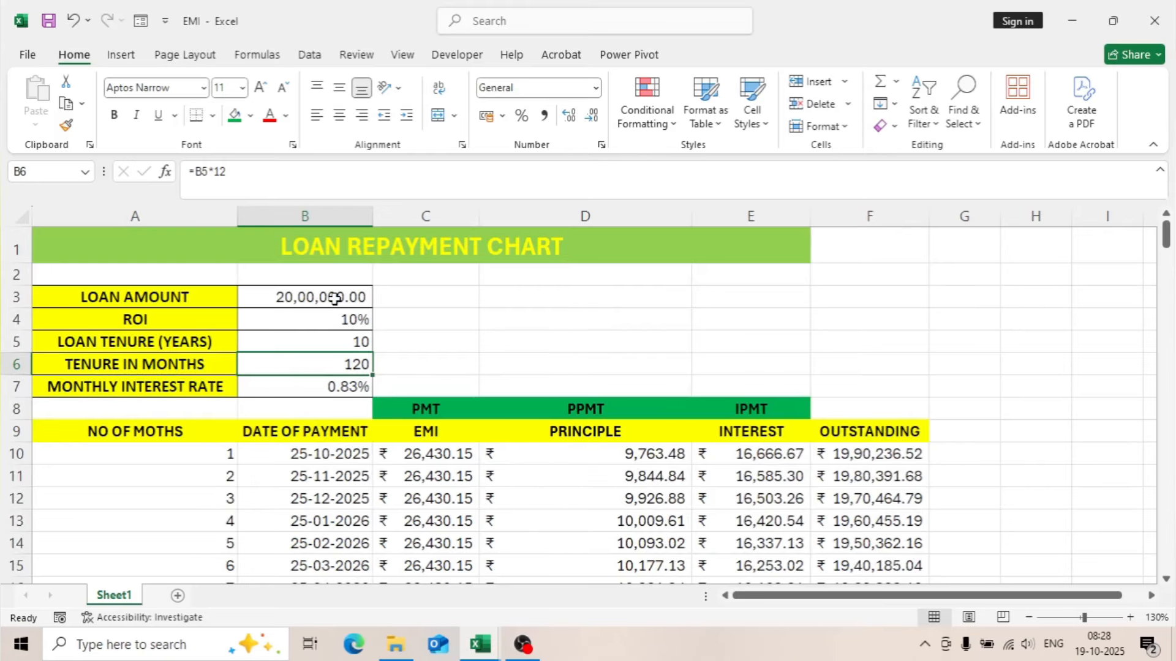
Step: Undo the last loan tenure change and look over the restored schedule
click(559, 382)
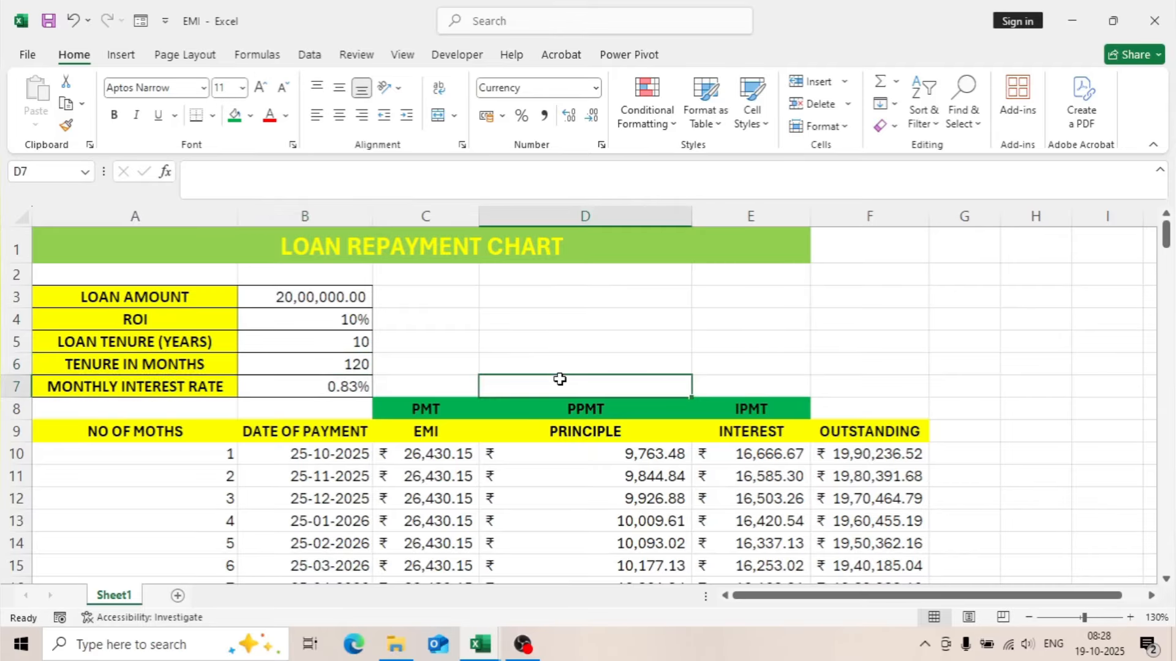
key(ctrl+z)
scroll(559, 382, down, 19)
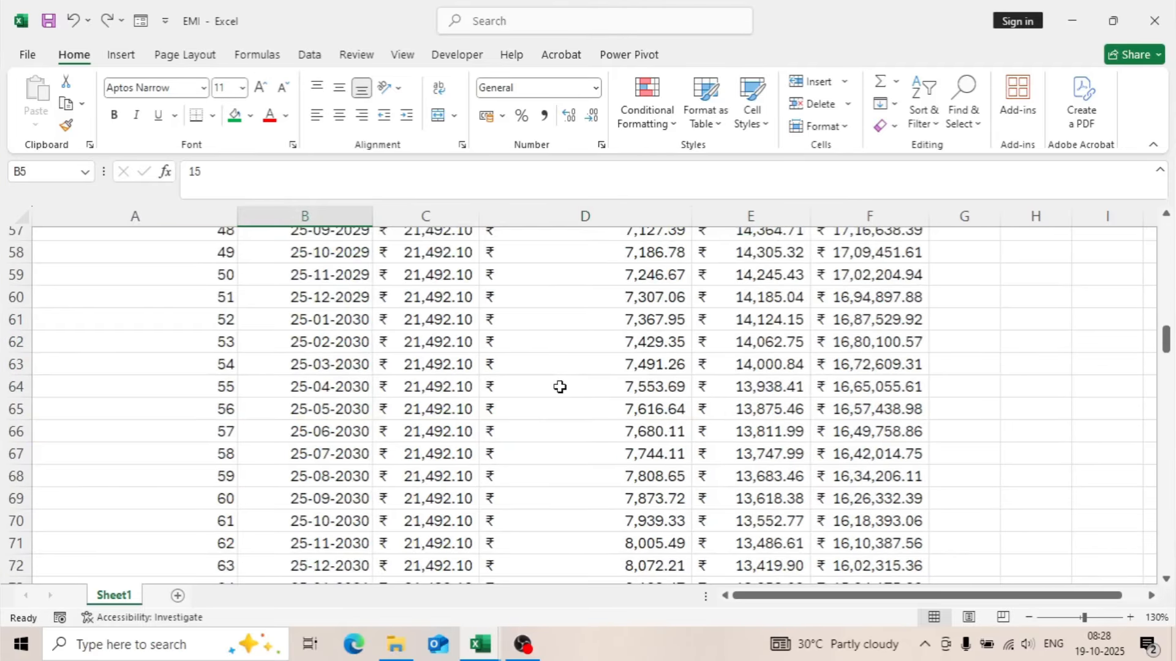
scroll(559, 387, up, 19)
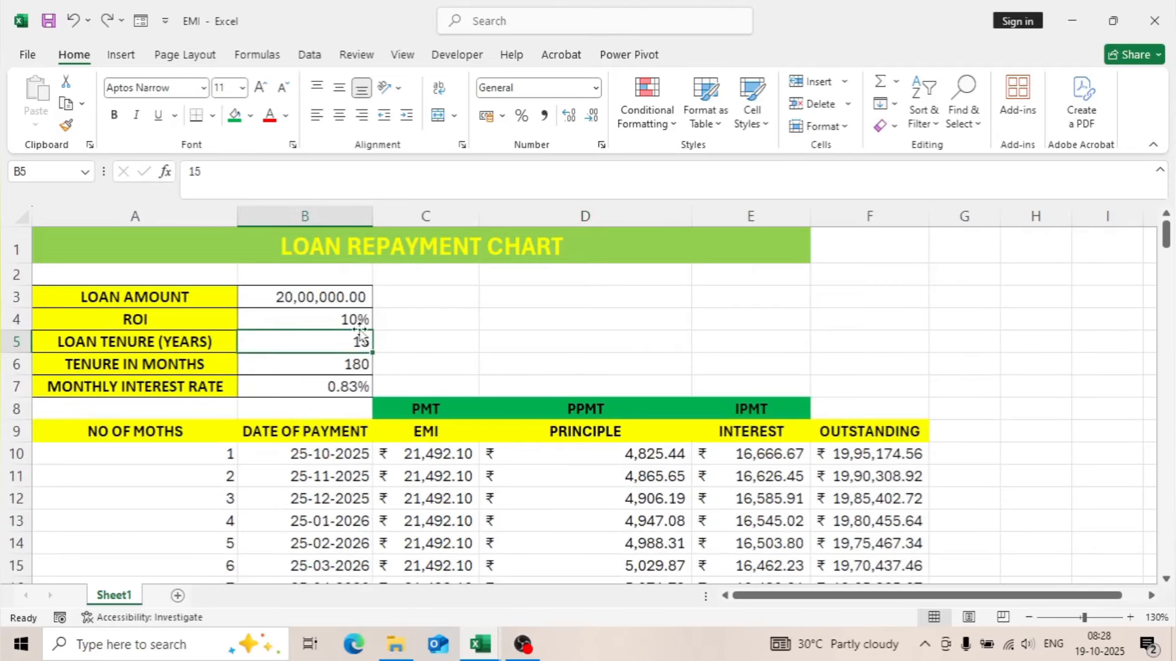
Step: Set the loan amount in B3 to 1500000
click(319, 298)
text(1500000)
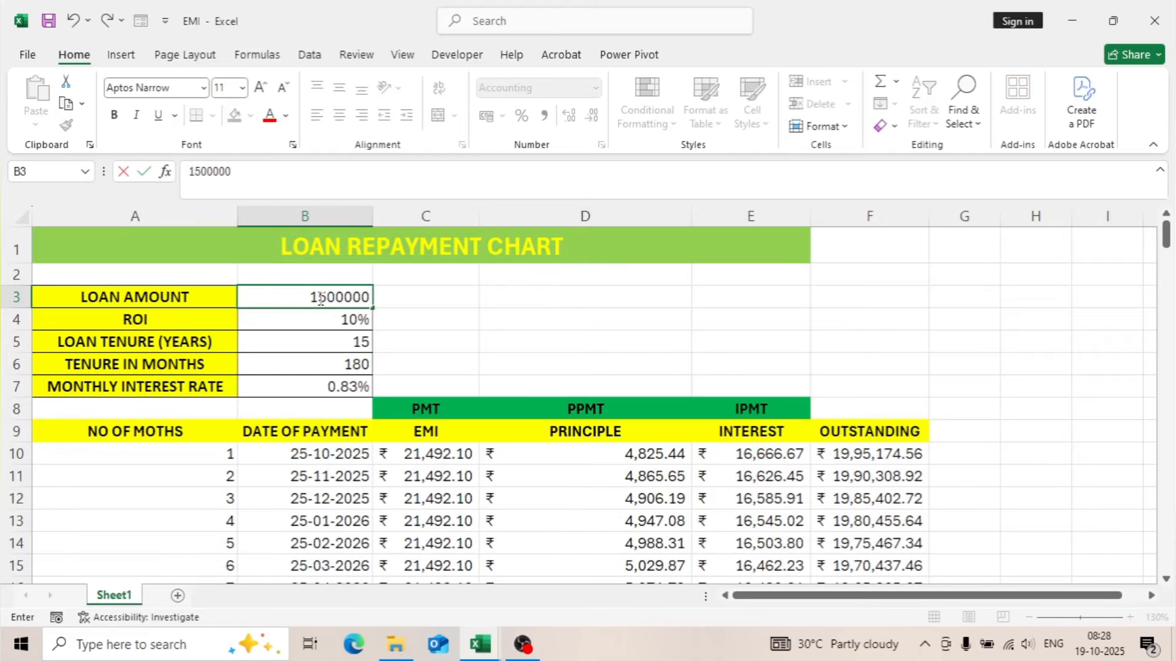
key(Return)
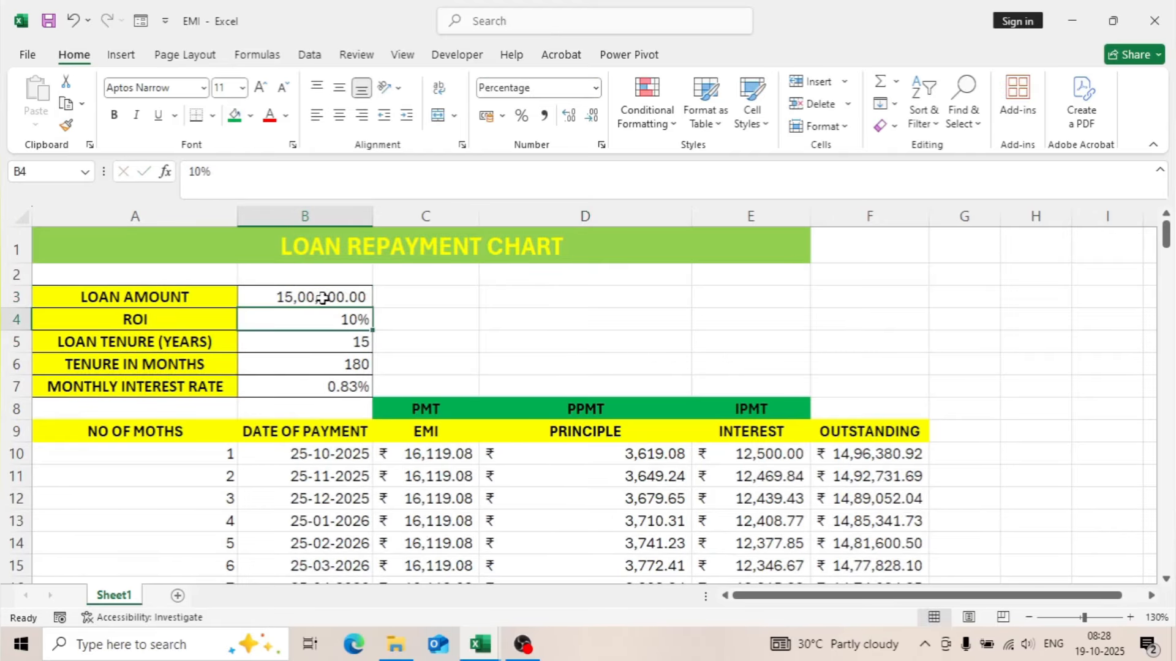
Step: Check the recalculated schedule down to the principal and interest totals in row 190
scroll(593, 451, down, 8)
scroll(685, 483, down, 20)
scroll(685, 483, down, 19)
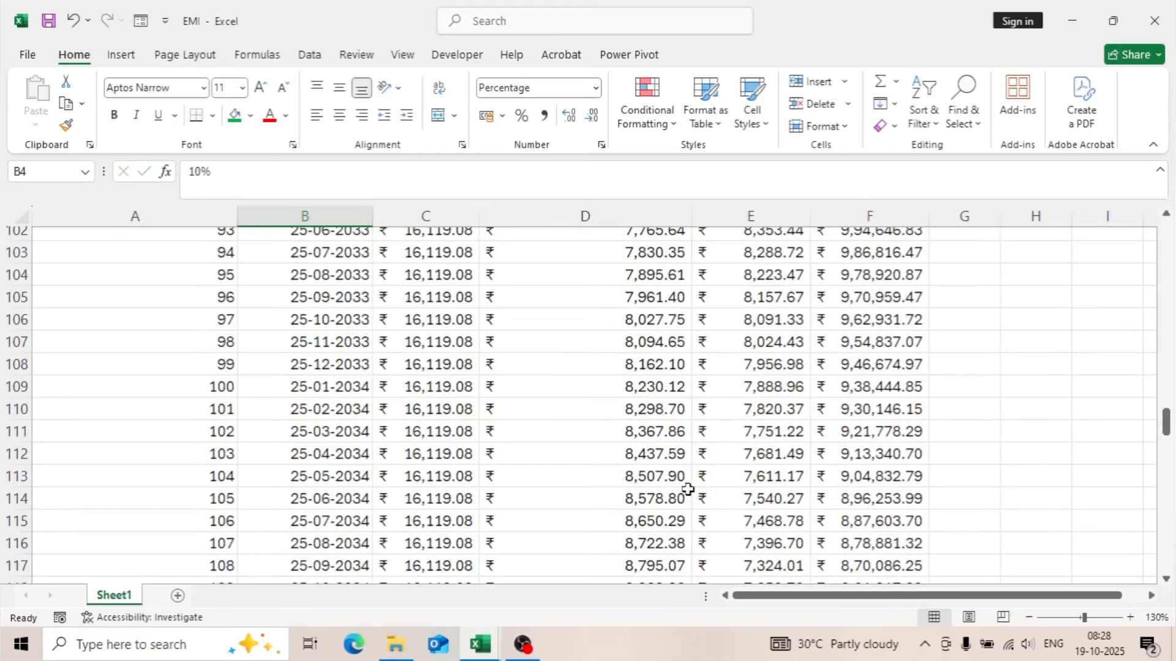
scroll(687, 488, down, 12)
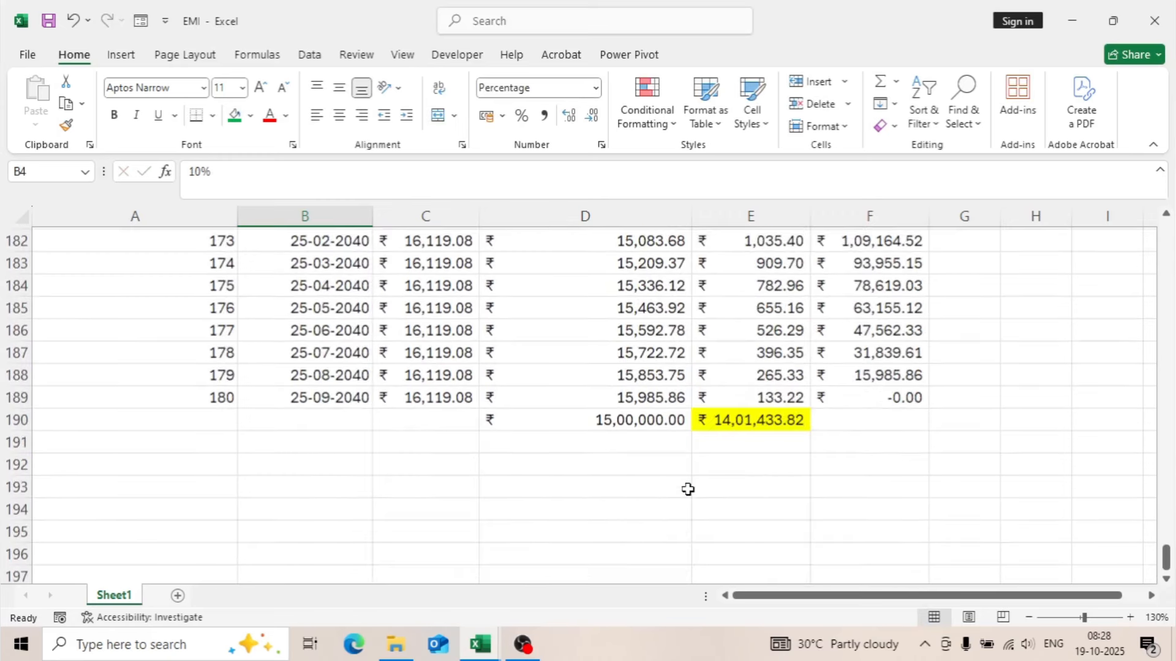
scroll(687, 489, up, 9)
scroll(687, 489, up, 20)
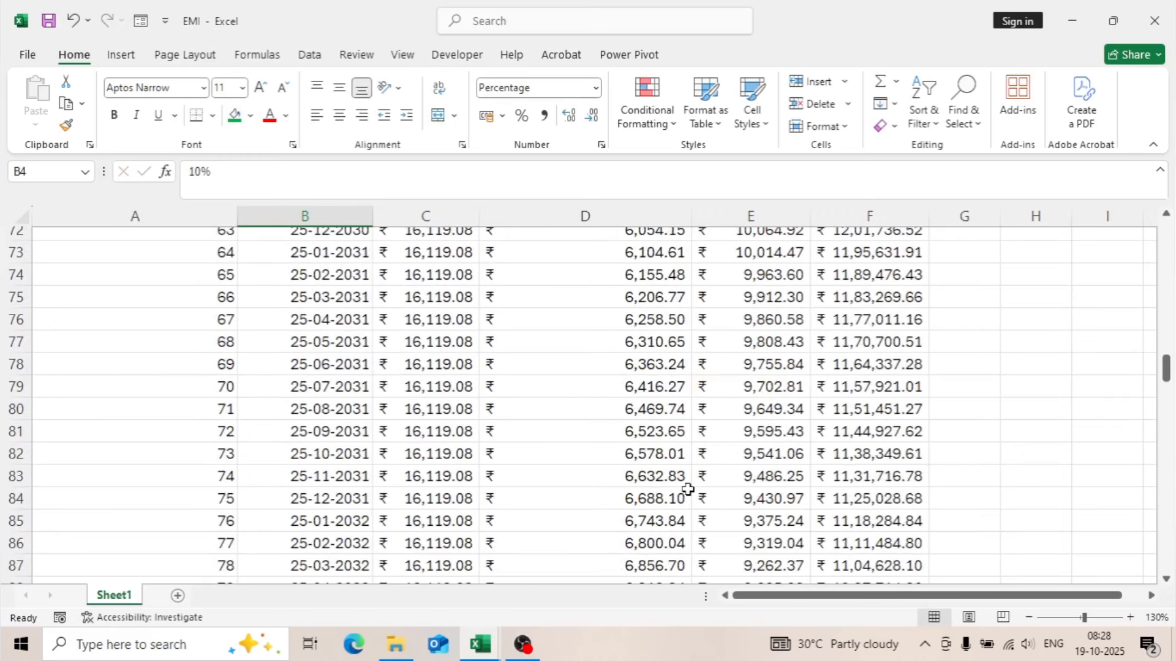
scroll(686, 489, up, 20)
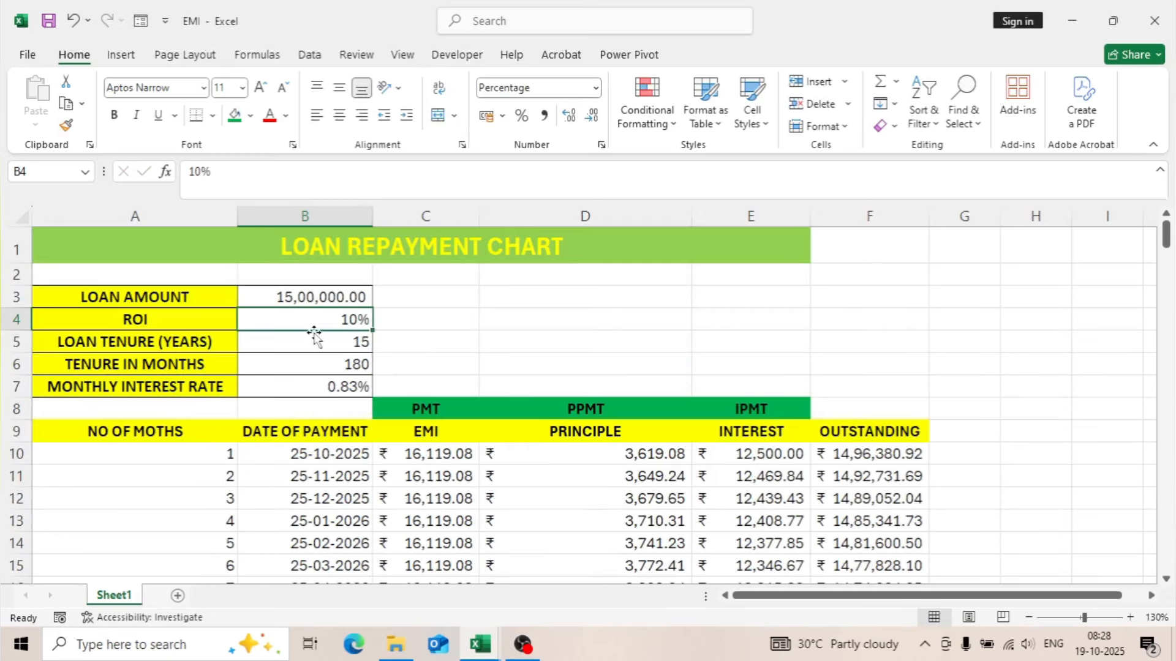
Step: Set the annual rate of interest in B4 to 12%
text(12)
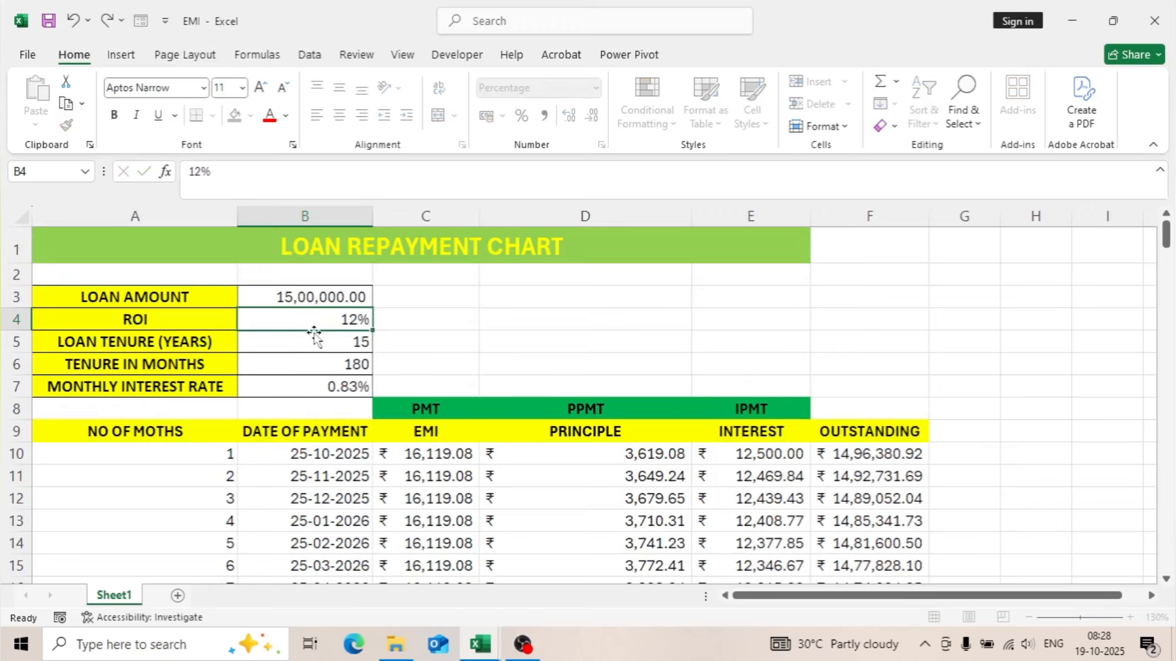
key(Return)
scroll(420, 399, down, 1)
scroll(420, 376, up, 1)
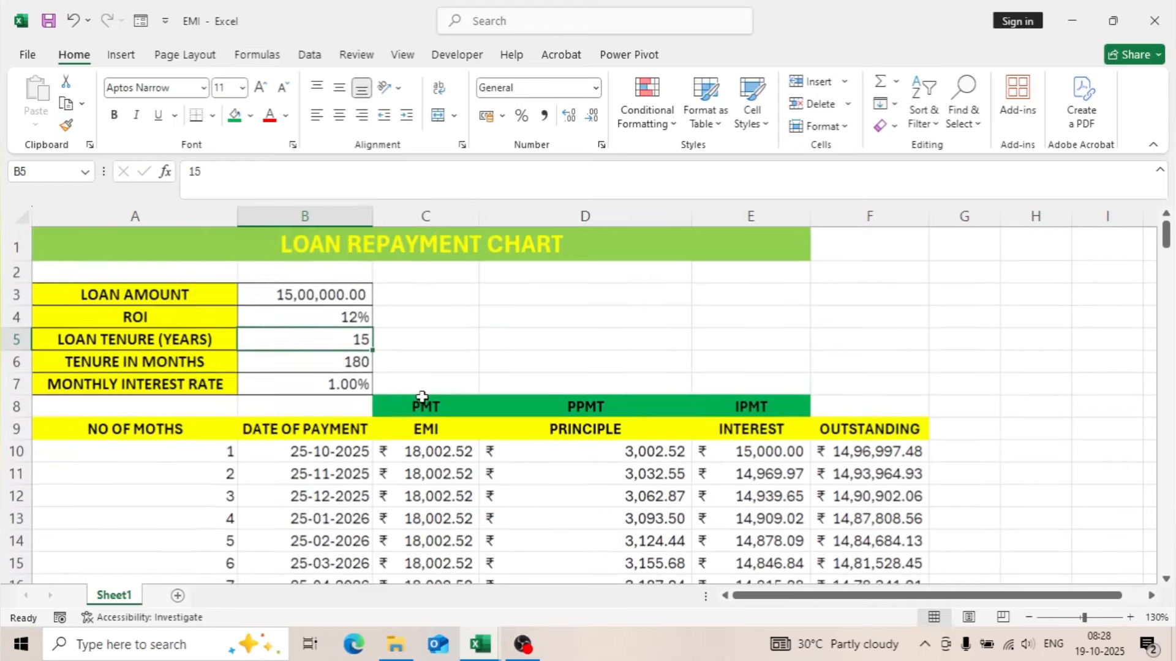
Step: Set the loan tenure in B5 to 10 years and review the recalculated schedule
click(347, 364)
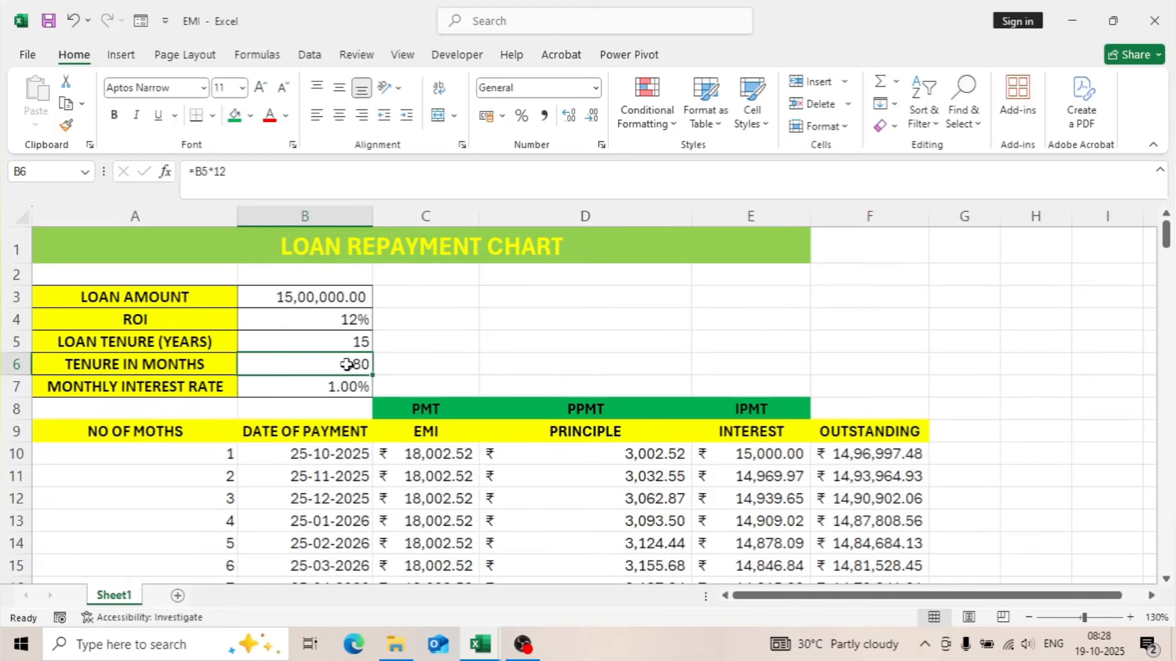
click(342, 344)
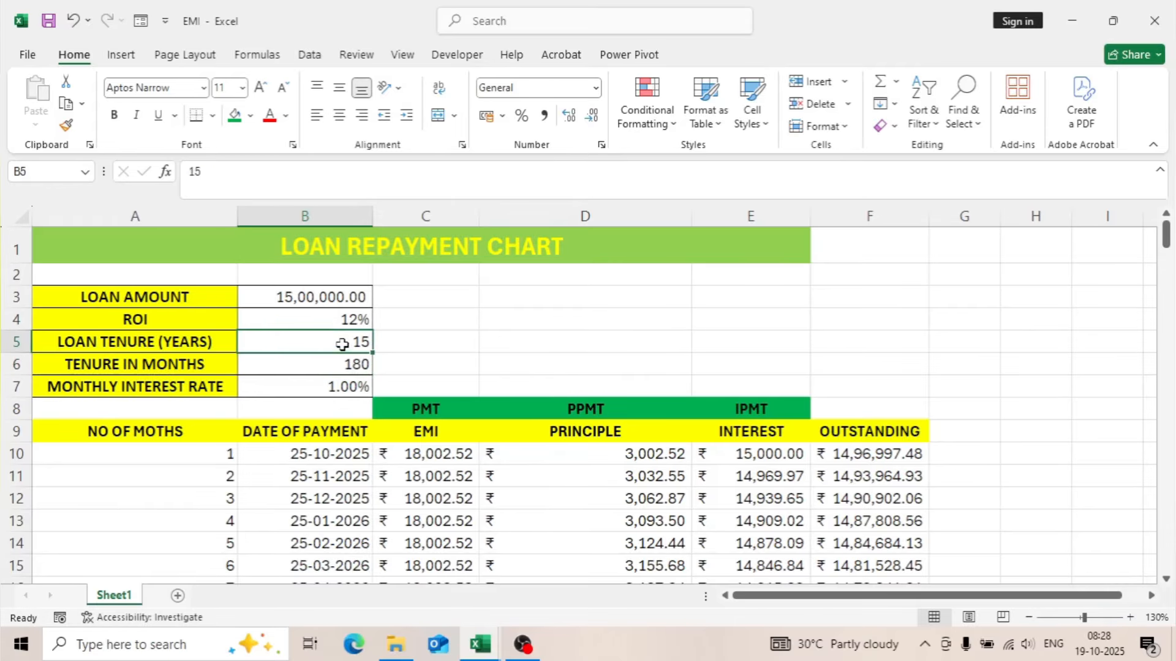
text(10)
key(Return)
scroll(341, 349, down, 10)
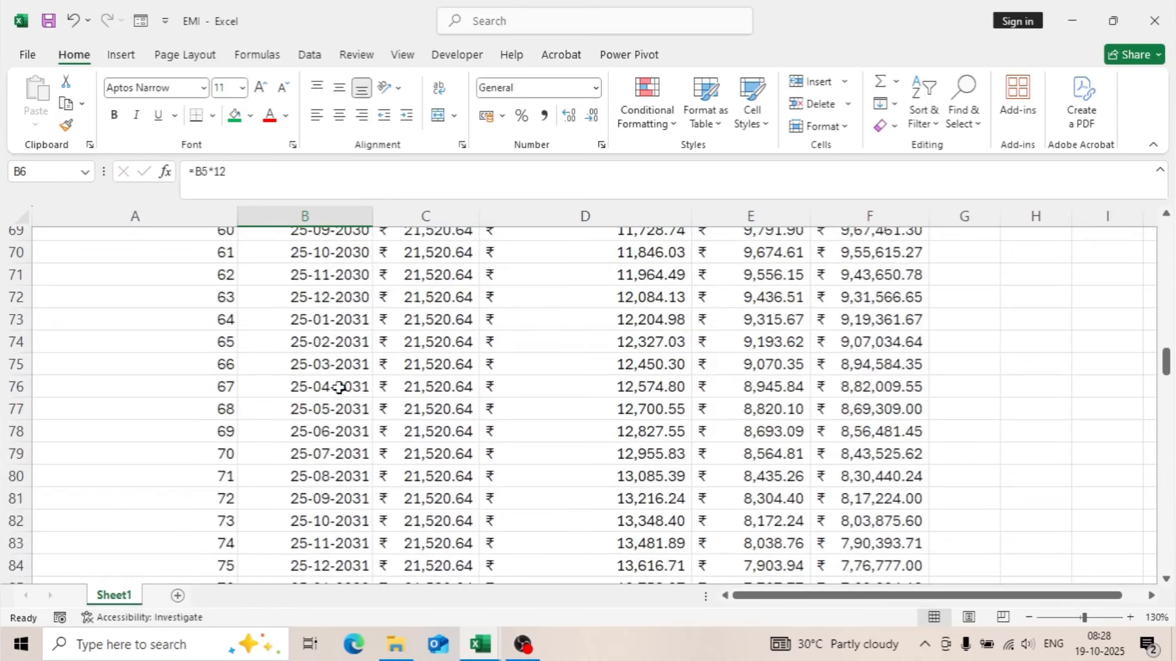
scroll(339, 388, up, 10)
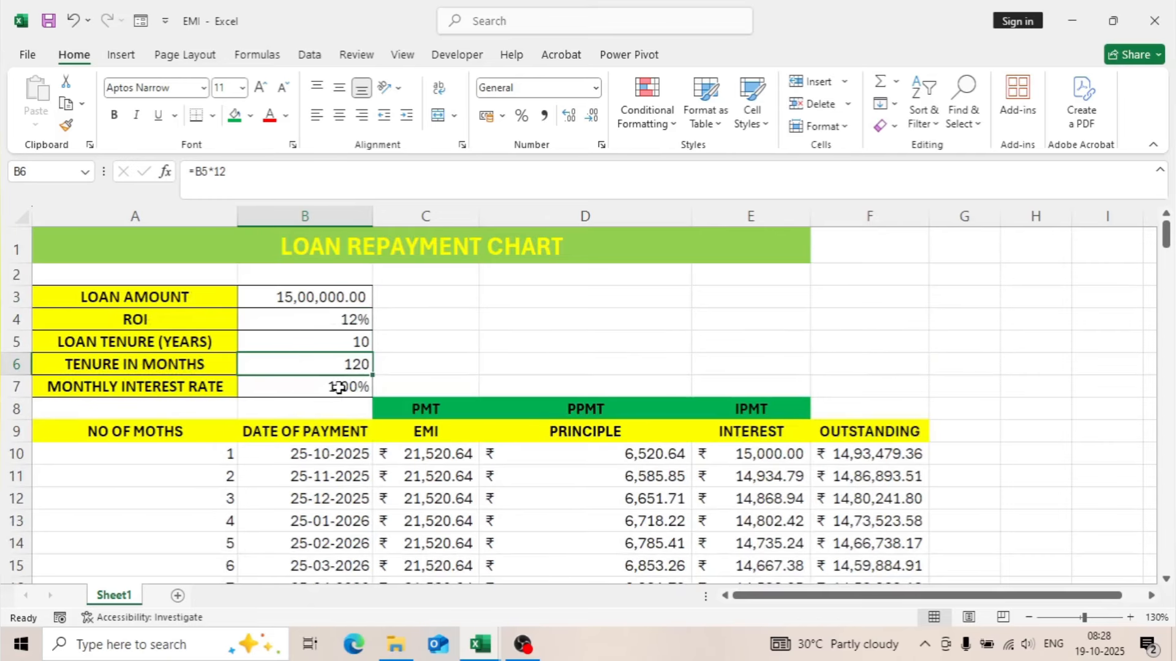